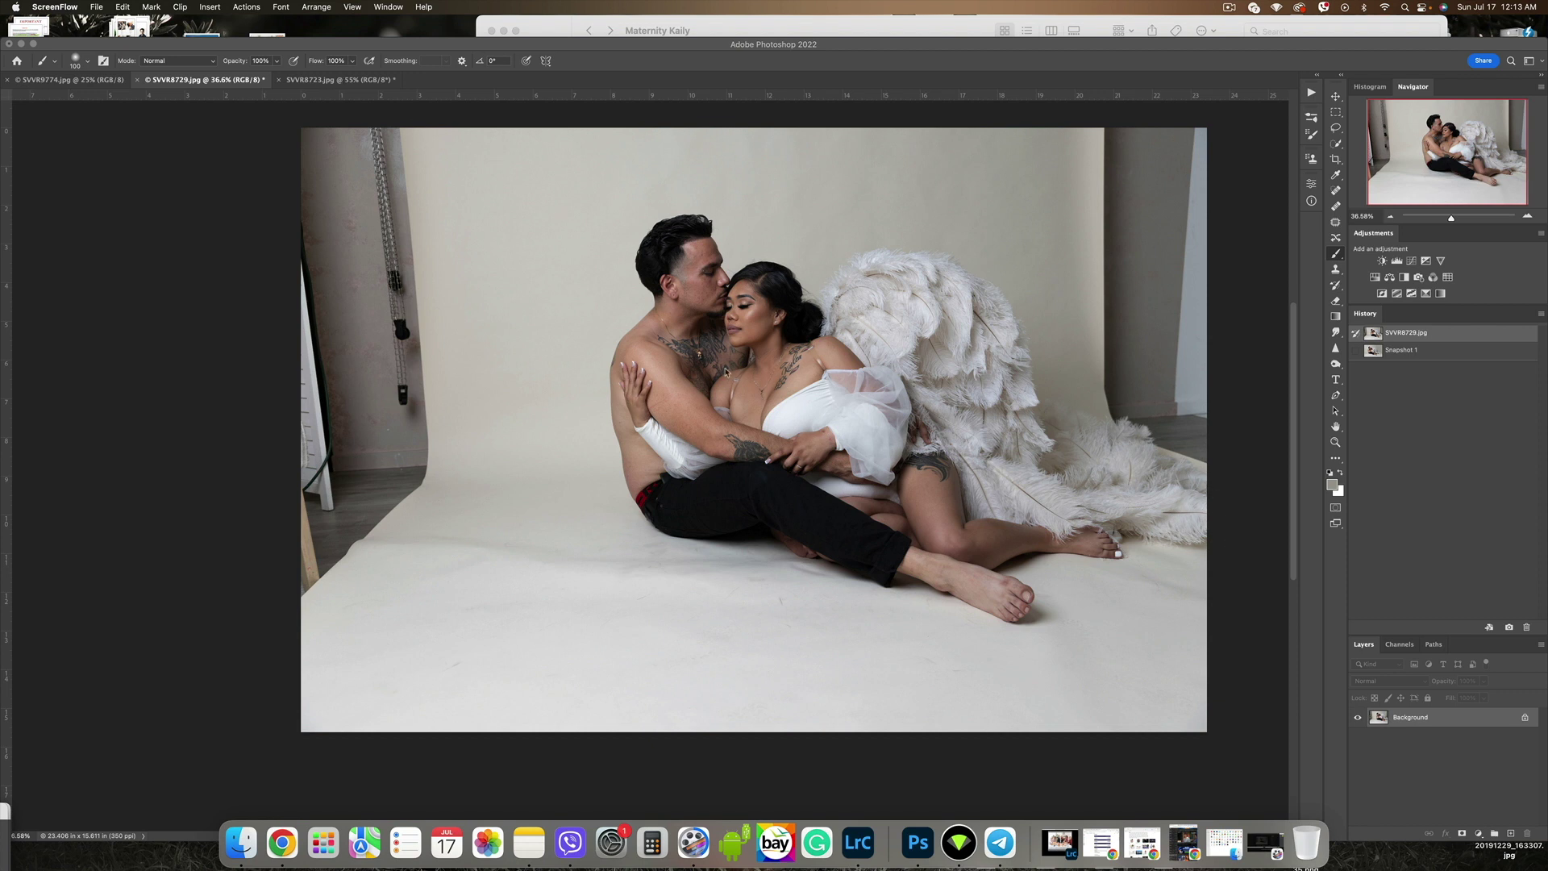
# In SVVR8729.jpg, patch the exposed studio wall, hanging chain and stand beside the backdrop with clean backdrop, and smooth the floor.
pyautogui.click(364, 81)
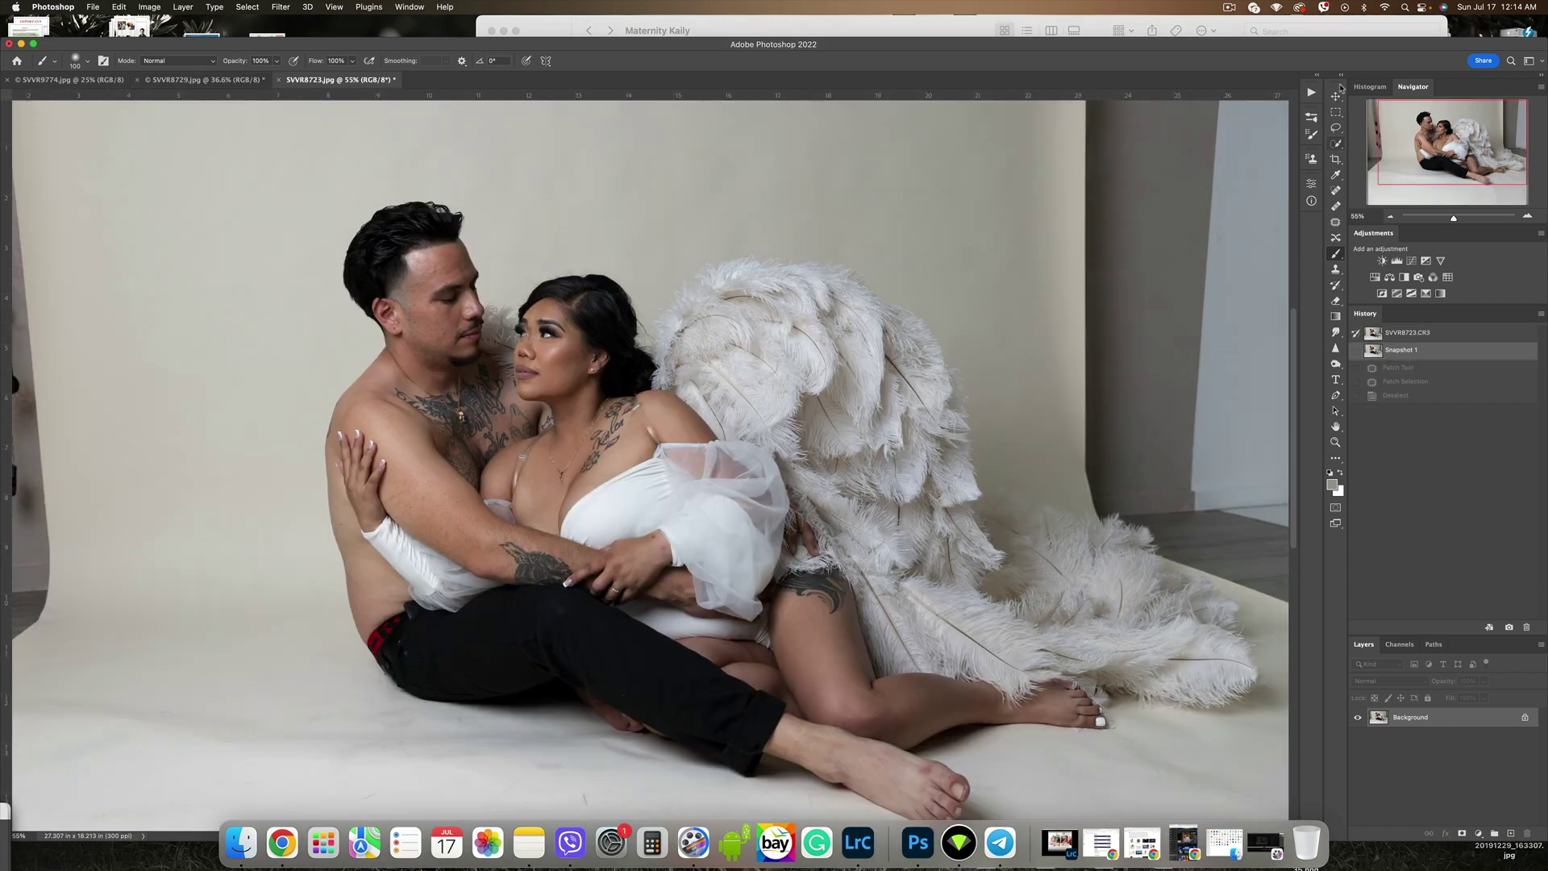
pyautogui.click(205, 80)
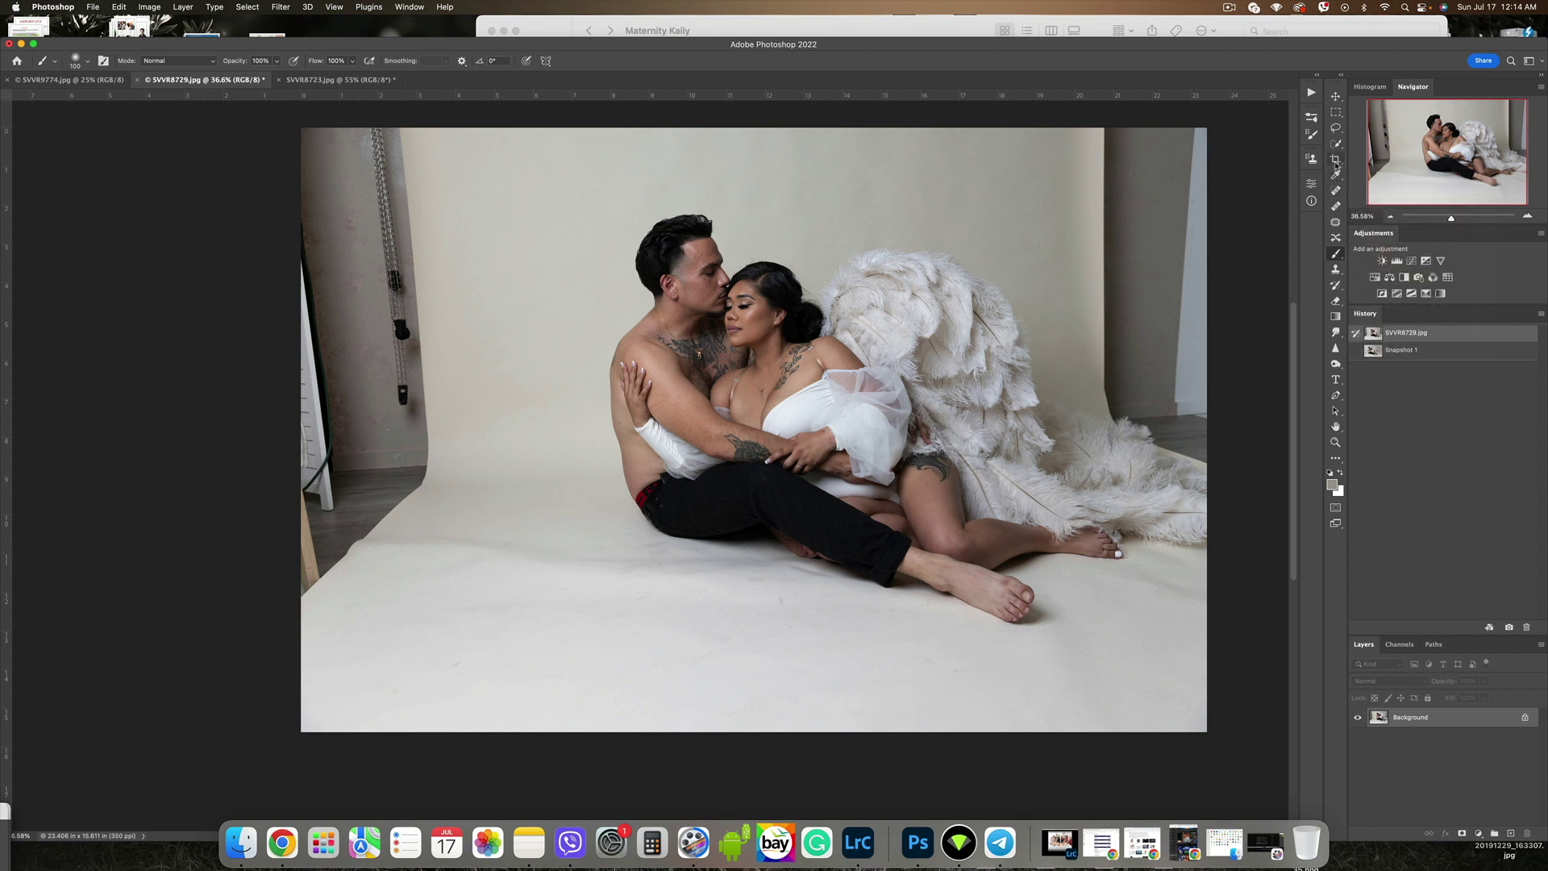
pyautogui.click(1335, 222)
pyautogui.moveTo(445, 148)
pyautogui.mouseDown()
pyautogui.moveTo(435, 138)
pyautogui.moveTo(278, 644)
pyautogui.moveTo(457, 464)
pyautogui.moveTo(564, 497)
pyautogui.mouseUp()
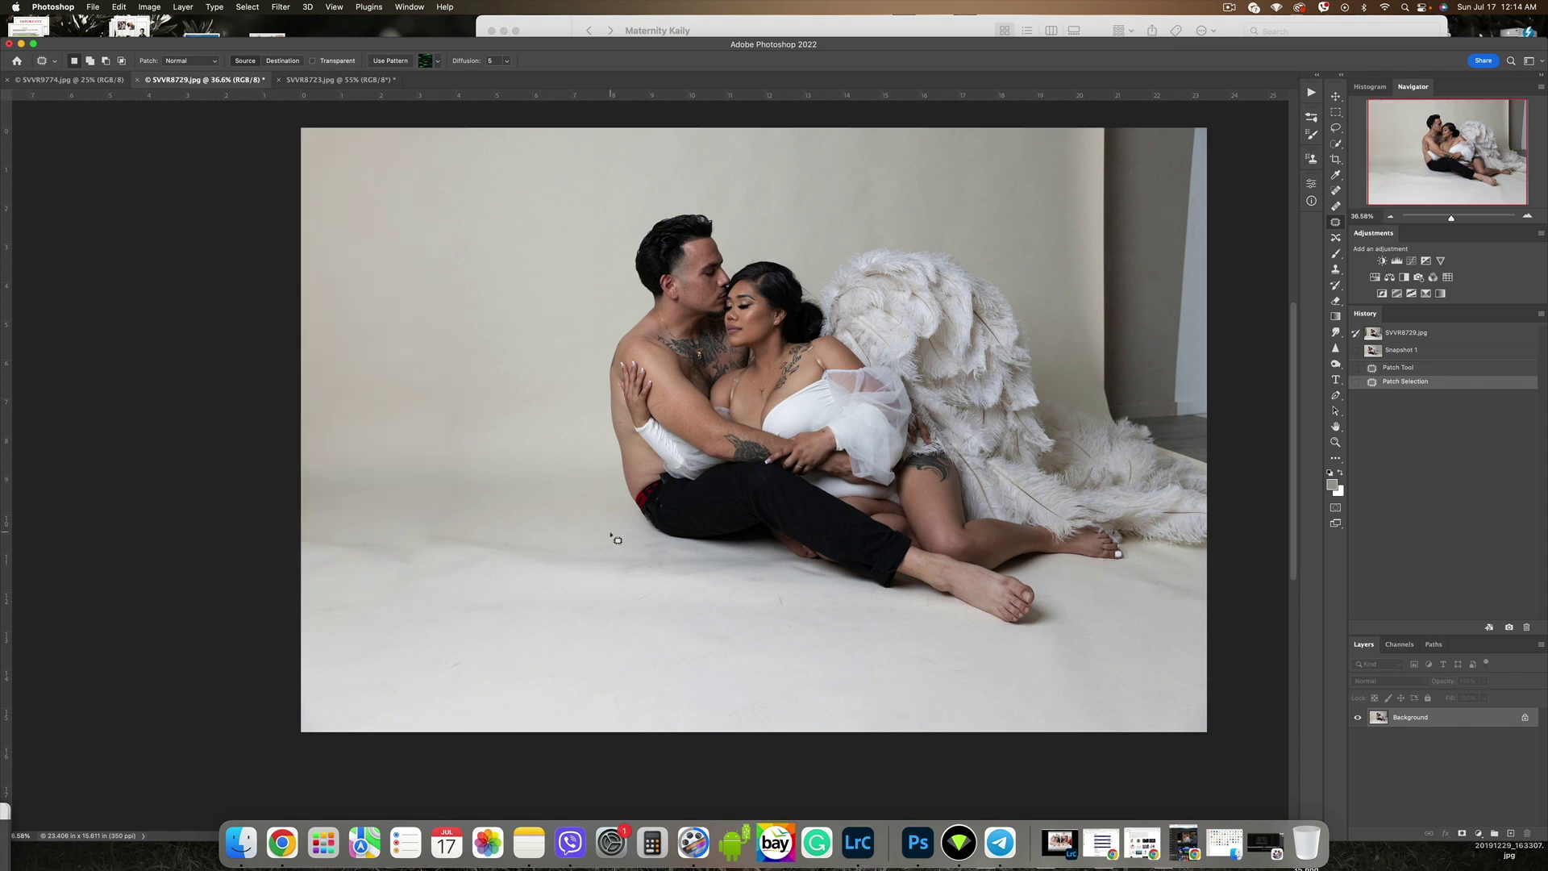
pyautogui.press('super+d')
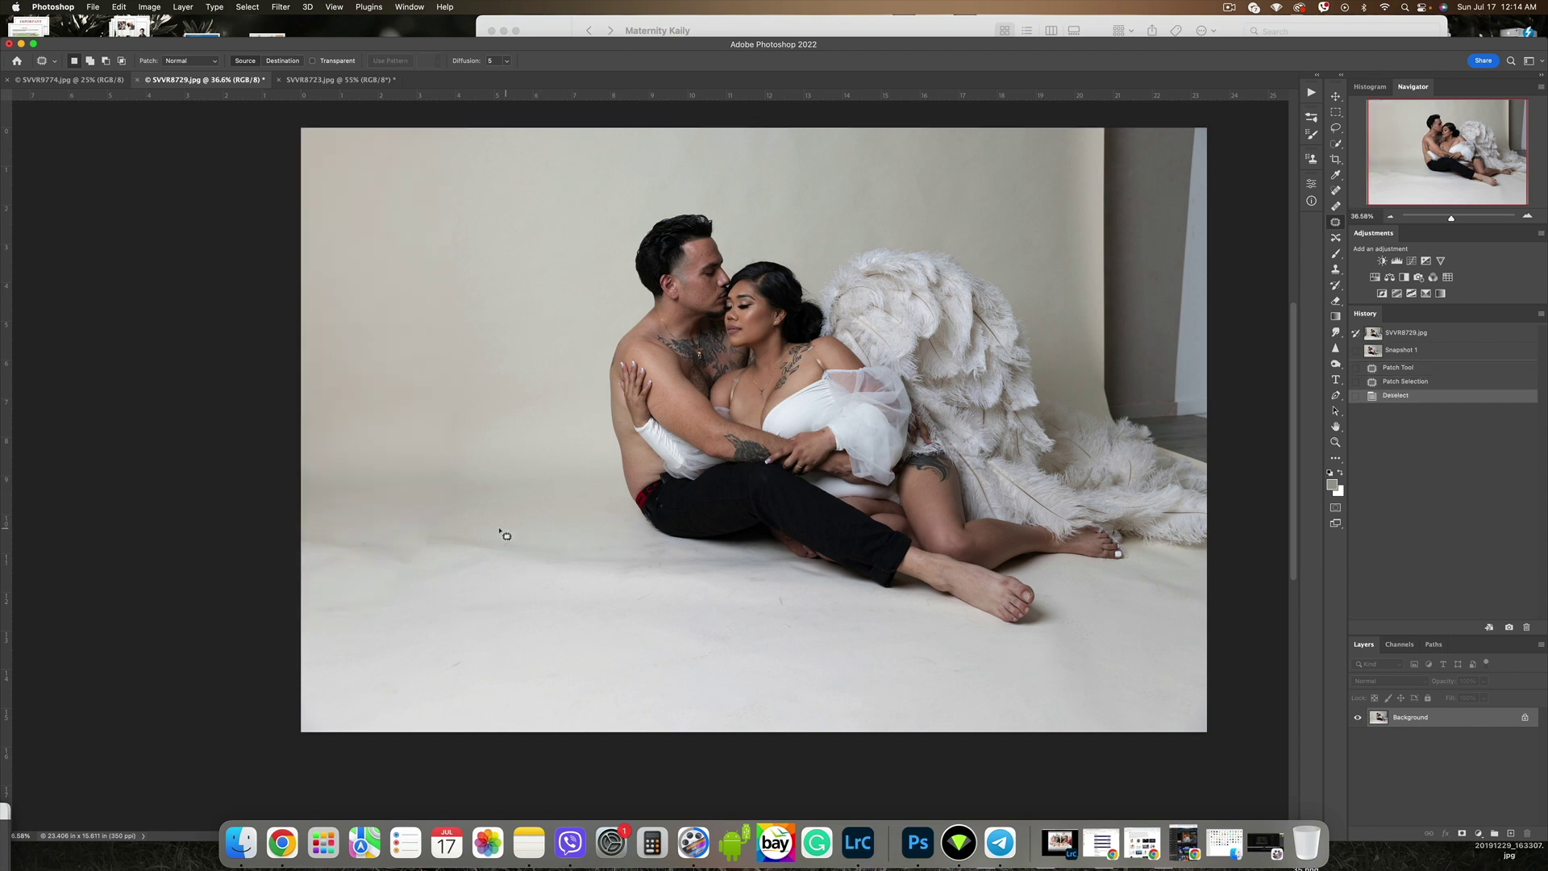
pyautogui.moveTo(501, 534)
pyautogui.mouseDown()
pyautogui.moveTo(563, 597)
pyautogui.moveTo(698, 563)
pyautogui.moveTo(668, 631)
pyautogui.moveTo(440, 607)
pyautogui.moveTo(715, 666)
pyautogui.mouseUp()
pyautogui.press('super+d')
pyautogui.press('super+d')
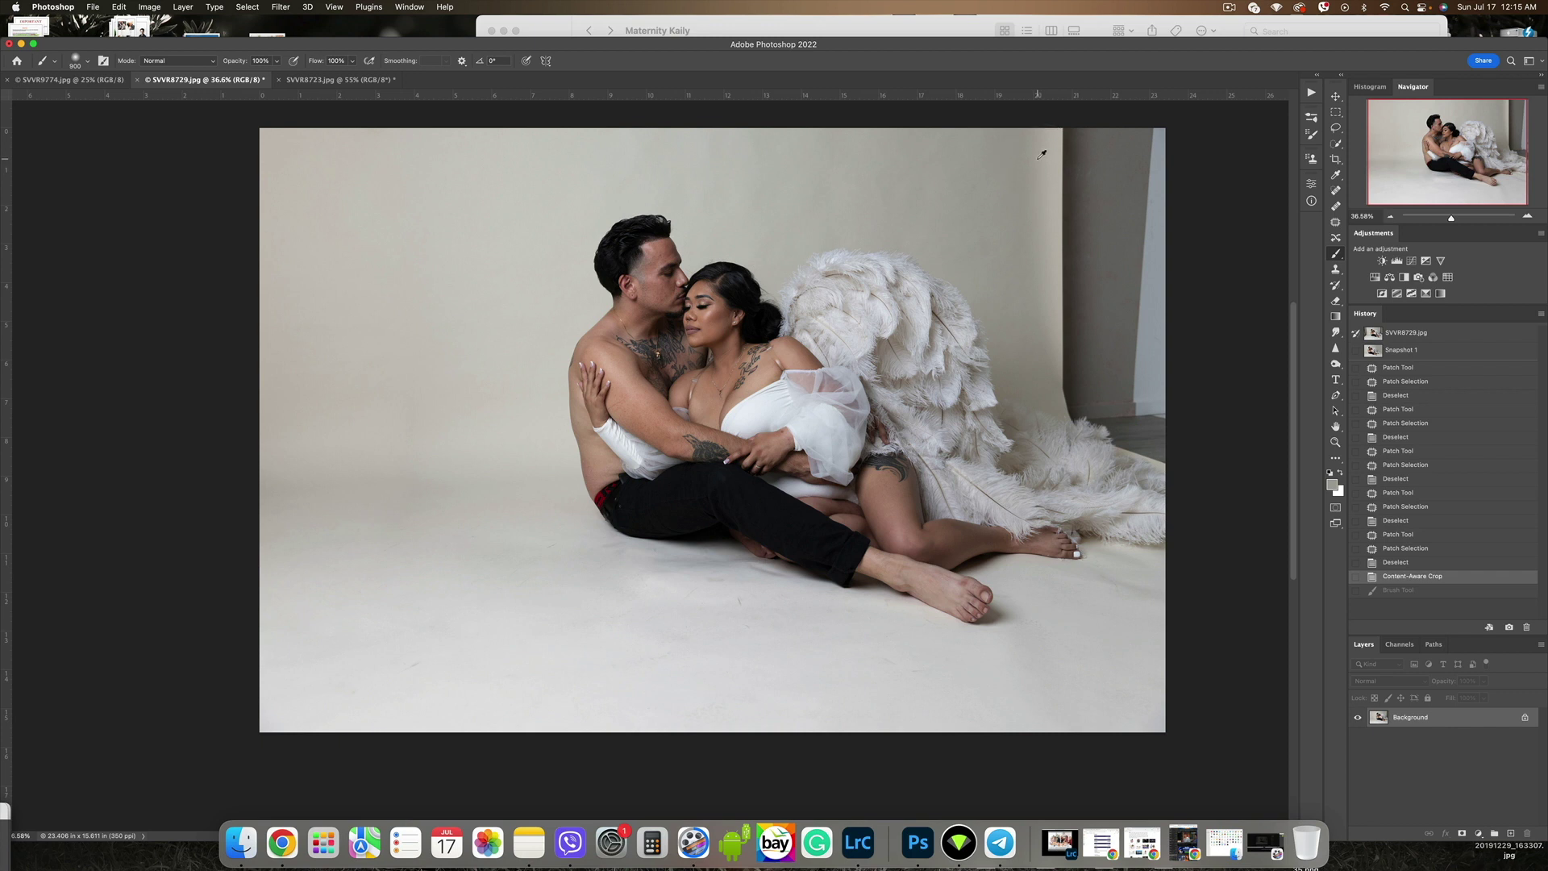
# Paint sampled backdrop colours over the grey studio wall to the right of the wings, working down towards the feathers.
pyautogui.keyDown('alt'); pyautogui.click(1038, 159); pyautogui.keyUp('alt')
pyautogui.moveTo(1038, 159)
pyautogui.mouseDown()
pyautogui.moveTo(1206, 150)
pyautogui.moveTo(1015, 135)
pyautogui.moveTo(1171, 135)
pyautogui.mouseUp()
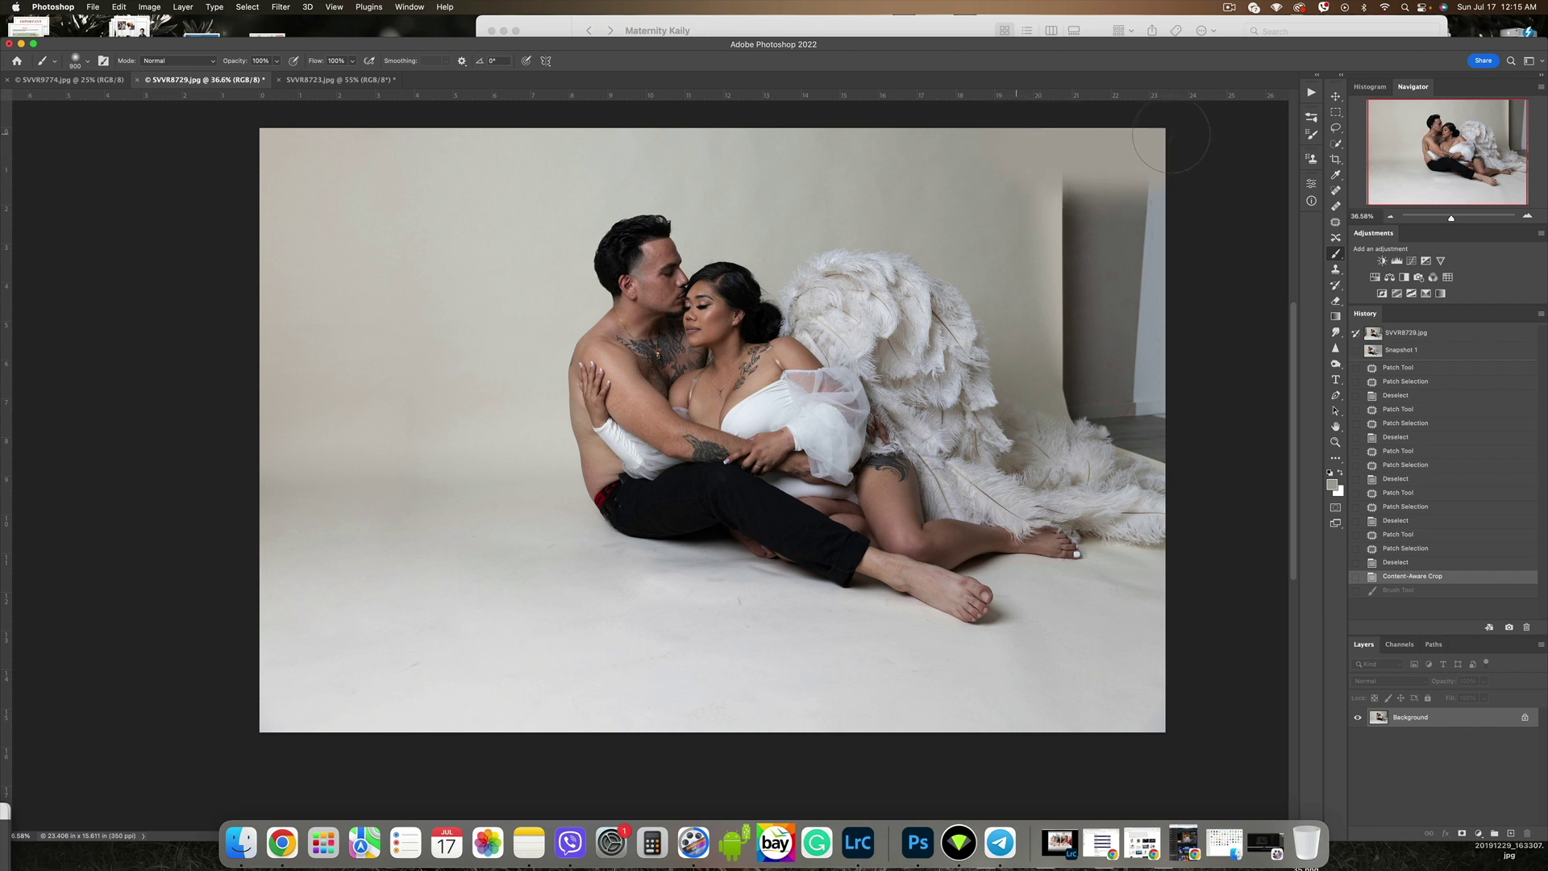
pyautogui.keyDown('alt'); pyautogui.click(1042, 200); pyautogui.keyUp('alt')
pyautogui.moveTo(1045, 199); pyautogui.dragTo(1129, 206)
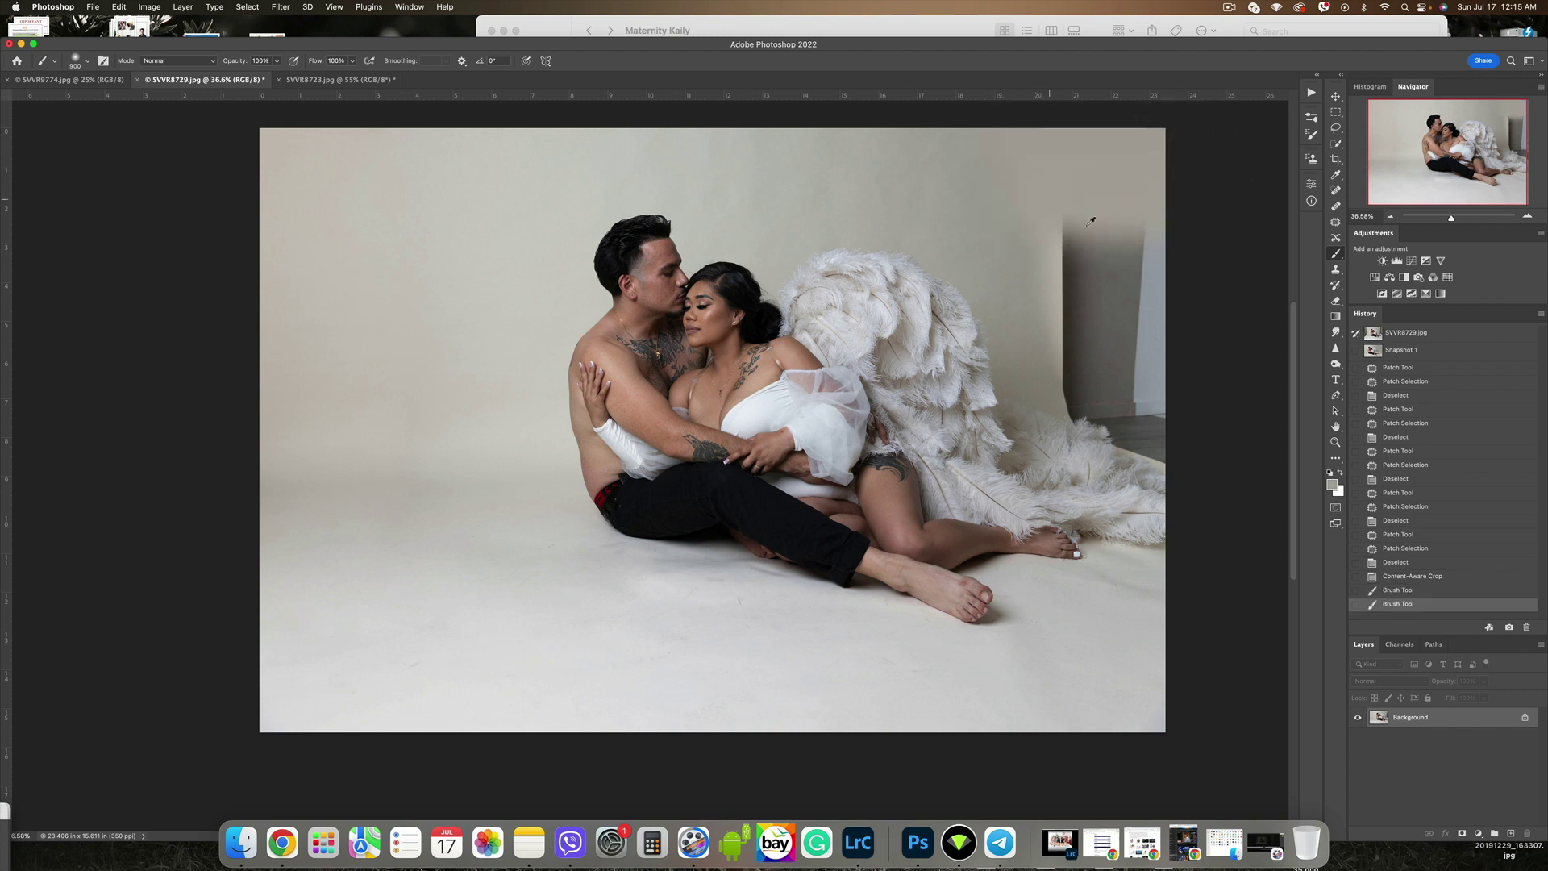
pyautogui.keyDown('alt'); pyautogui.click(1043, 242); pyautogui.keyUp('alt')
pyautogui.moveTo(1046, 242); pyautogui.dragTo(1129, 247)
pyautogui.keyDown('alt'); pyautogui.click(1028, 290); pyautogui.keyUp('alt')
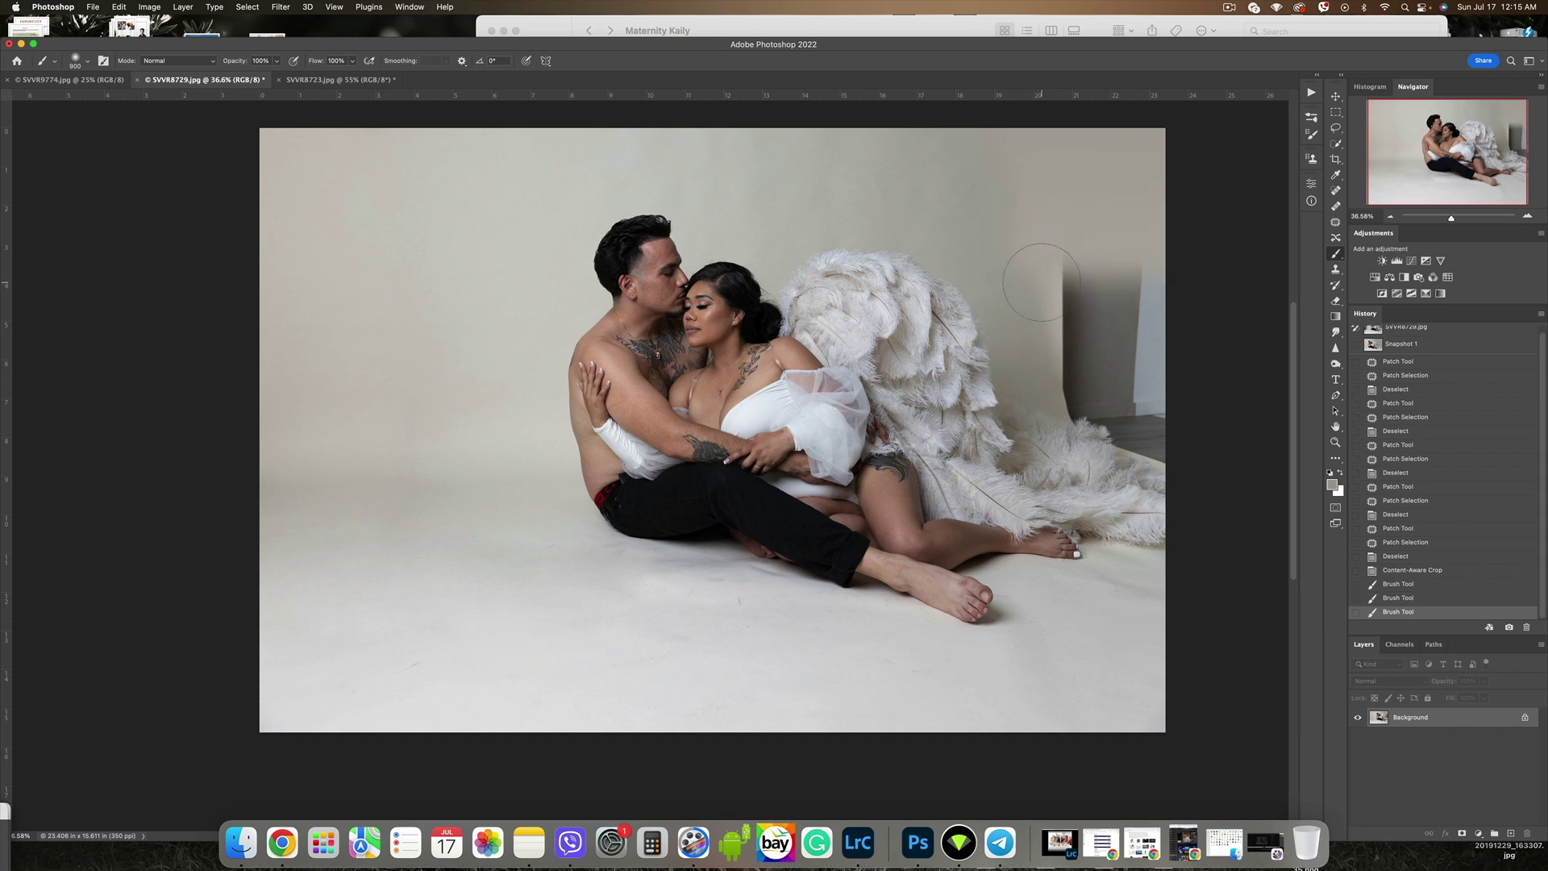
pyautogui.moveTo(1042, 282); pyautogui.dragTo(1129, 295)
pyautogui.moveTo(1076, 339)
pyautogui.mouseDown()
pyautogui.moveTo(1104, 343)
pyautogui.moveTo(1161, 419)
pyautogui.mouseUp()
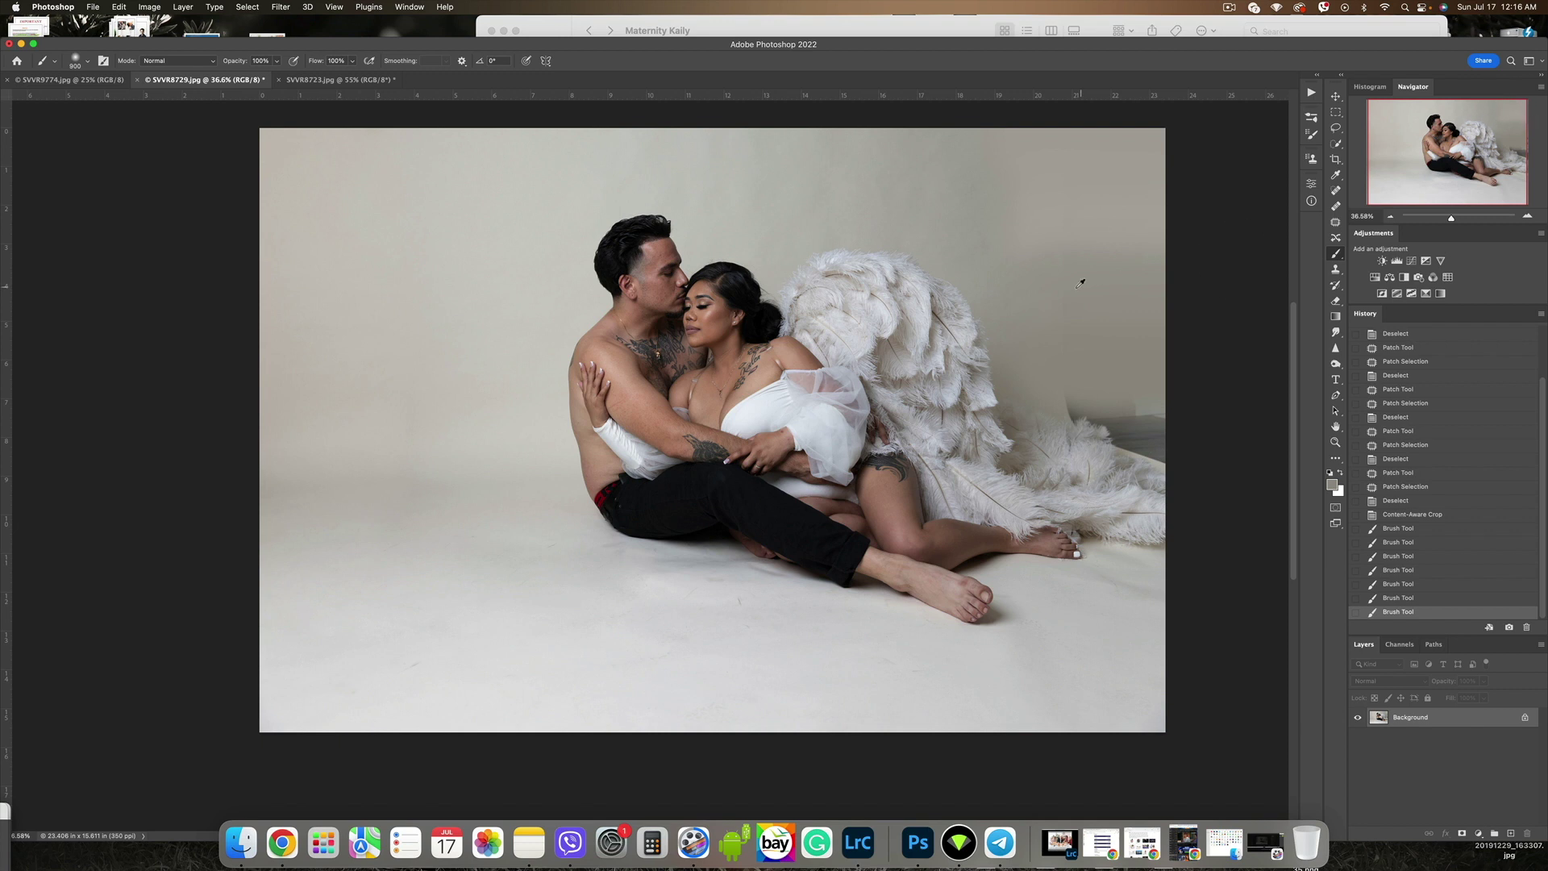
# Enlarge the brush and blend the painted backdrop at the photo's right edge, down to just above the trailing feathers.
pyautogui.press(']')
pyautogui.press(']')
pyautogui.press(']')
pyautogui.press(']')
pyautogui.moveTo(1051, 238)
pyautogui.mouseDown()
pyautogui.moveTo(1137, 242)
pyautogui.moveTo(1092, 197)
pyautogui.moveTo(1008, 190)
pyautogui.moveTo(1124, 161)
pyautogui.moveTo(1196, 232)
pyautogui.mouseUp()
pyautogui.moveTo(1153, 379)
pyautogui.mouseDown()
pyautogui.moveTo(1161, 398)
pyautogui.moveTo(1161, 373)
pyautogui.moveTo(1145, 387)
pyautogui.mouseUp()
# Patch the visible seam in the backdrop to the right of the wings, above the trailing feathers, and clear the selection.
pyautogui.press('j')
pyautogui.hscroll(3, 1131, 394)
pyautogui.scroll(5, 1022, 379)
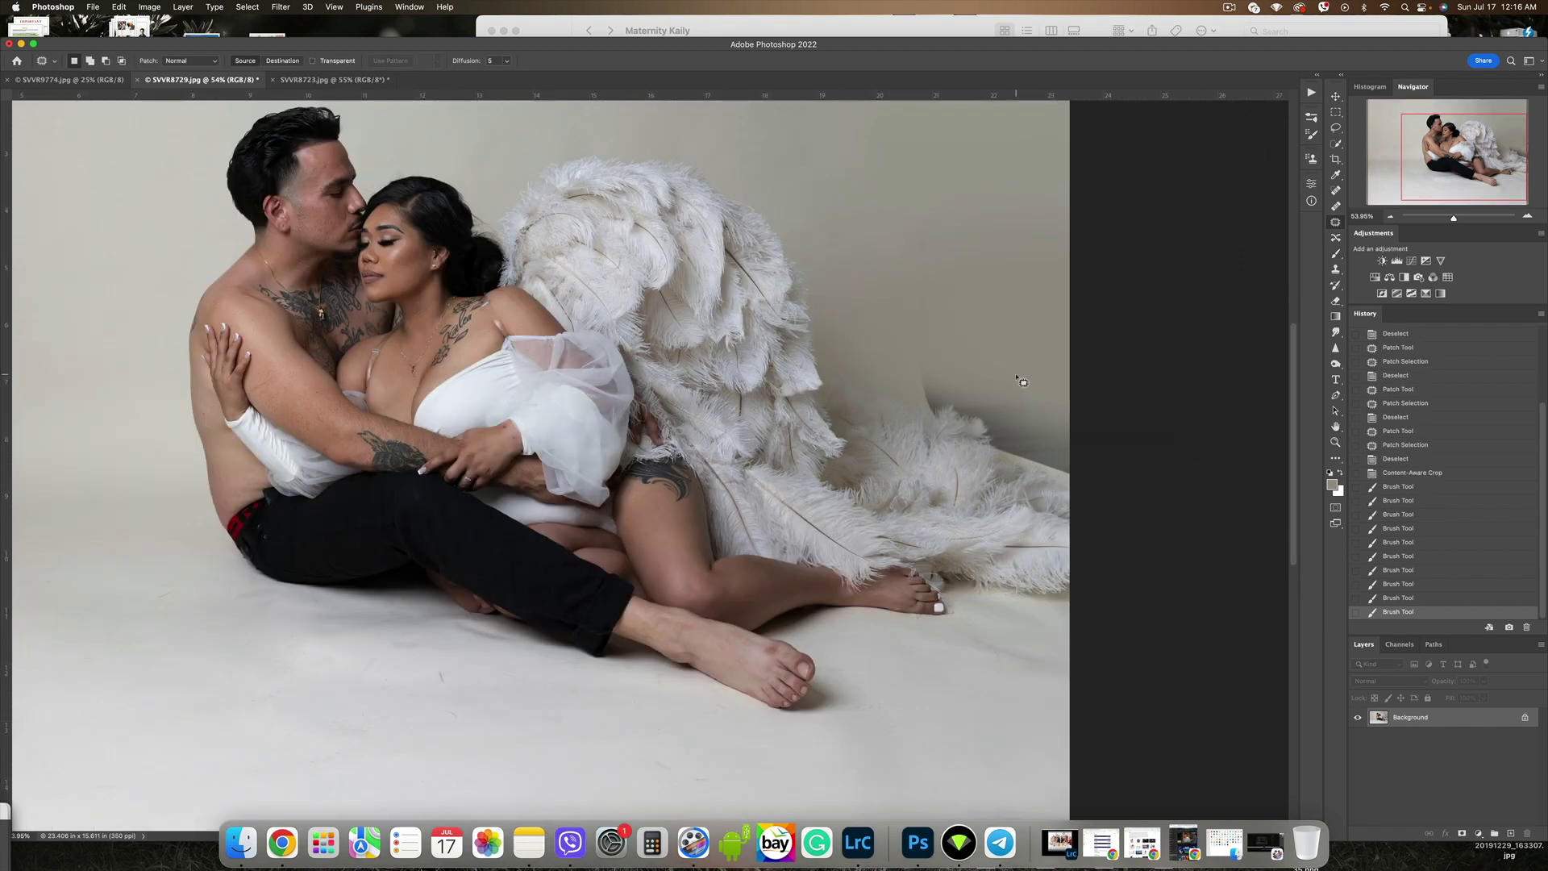
pyautogui.moveTo(909, 341)
pyautogui.mouseDown()
pyautogui.moveTo(853, 351)
pyautogui.moveTo(879, 440)
pyautogui.moveTo(967, 381)
pyautogui.moveTo(911, 342)
pyautogui.mouseUp()
pyautogui.moveTo(907, 375); pyautogui.dragTo(1016, 346)
pyautogui.press('super+d')
# Try to paint over the dark wall and floor edge above the trailing feathers with one broad brush stroke, and undo it.
pyautogui.press('b')
pyautogui.press('[')
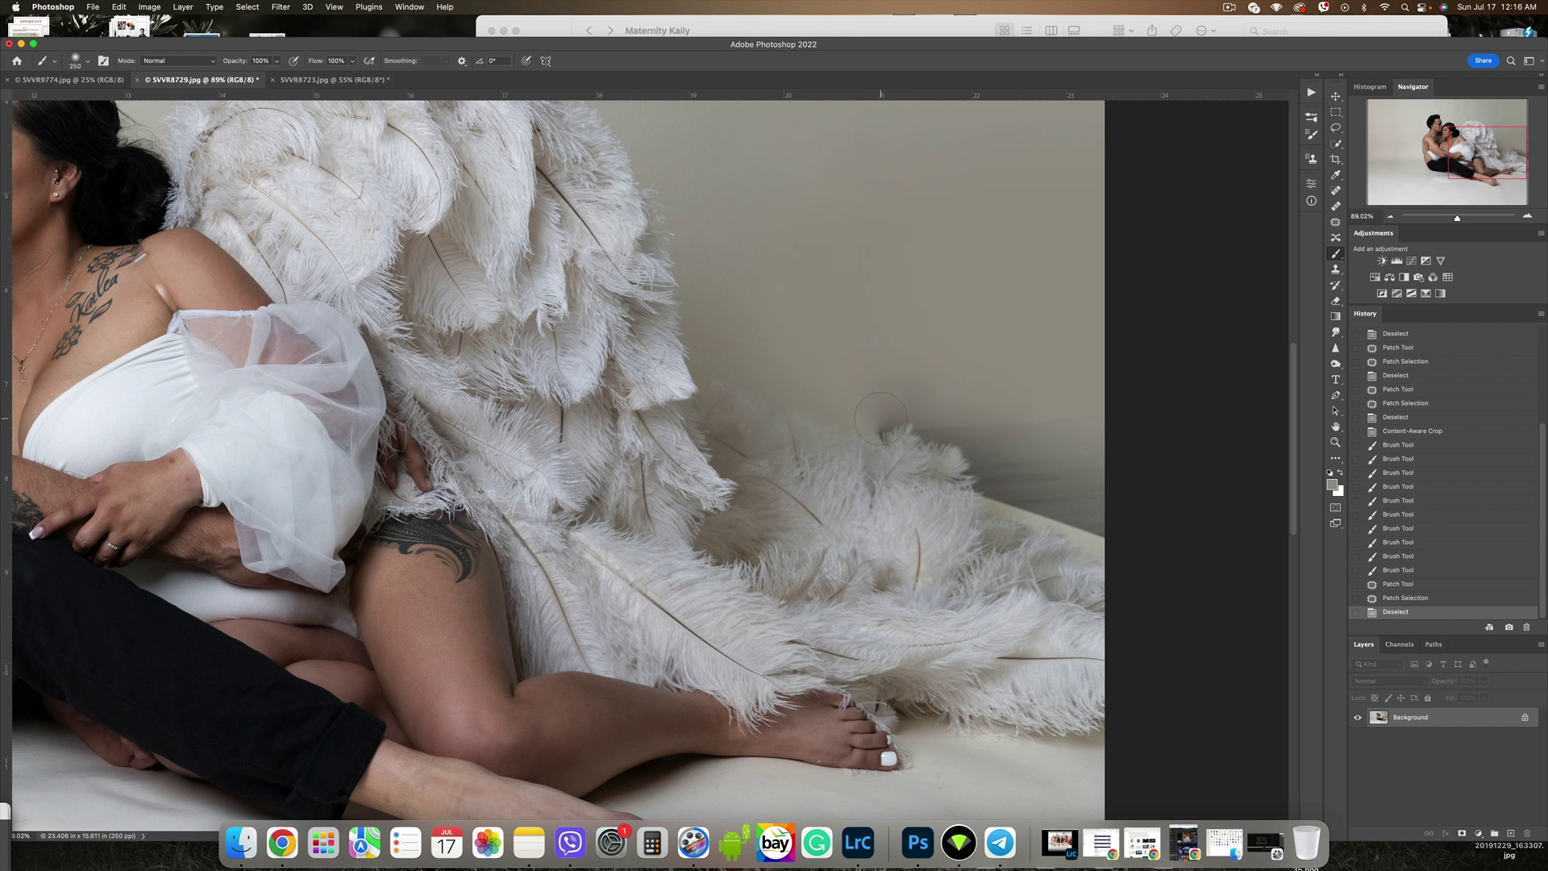
pyautogui.moveTo(884, 417); pyautogui.dragTo(1199, 522)
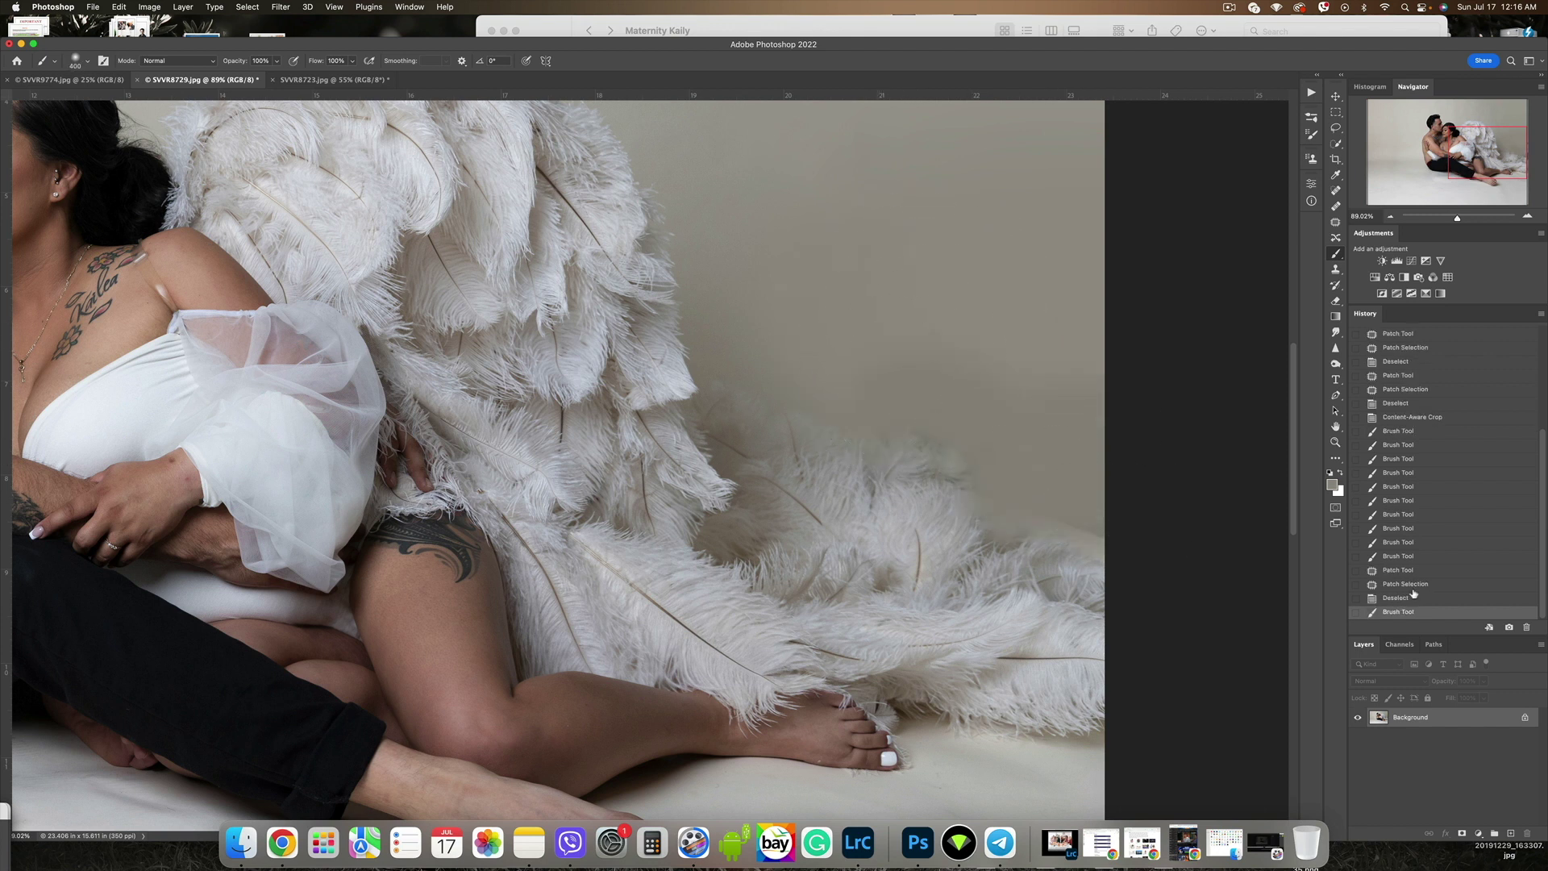
pyautogui.press('super+z')
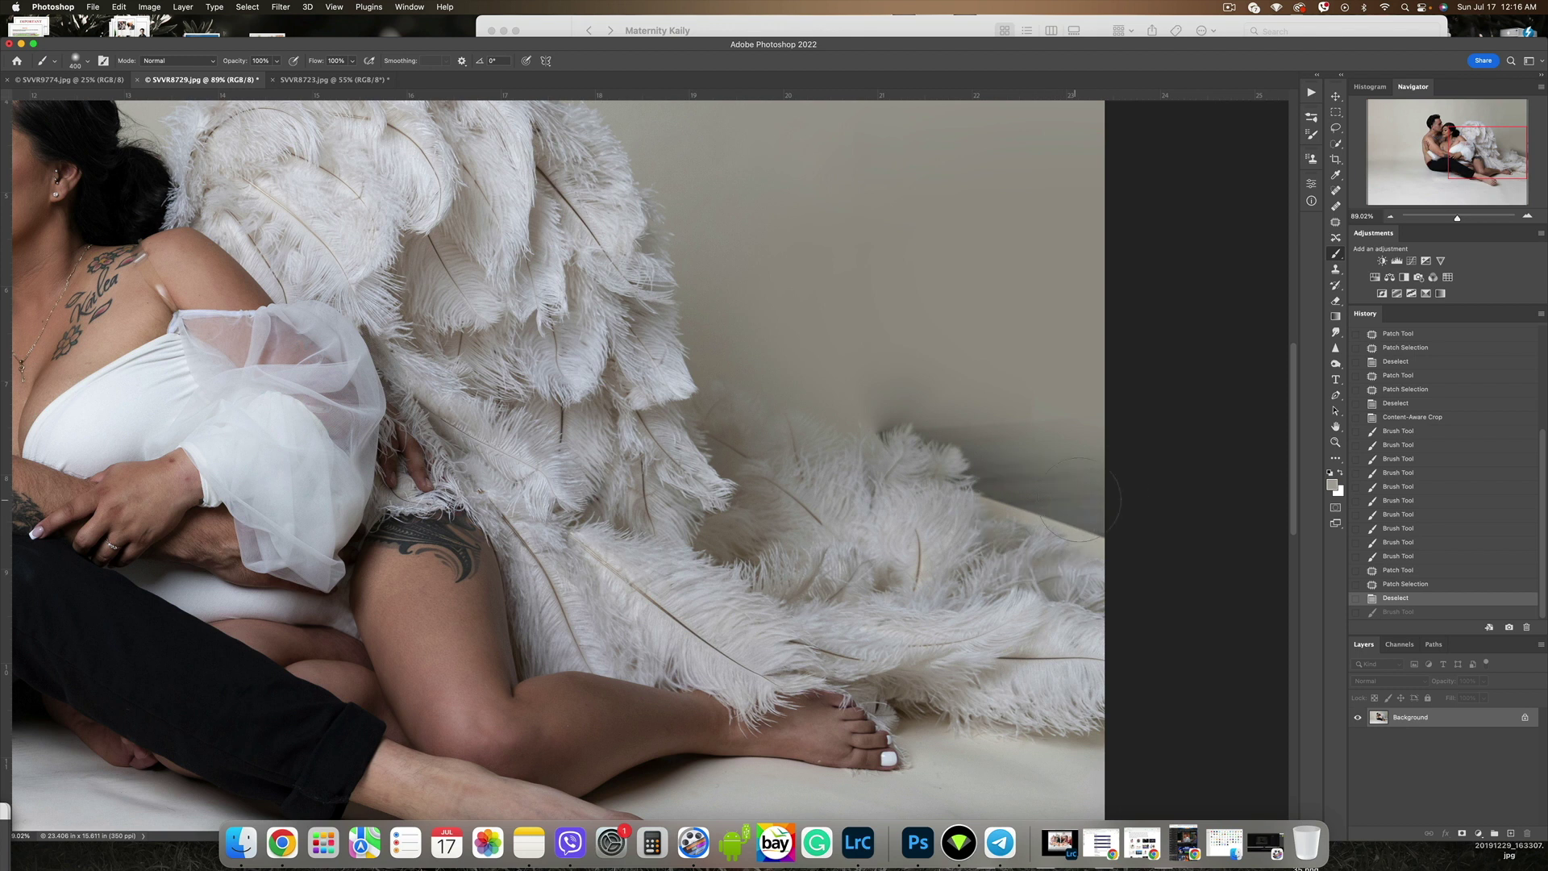
pyautogui.press('super+shift+z')
# With a smaller brush and sampled backdrop colours, paint over the floor edge and dark shading along the trailing feathers.
pyautogui.press('[')
pyautogui.press('[')
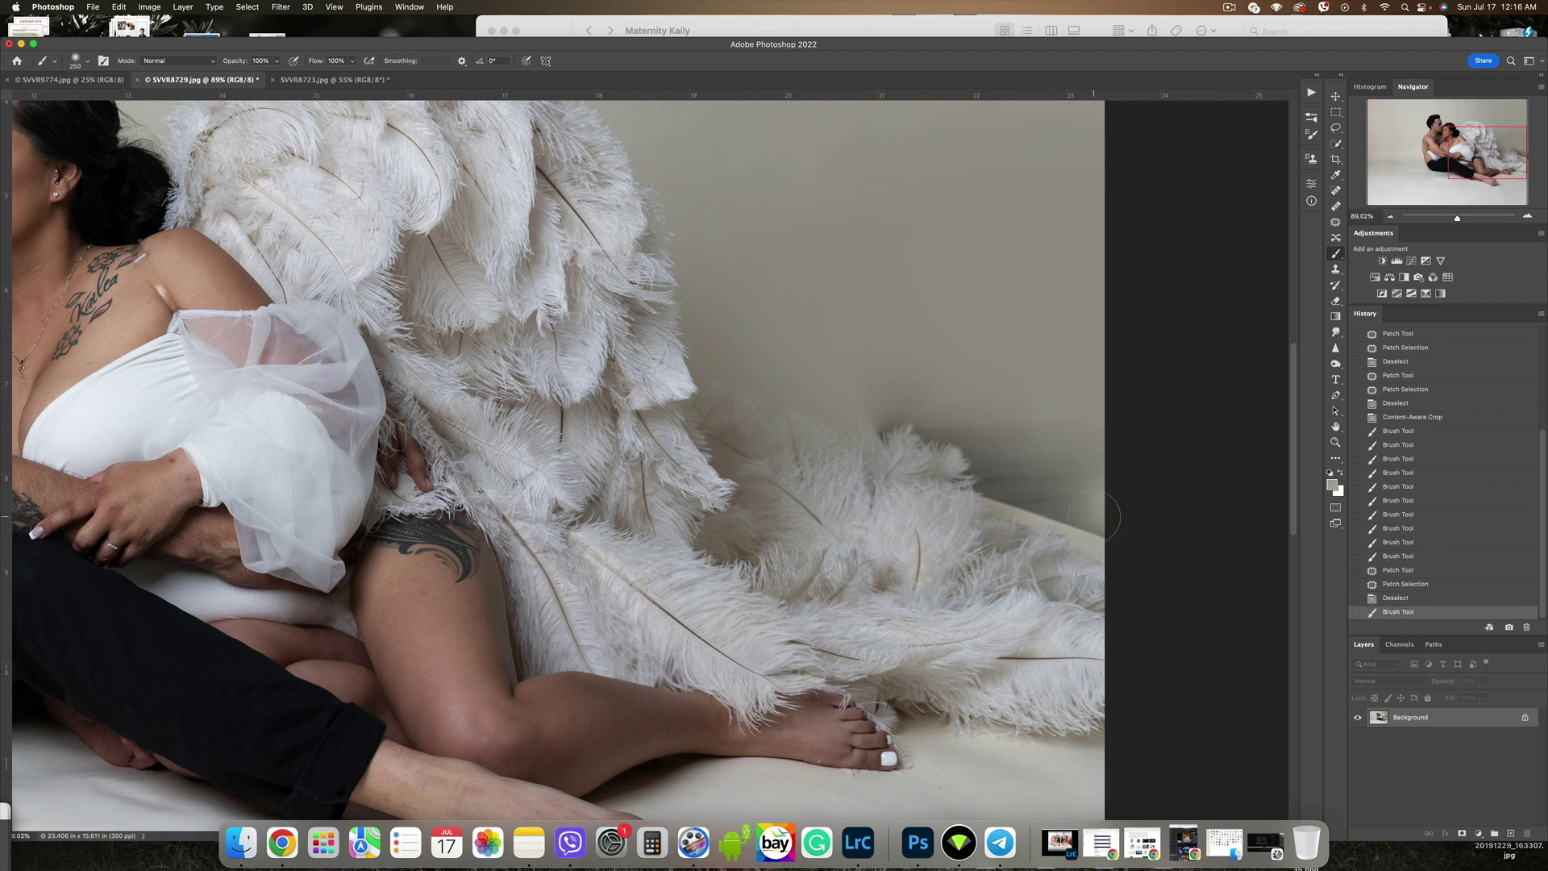
pyautogui.moveTo(1084, 516)
pyautogui.mouseDown()
pyautogui.moveTo(1014, 498)
pyautogui.moveTo(1051, 484)
pyautogui.moveTo(994, 474)
pyautogui.moveTo(1069, 470)
pyautogui.mouseUp()
pyautogui.keyDown('alt'); pyautogui.click(859, 429); pyautogui.keyUp('alt')
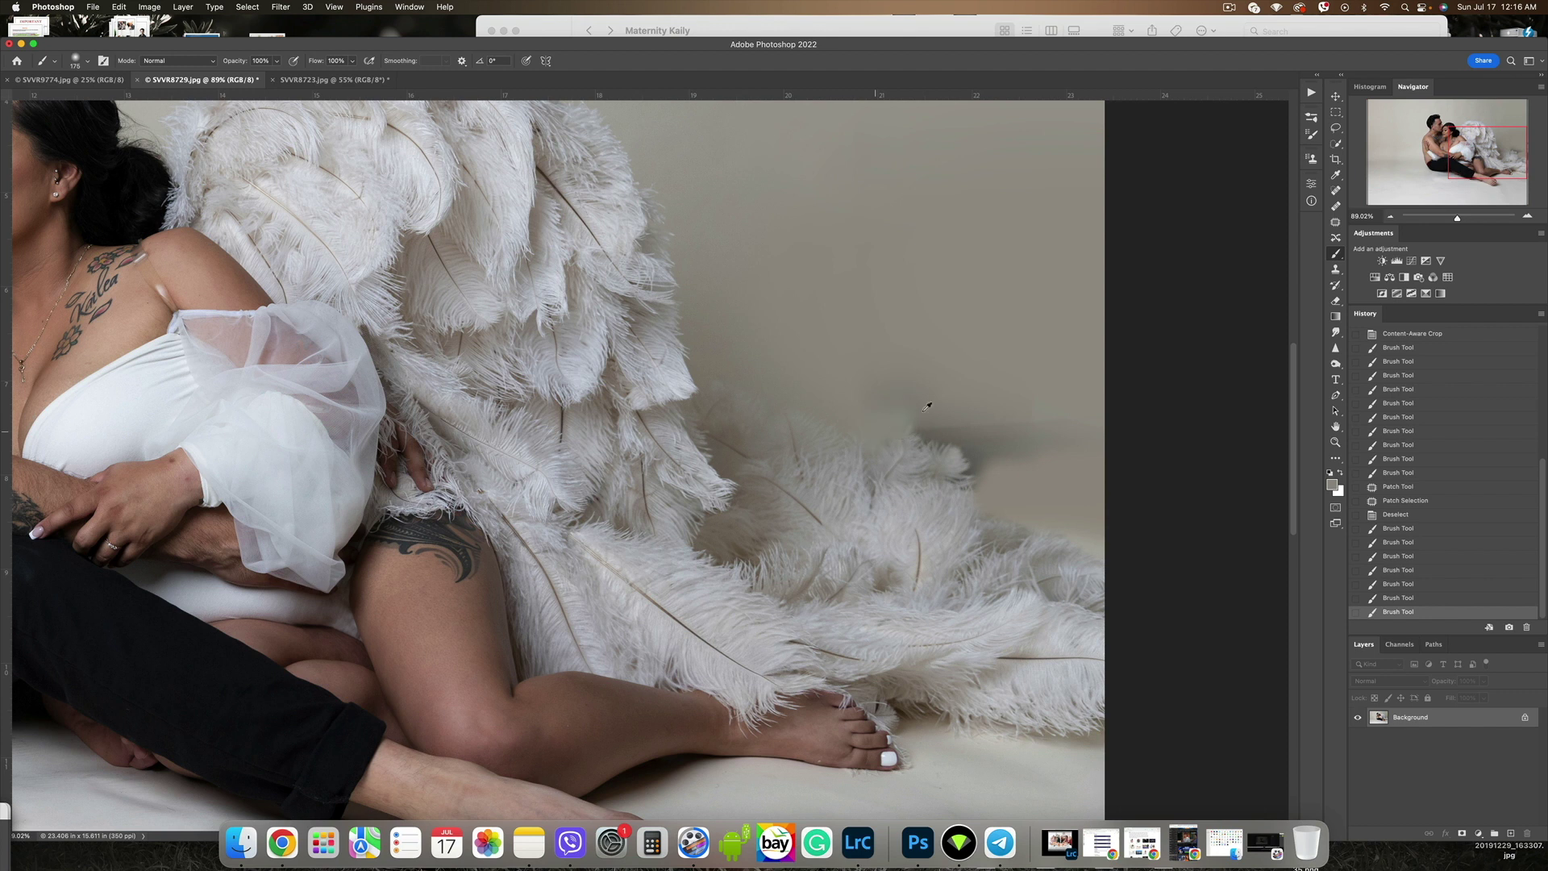
pyautogui.moveTo(883, 427)
pyautogui.mouseDown()
pyautogui.moveTo(963, 423)
pyautogui.moveTo(976, 458)
pyautogui.moveTo(1092, 465)
pyautogui.mouseUp()
pyautogui.keyDown('alt'); pyautogui.click(1005, 388); pyautogui.keyUp('alt')
# Patch the dark smudges and uneven tones in the backdrop just above the trailing feathers.
pyautogui.press('j')
pyautogui.moveTo(998, 419); pyautogui.dragTo(988, 413)
pyautogui.click(1070, 375)
pyautogui.moveTo(967, 407)
pyautogui.mouseDown()
pyautogui.moveTo(1040, 363)
pyautogui.moveTo(974, 466)
pyautogui.moveTo(1099, 441)
pyautogui.mouseUp()
pyautogui.moveTo(1062, 443); pyautogui.dragTo(1053, 401)
pyautogui.press('super+d')
pyautogui.moveTo(1052, 413)
pyautogui.mouseDown()
pyautogui.moveTo(1012, 430)
pyautogui.moveTo(991, 499)
pyautogui.moveTo(1078, 471)
pyautogui.mouseUp()
pyautogui.moveTo(1036, 455); pyautogui.dragTo(977, 377)
pyautogui.moveTo(948, 382)
pyautogui.mouseDown()
pyautogui.moveTo(911, 428)
pyautogui.moveTo(955, 443)
pyautogui.mouseUp()
pyautogui.moveTo(940, 423)
pyautogui.mouseDown()
pyautogui.moveTo(971, 415)
pyautogui.moveTo(982, 444)
pyautogui.moveTo(955, 436)
pyautogui.mouseUp()
pyautogui.press('super+d')
# Patch the blotches along the upper outline of the trailing feathers out to the photo's right edge, and clear the selection.
pyautogui.moveTo(955, 439)
pyautogui.mouseDown()
pyautogui.moveTo(982, 482)
pyautogui.moveTo(963, 488)
pyautogui.mouseUp()
pyautogui.moveTo(974, 488); pyautogui.dragTo(1017, 479)
pyautogui.moveTo(1055, 471)
pyautogui.mouseDown()
pyautogui.moveTo(1082, 512)
pyautogui.moveTo(1056, 472)
pyautogui.mouseUp()
pyautogui.moveTo(1079, 484); pyautogui.dragTo(1085, 410)
pyautogui.press('super+d')
# Try a content-aware crop that extends the canvas on the right and trims the photo's left side and bottom.
pyautogui.scroll(-5, 984, 331)
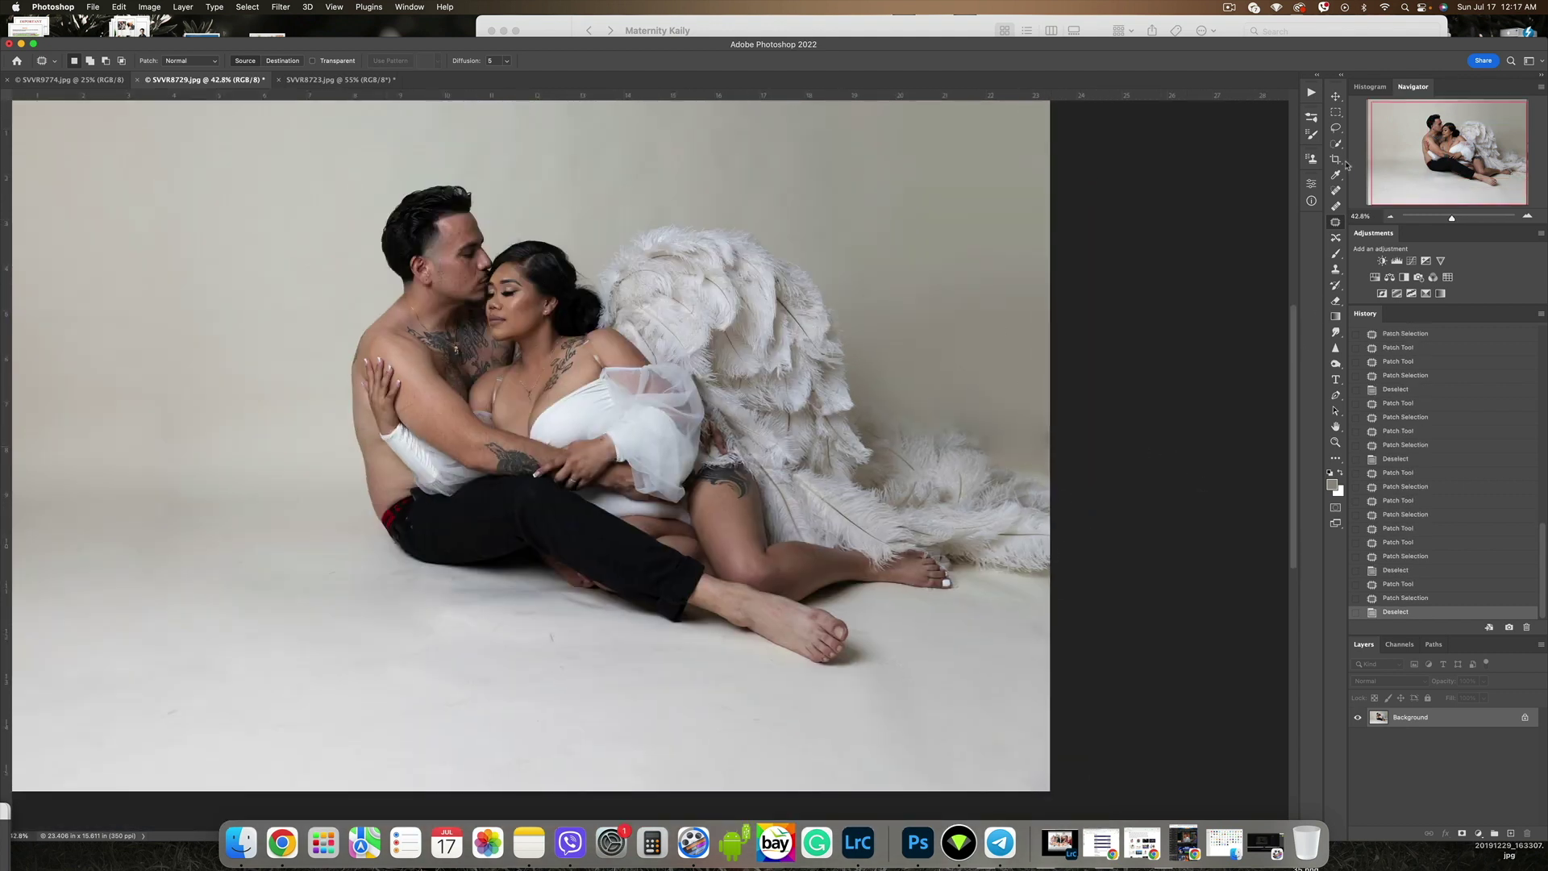
pyautogui.click(1336, 160)
pyautogui.moveTo(1056, 436); pyautogui.dragTo(1062, 446)
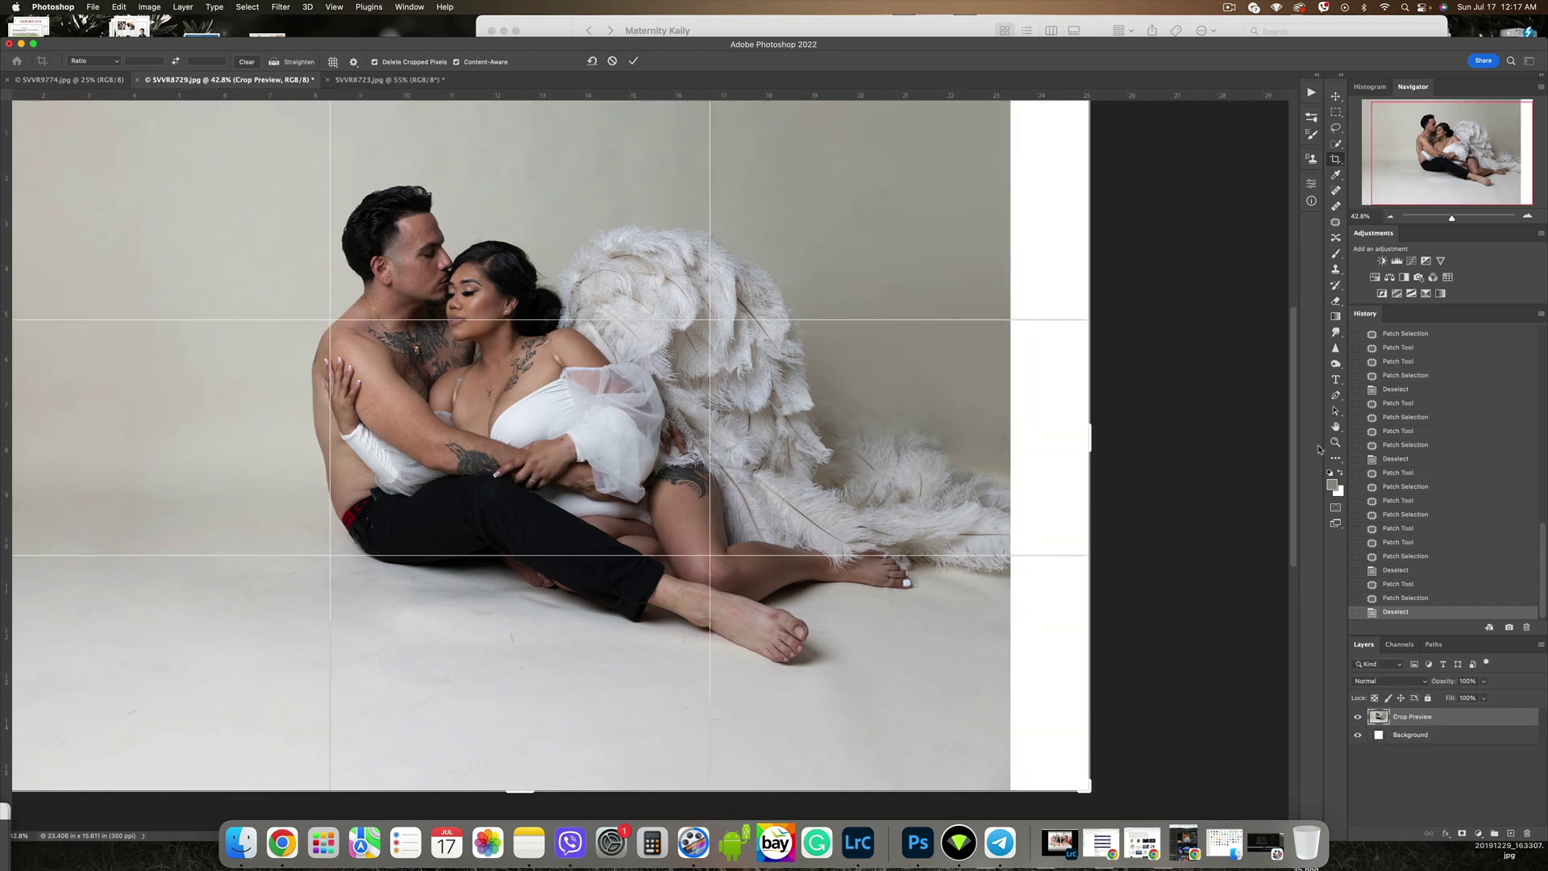
pyautogui.scroll(-3, 309, 397)
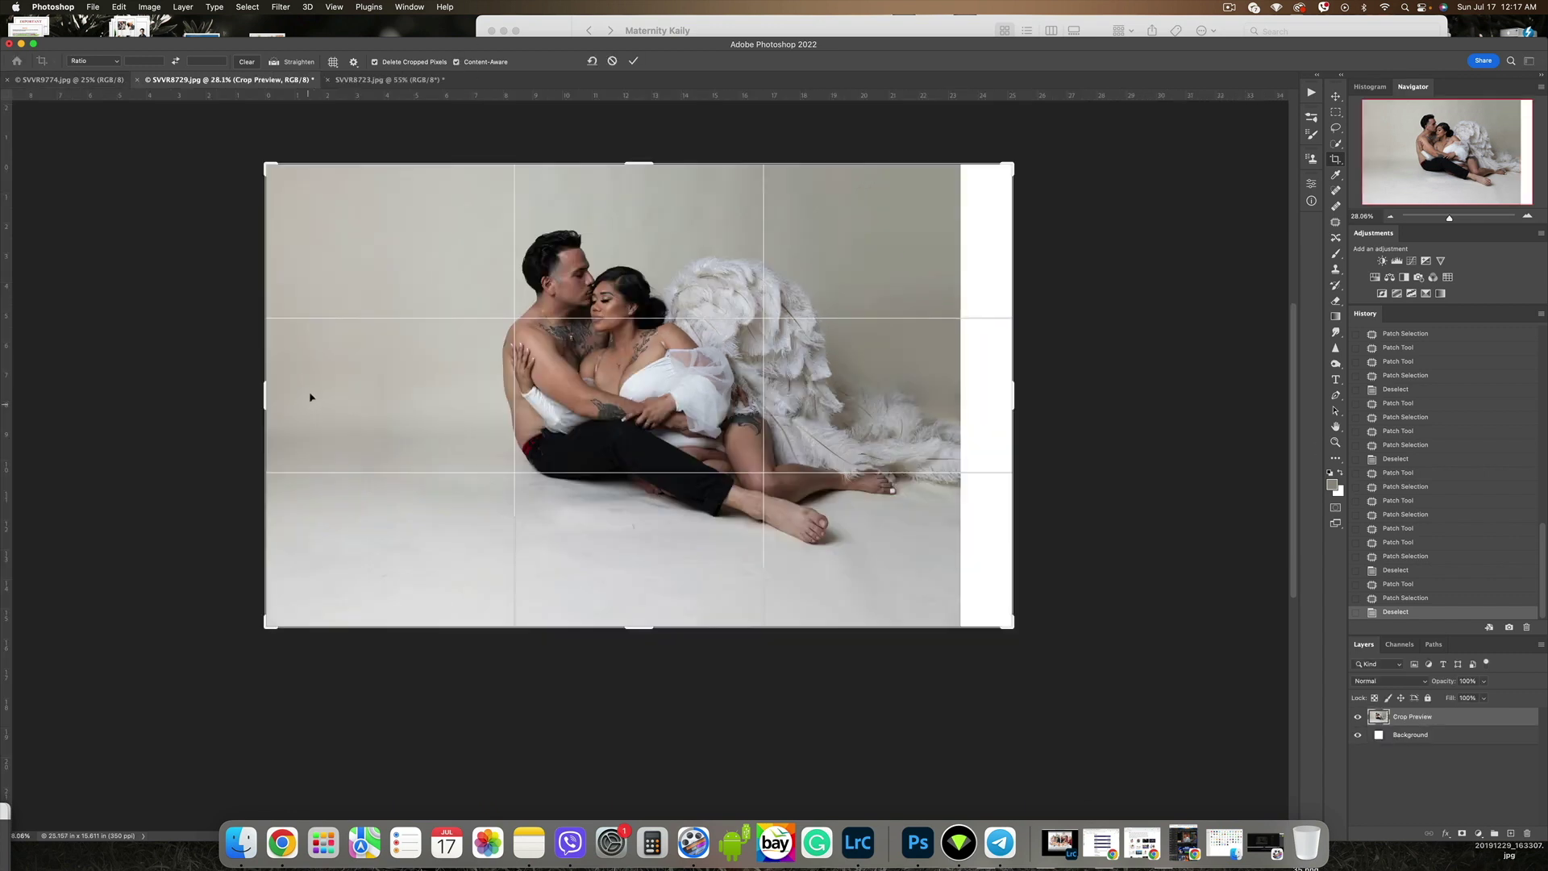
pyautogui.moveTo(263, 393); pyautogui.dragTo(317, 395)
pyautogui.scroll(-3, 685, 605)
pyautogui.moveTo(641, 535)
pyautogui.mouseDown()
pyautogui.moveTo(640, 511)
pyautogui.moveTo(643, 523)
pyautogui.mouseUp()
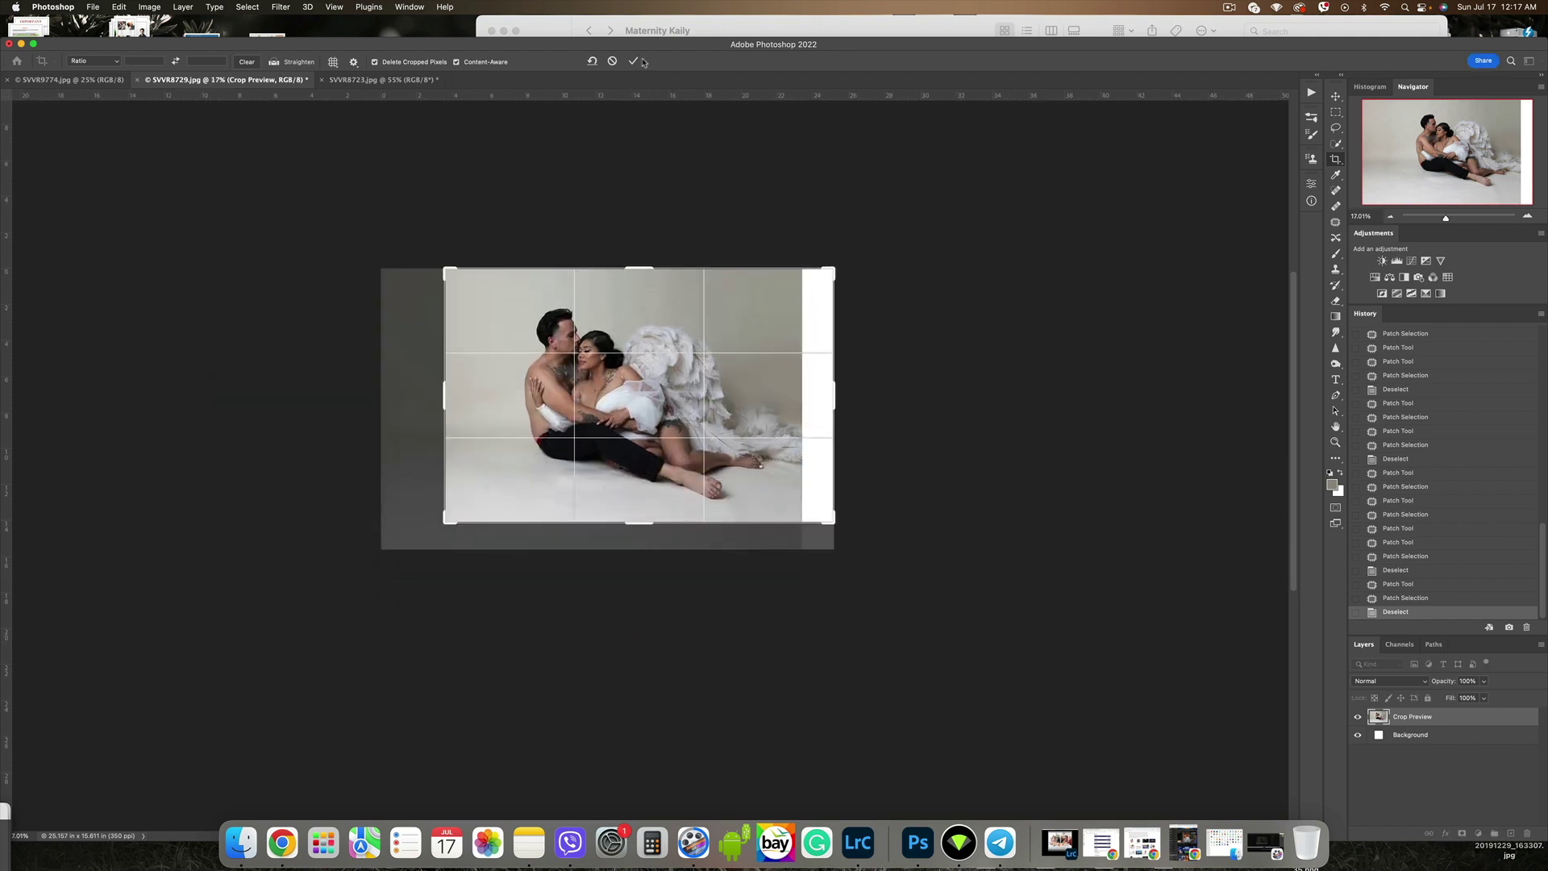
pyautogui.click(636, 62)
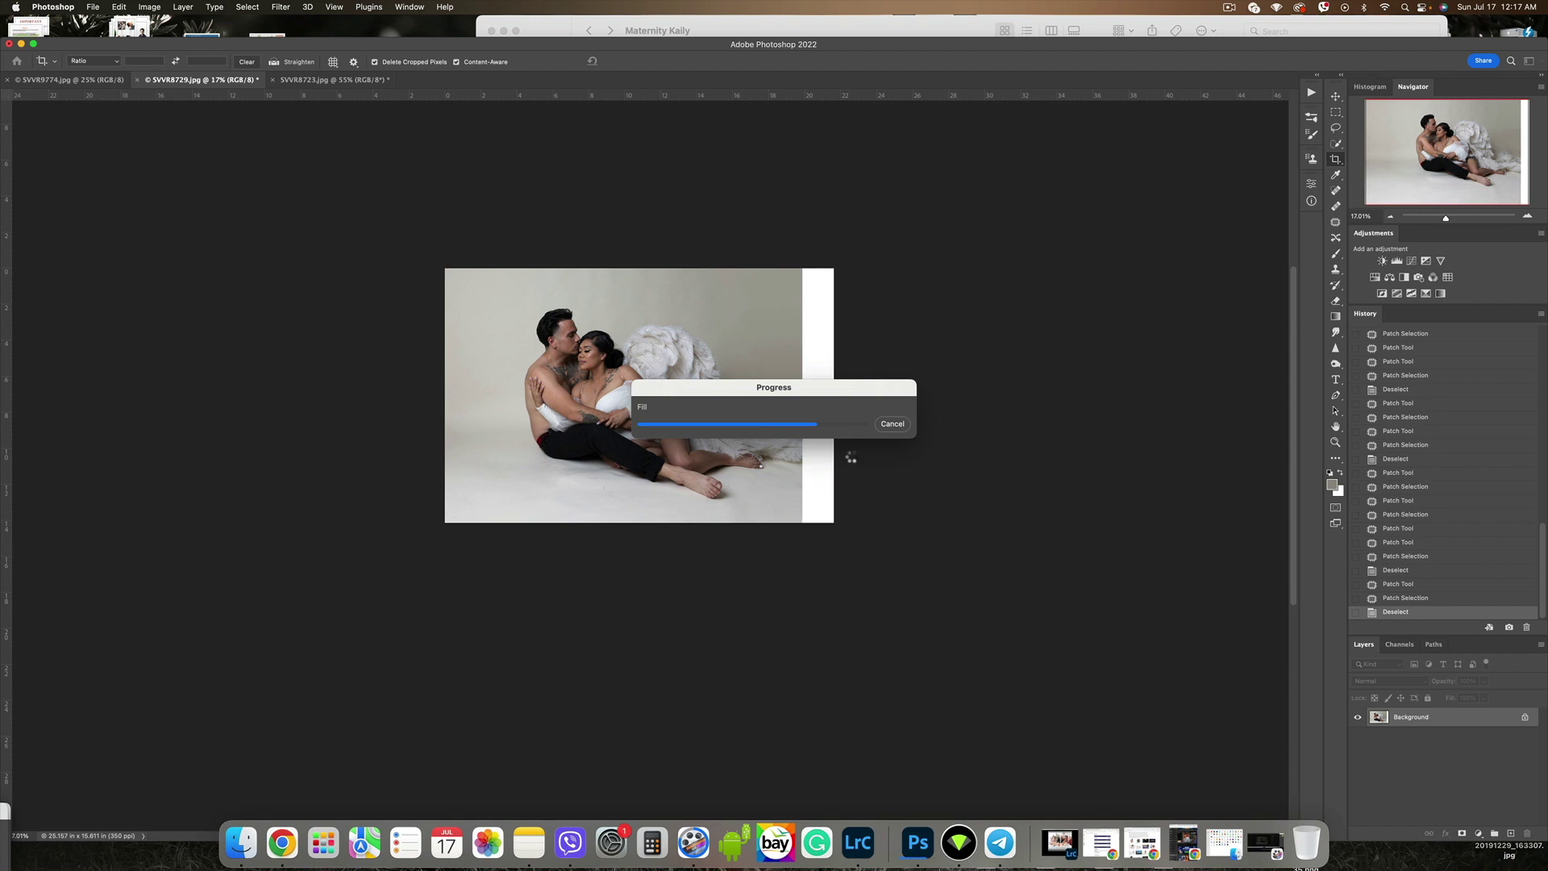
pyautogui.scroll(3, 774, 456)
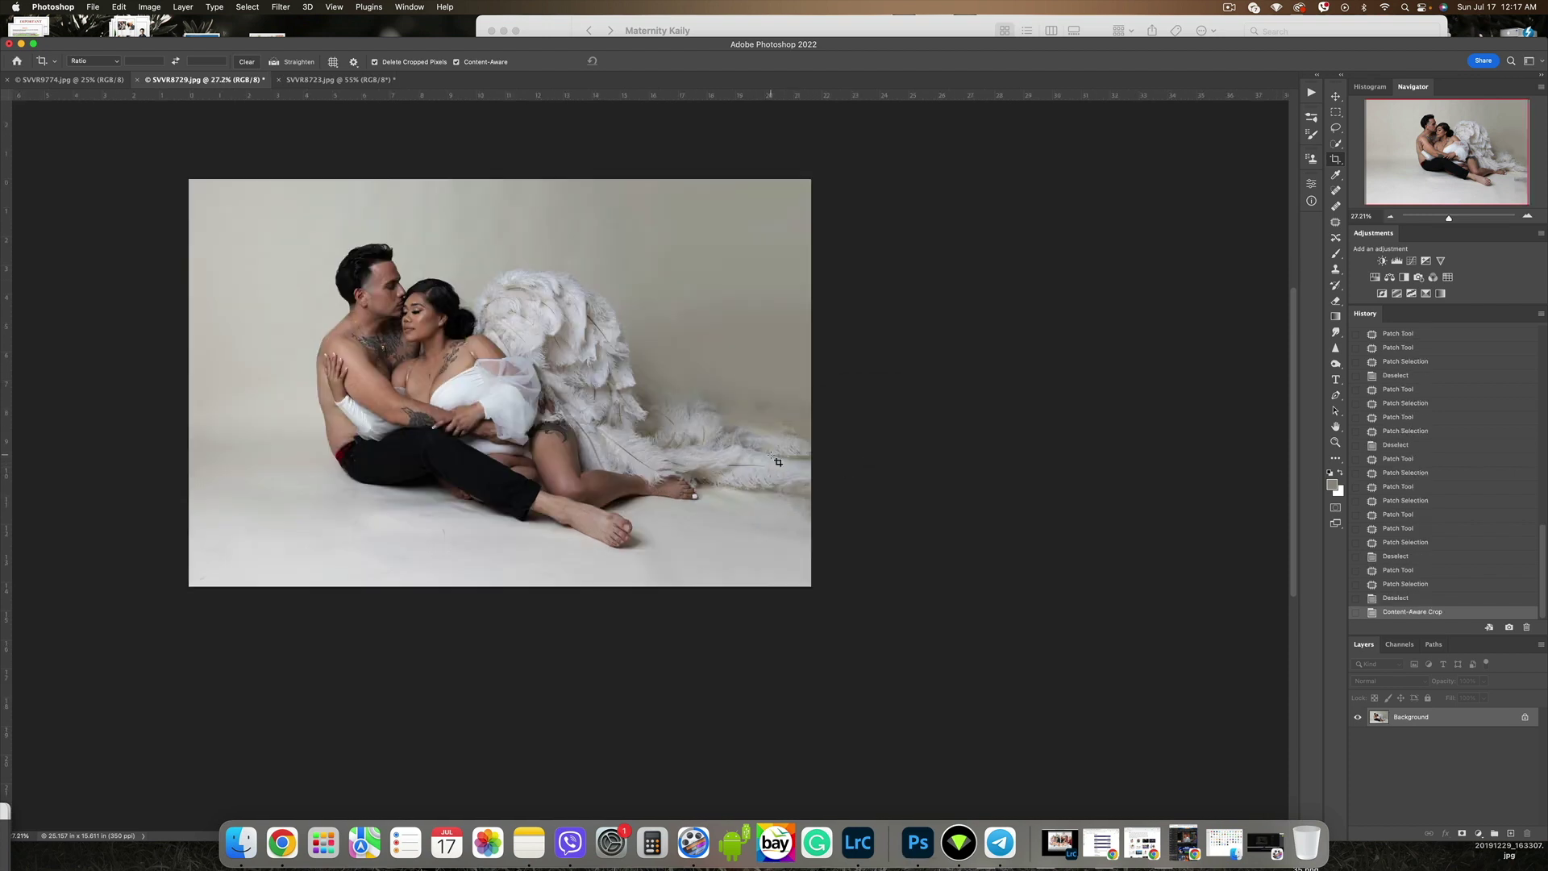
# Undo the content-aware crop.
pyautogui.click(1339, 254)
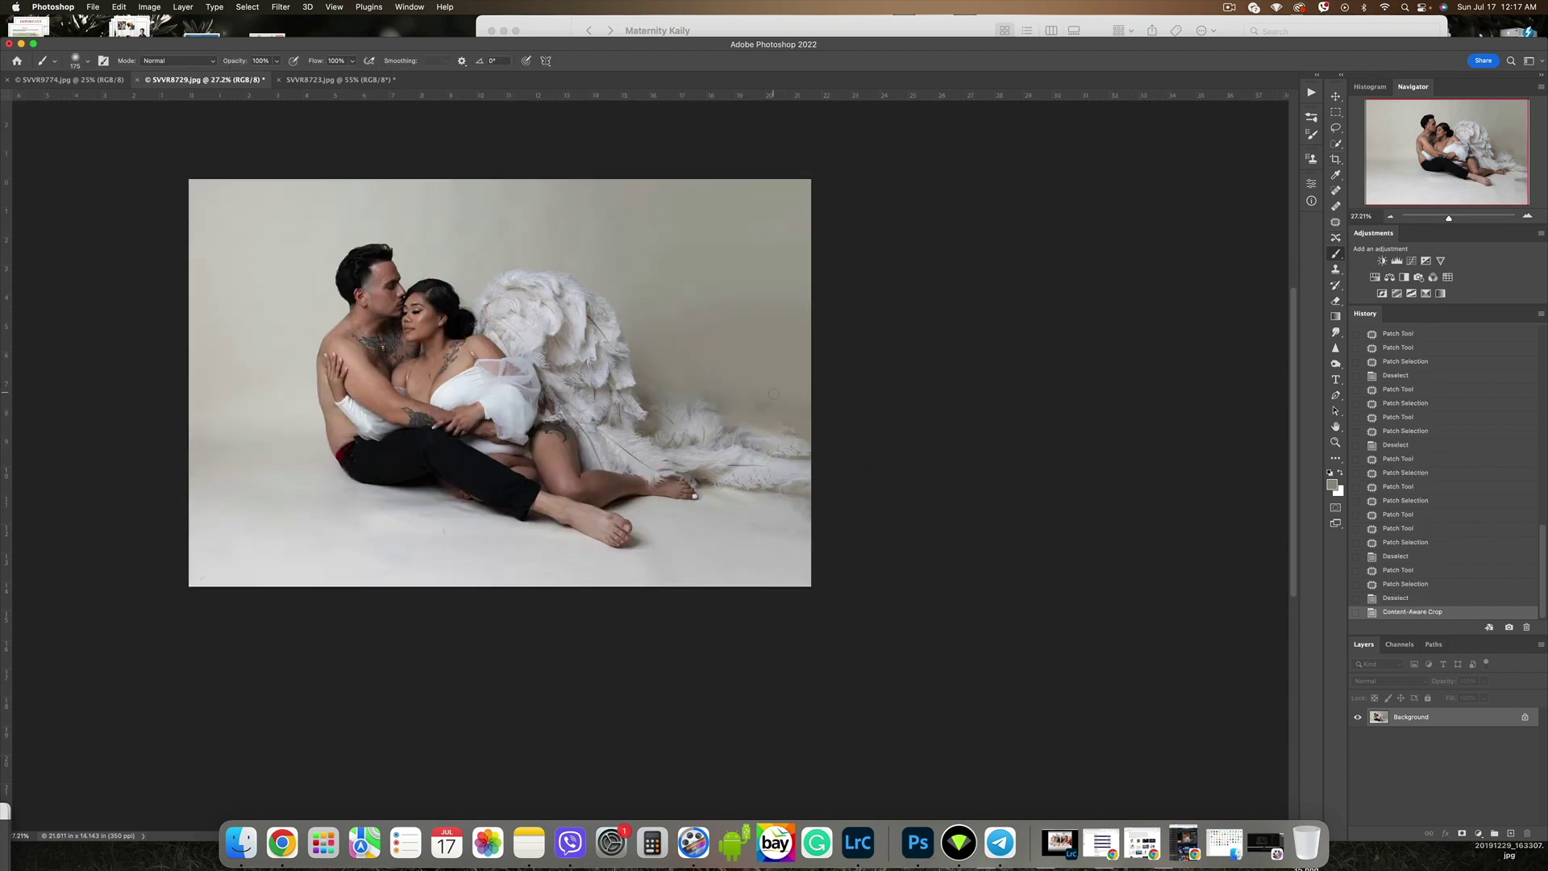
pyautogui.scroll(2, 773, 393)
pyautogui.click(1412, 598)
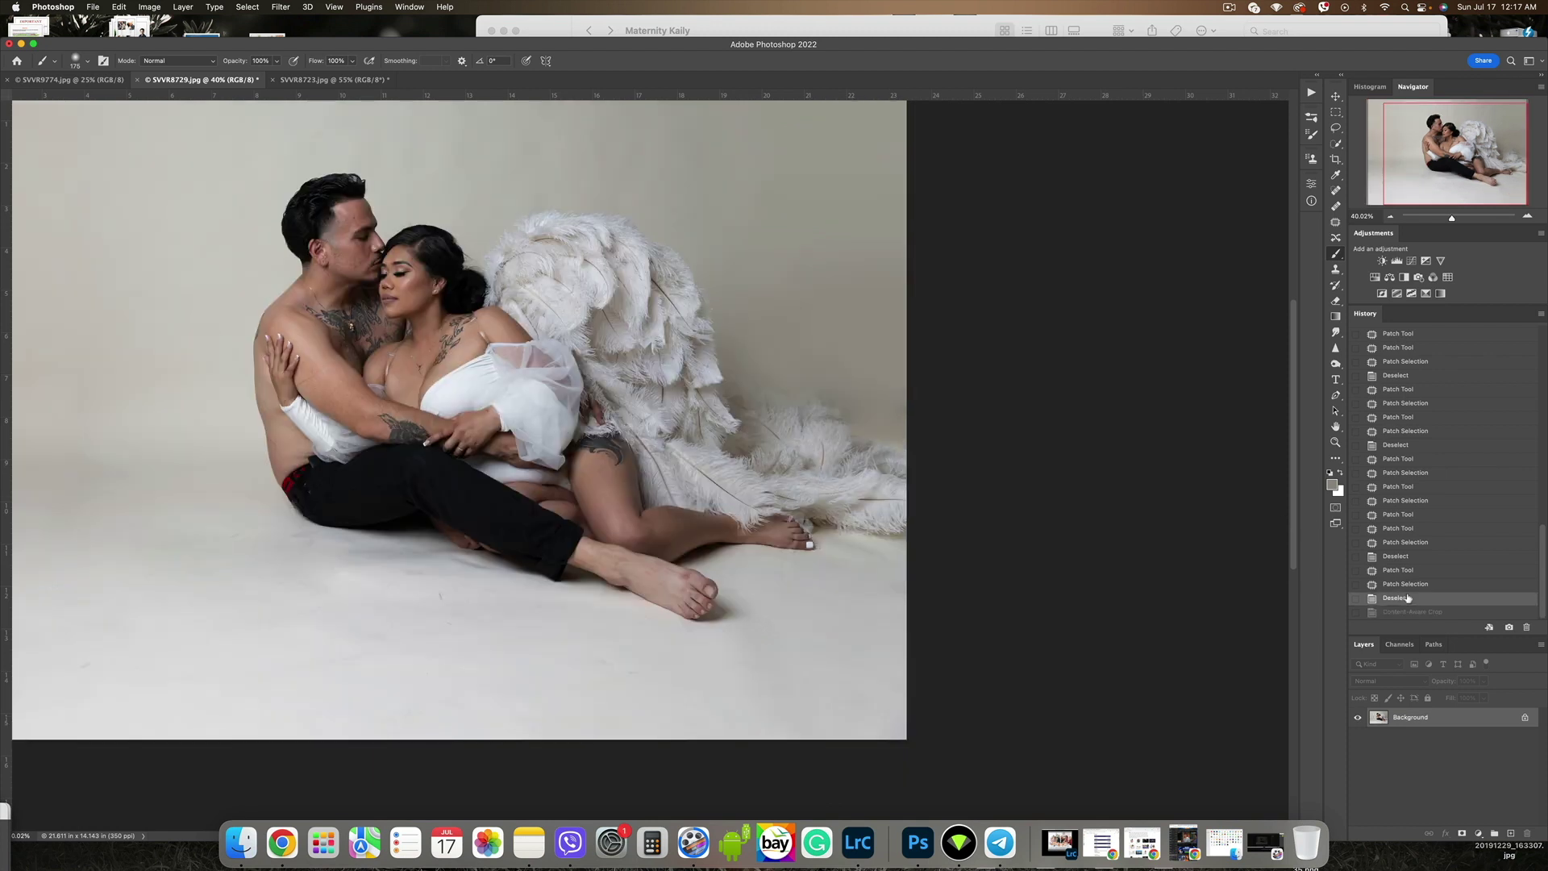
# Extend the canvas on the right to about 25.3 in wide using a crop with Content-Aware turned off.
pyautogui.press('c')
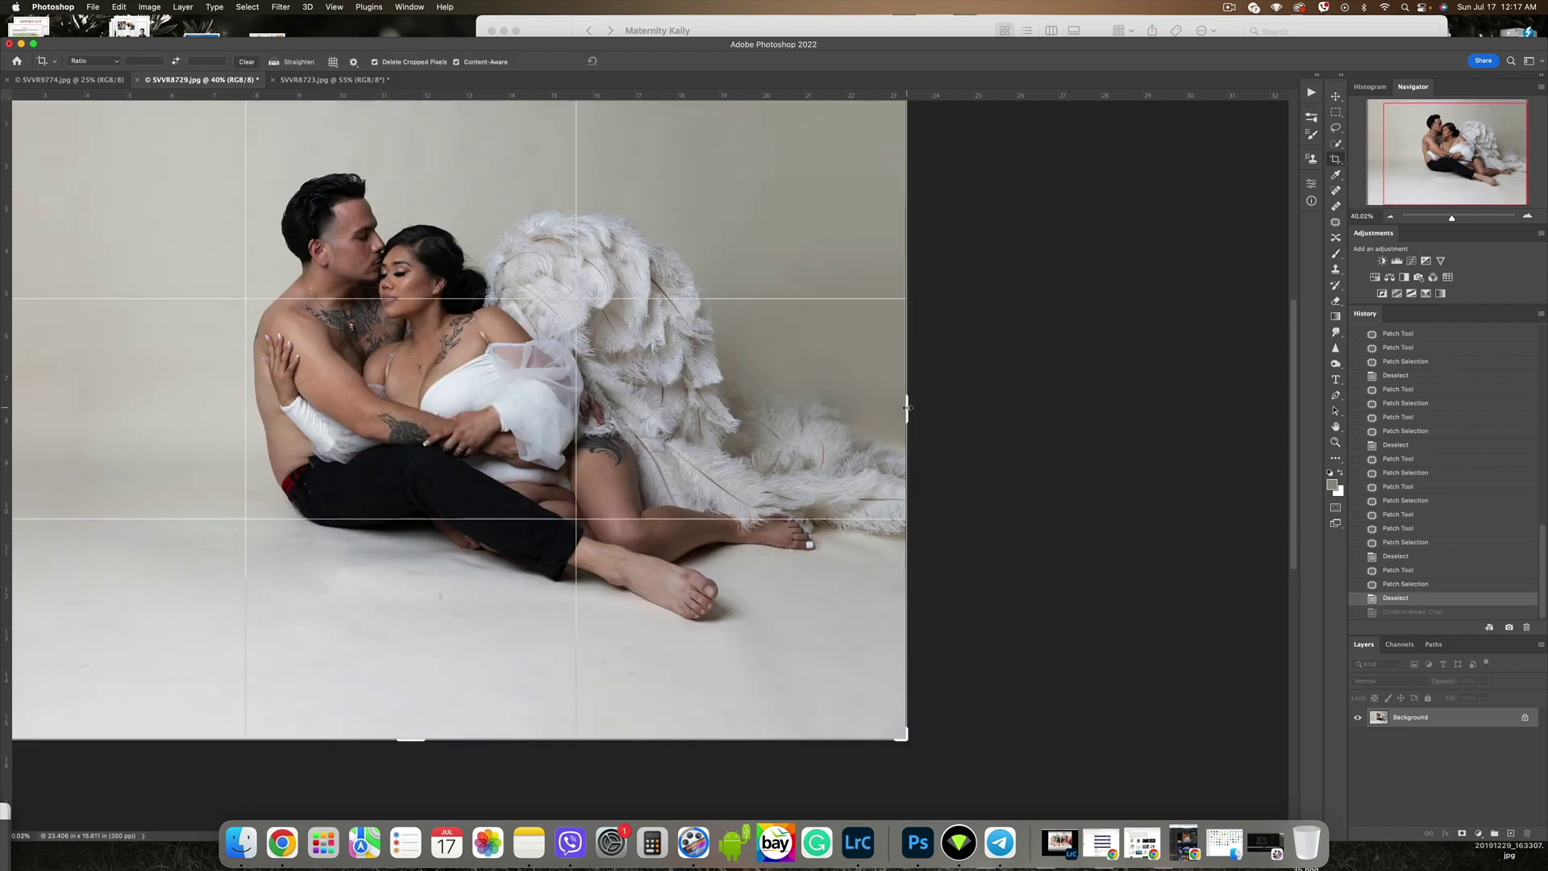
pyautogui.moveTo(906, 408); pyautogui.dragTo(946, 408)
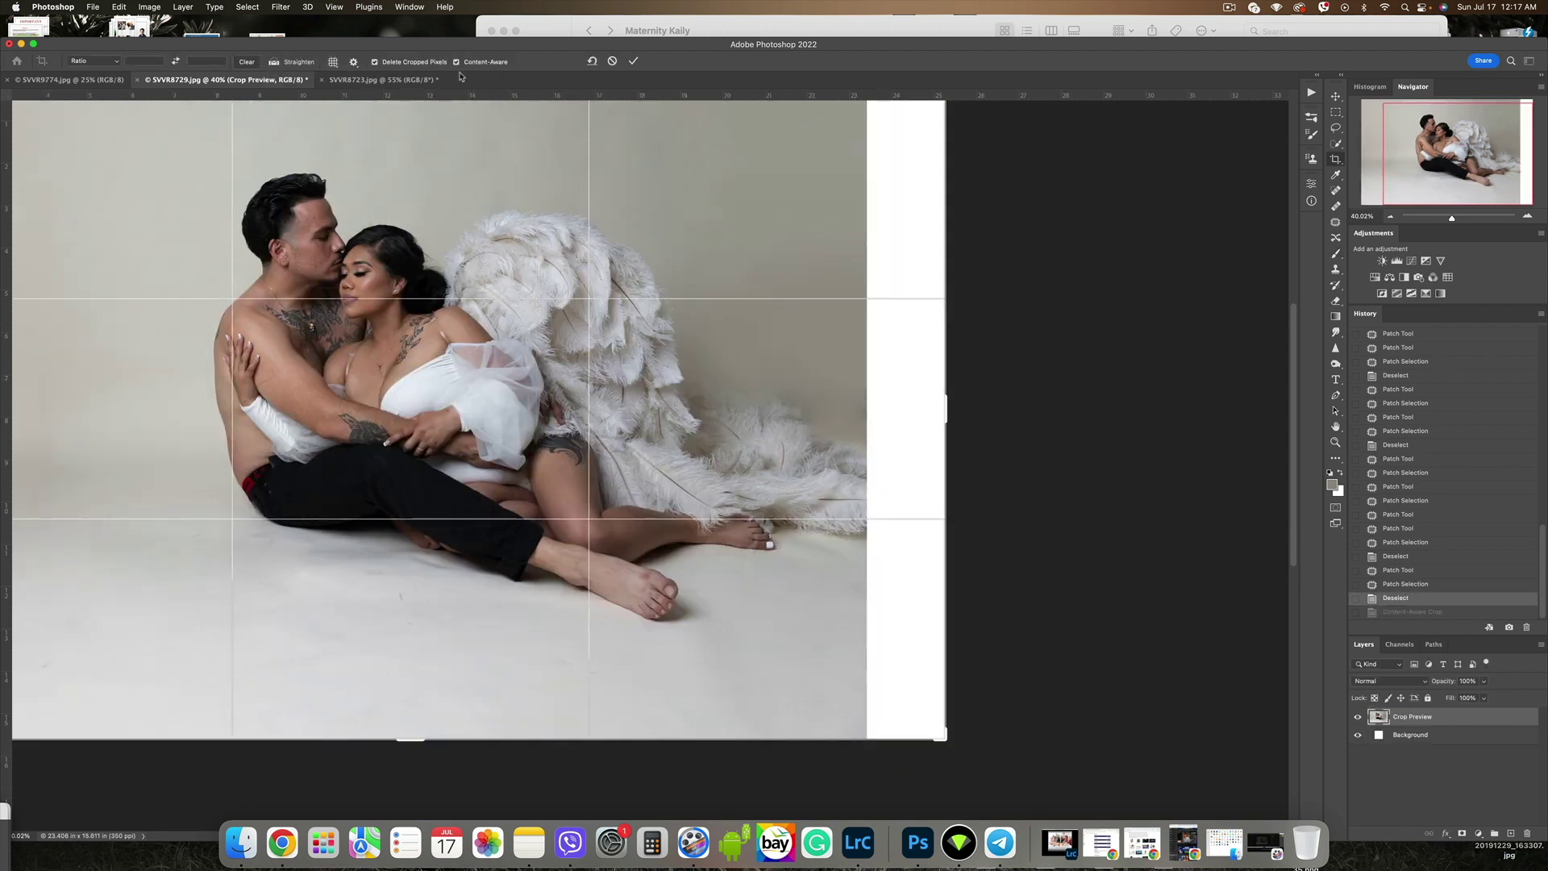
pyautogui.click(456, 62)
pyautogui.press('Return')
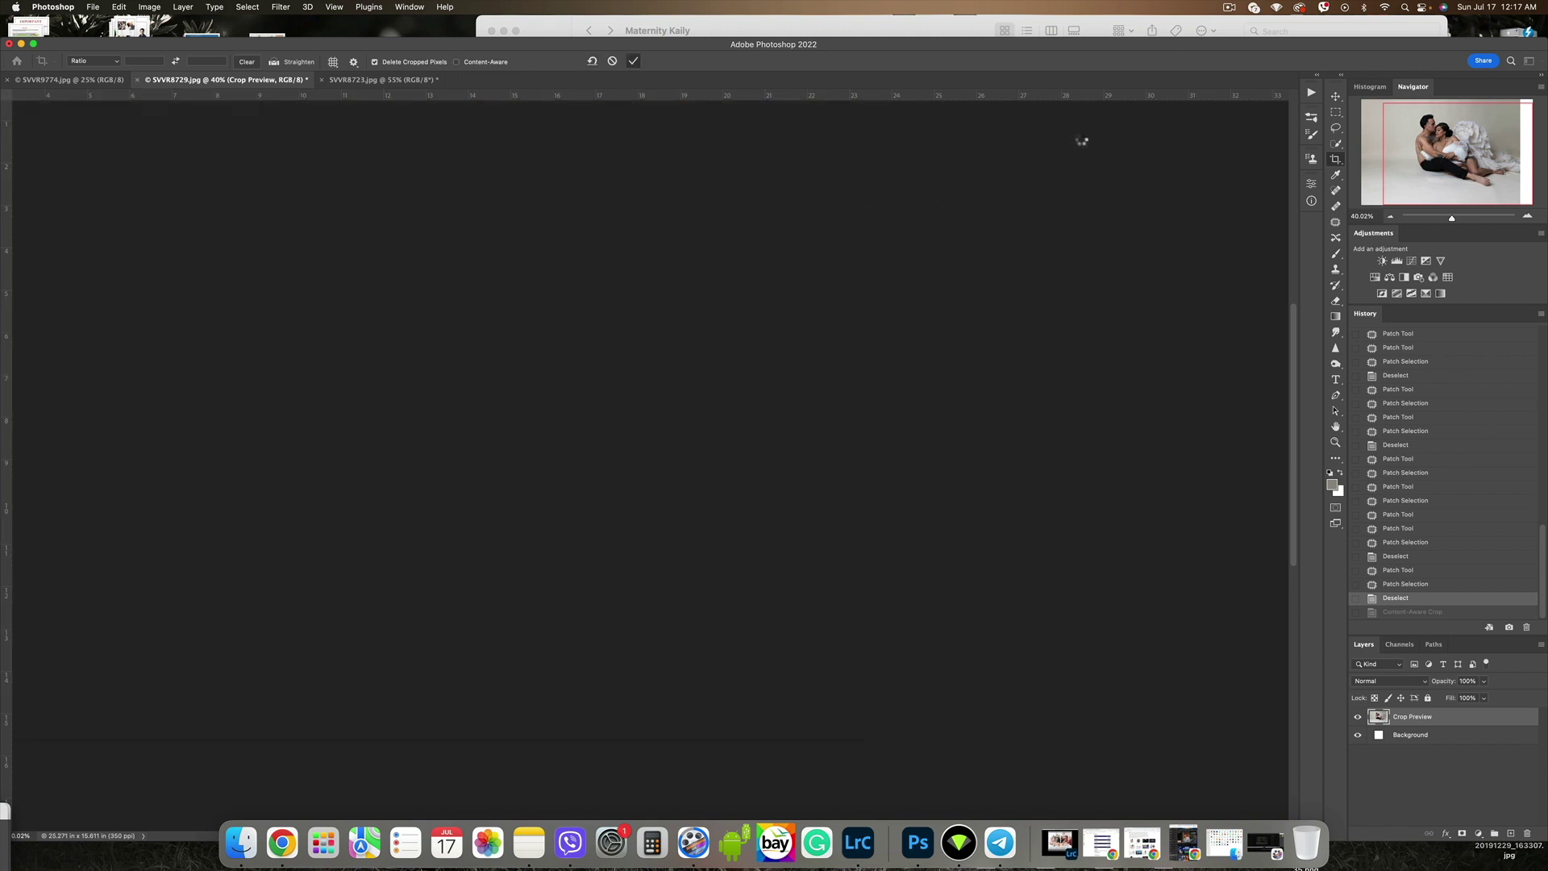
pyautogui.press('b')
pyautogui.moveTo(865, 304)
pyautogui.mouseDown()
pyautogui.moveTo(849, 384)
pyautogui.moveTo(845, 362)
pyautogui.mouseUp()
pyautogui.press(']')
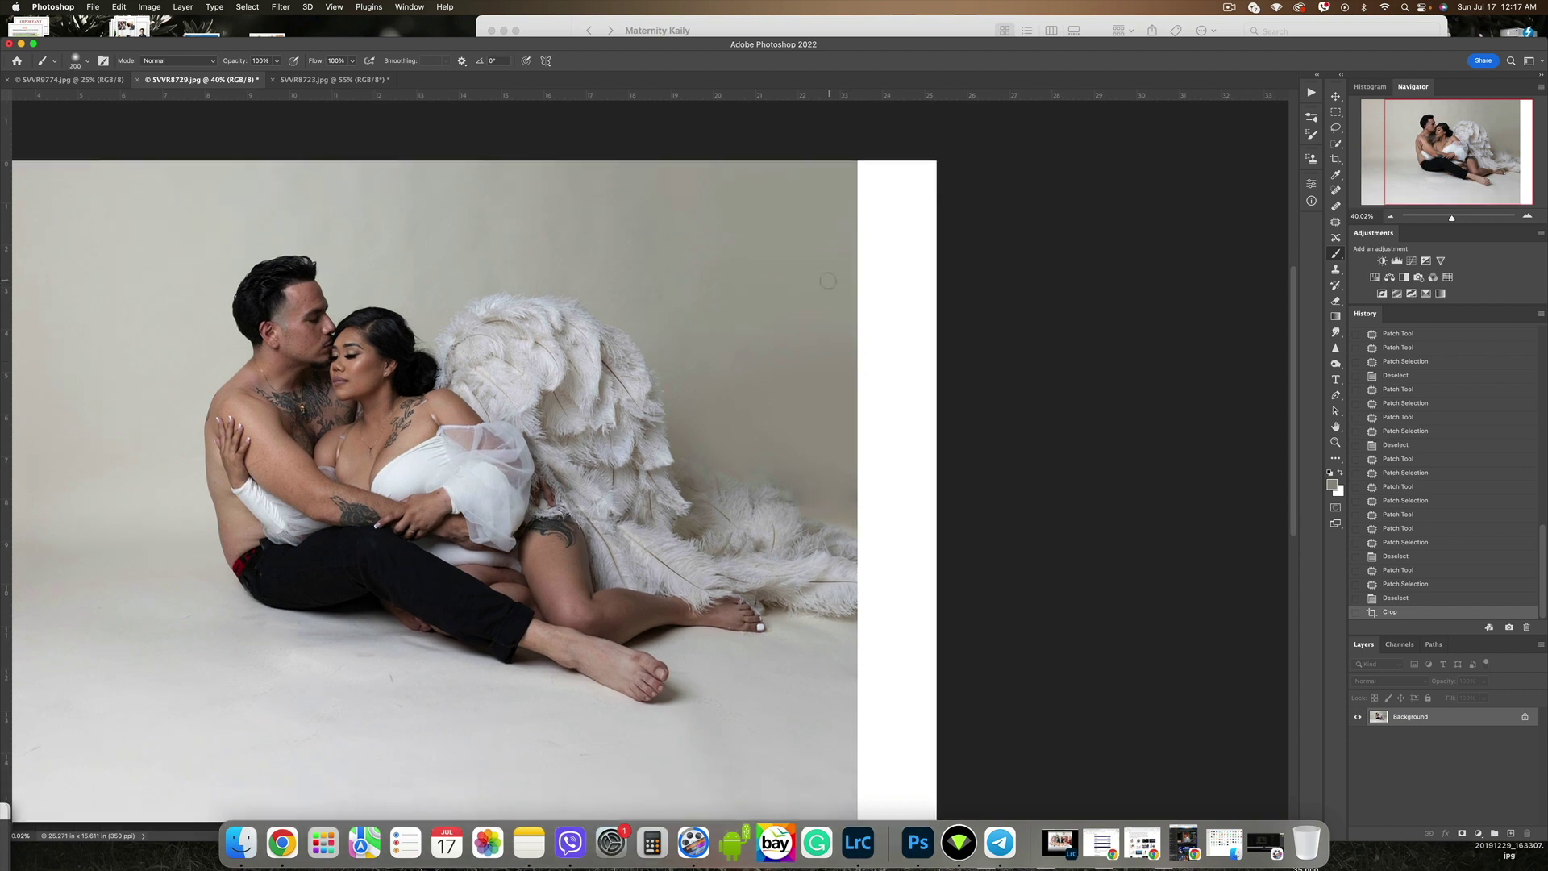
pyautogui.scroll(-3, 827, 282)
pyautogui.press(']')
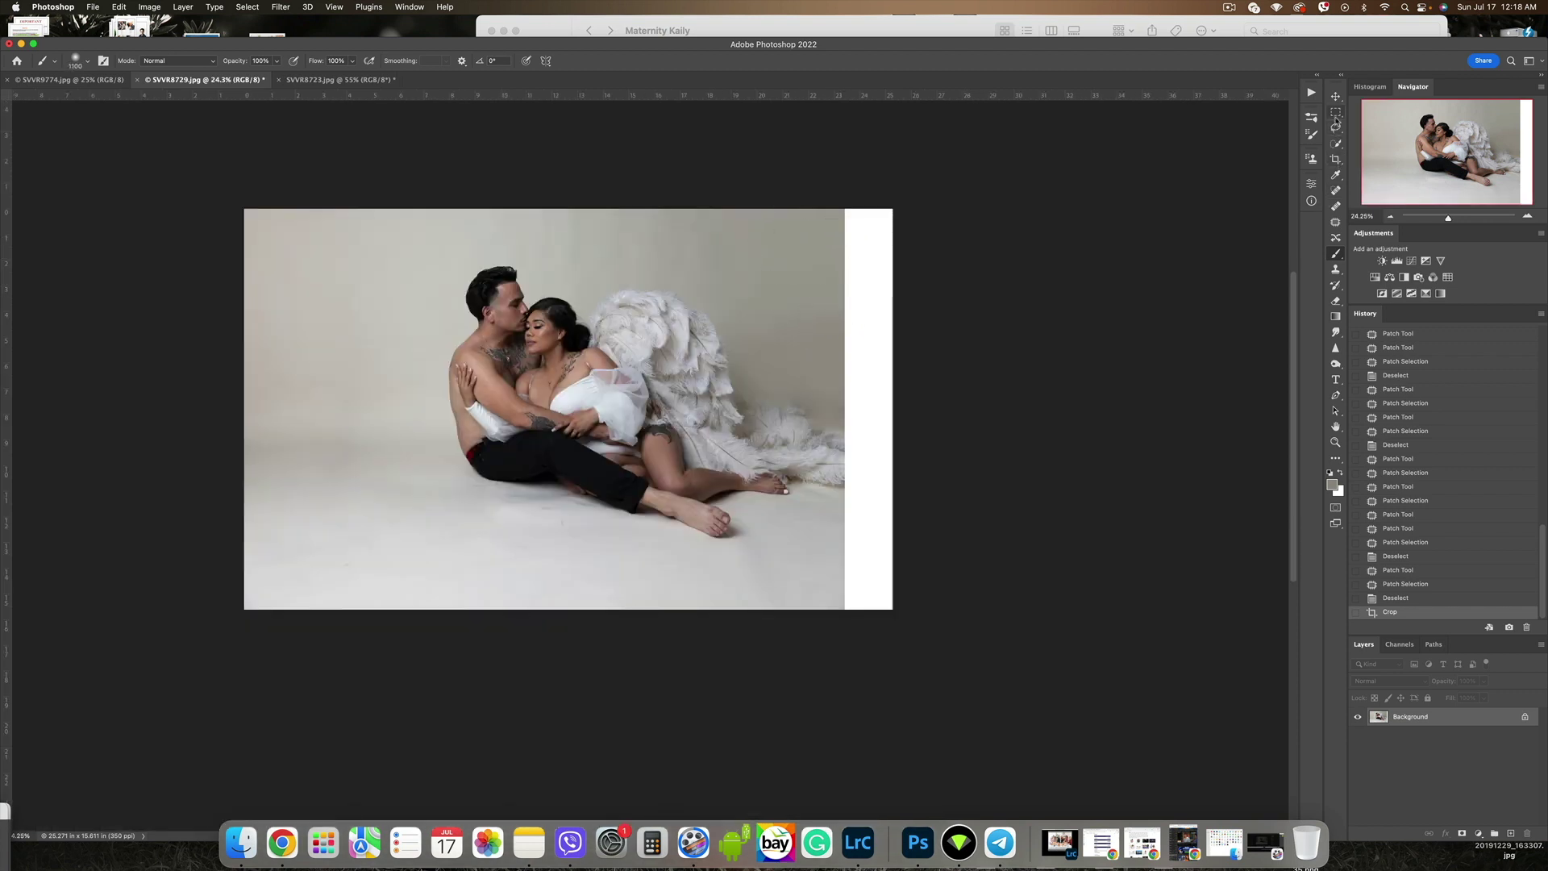
# Select a rectangular piece of backdrop above the feathers, beside the white strip, and copy it onto a new layer.
pyautogui.click(1333, 115)
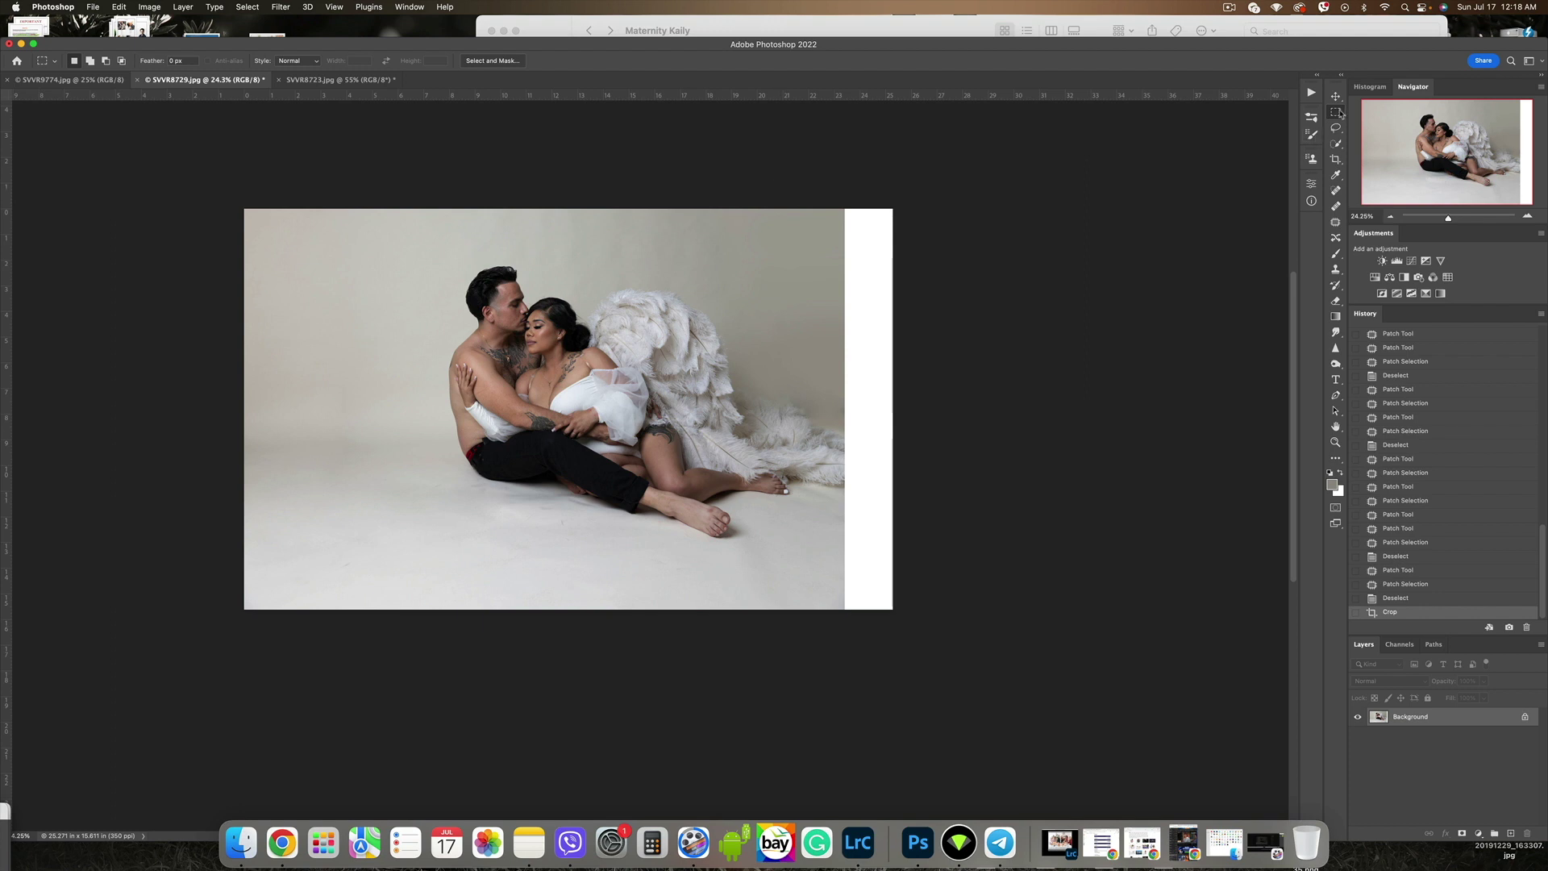
pyautogui.click(1340, 114)
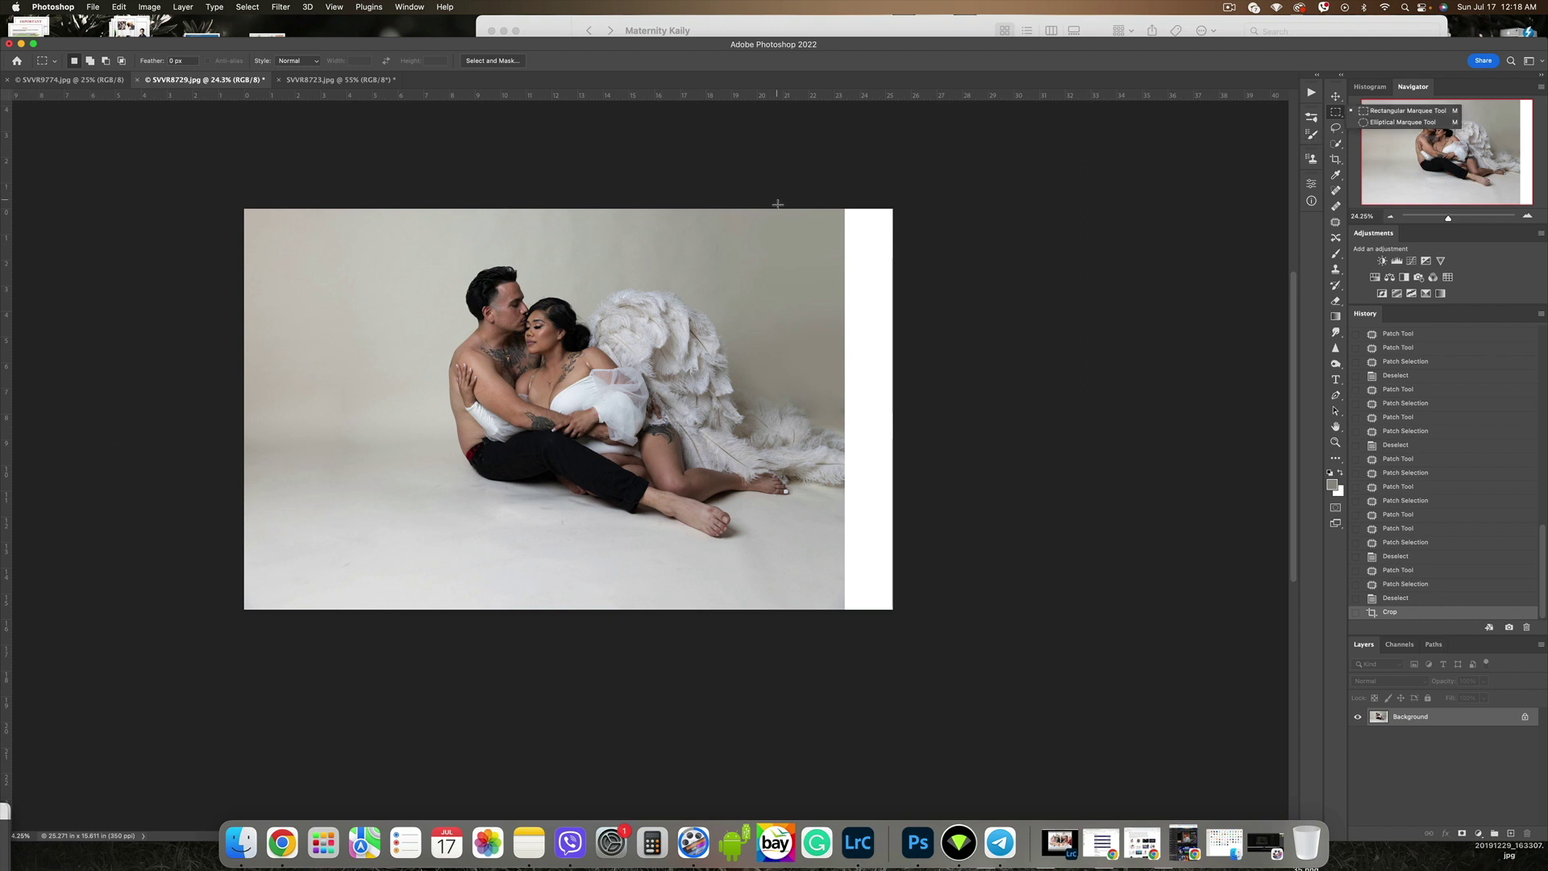
pyautogui.moveTo(777, 204); pyautogui.dragTo(845, 398)
pyautogui.scroll(-2, 859, 373)
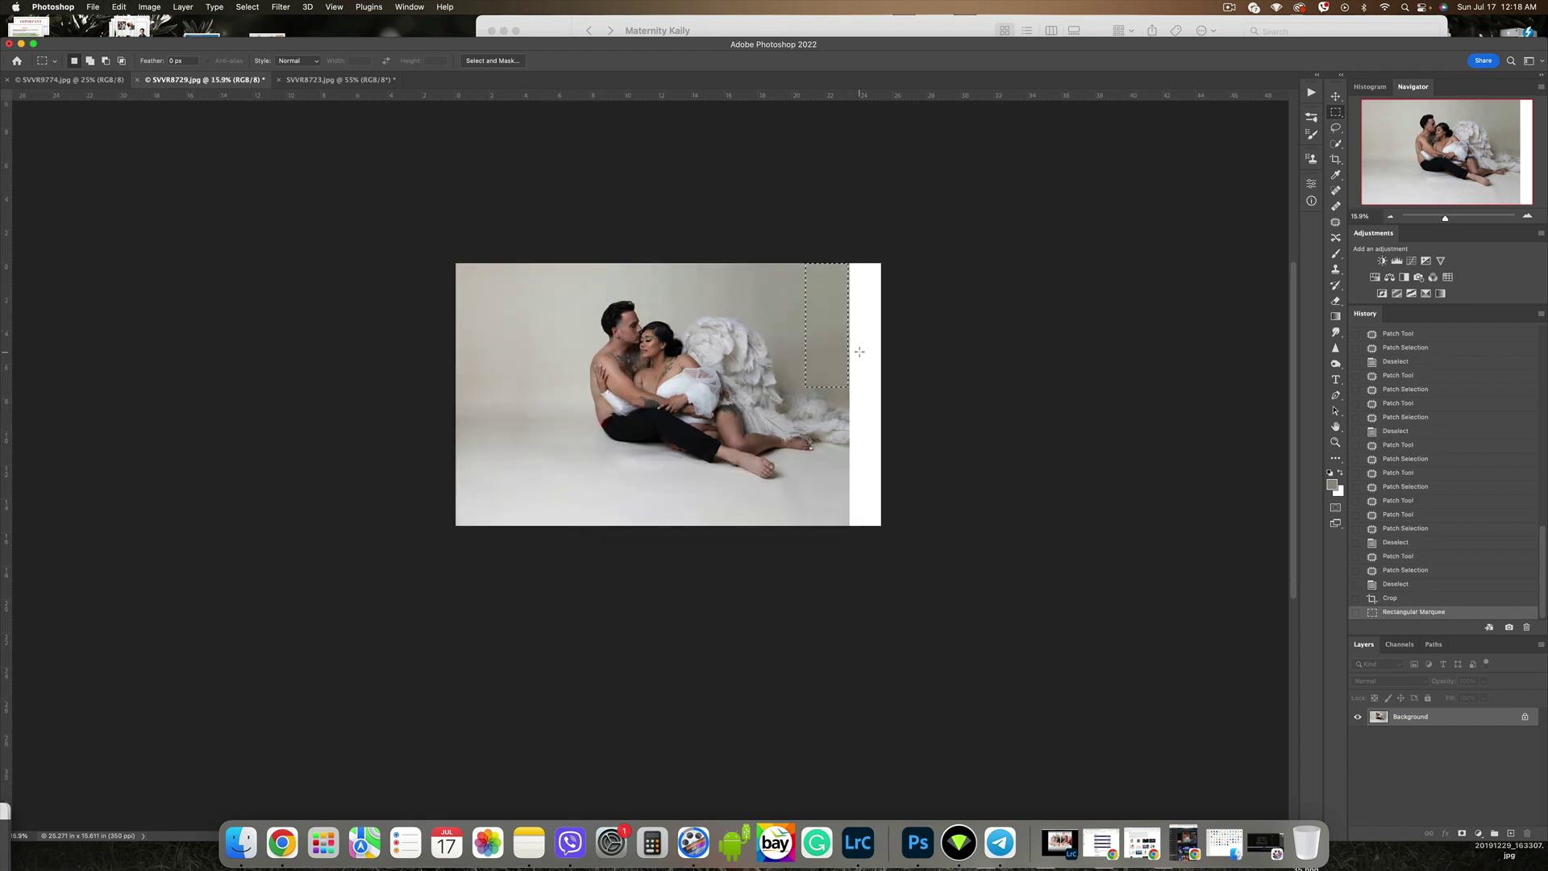
pyautogui.press('super+c')
pyautogui.press('super+v')
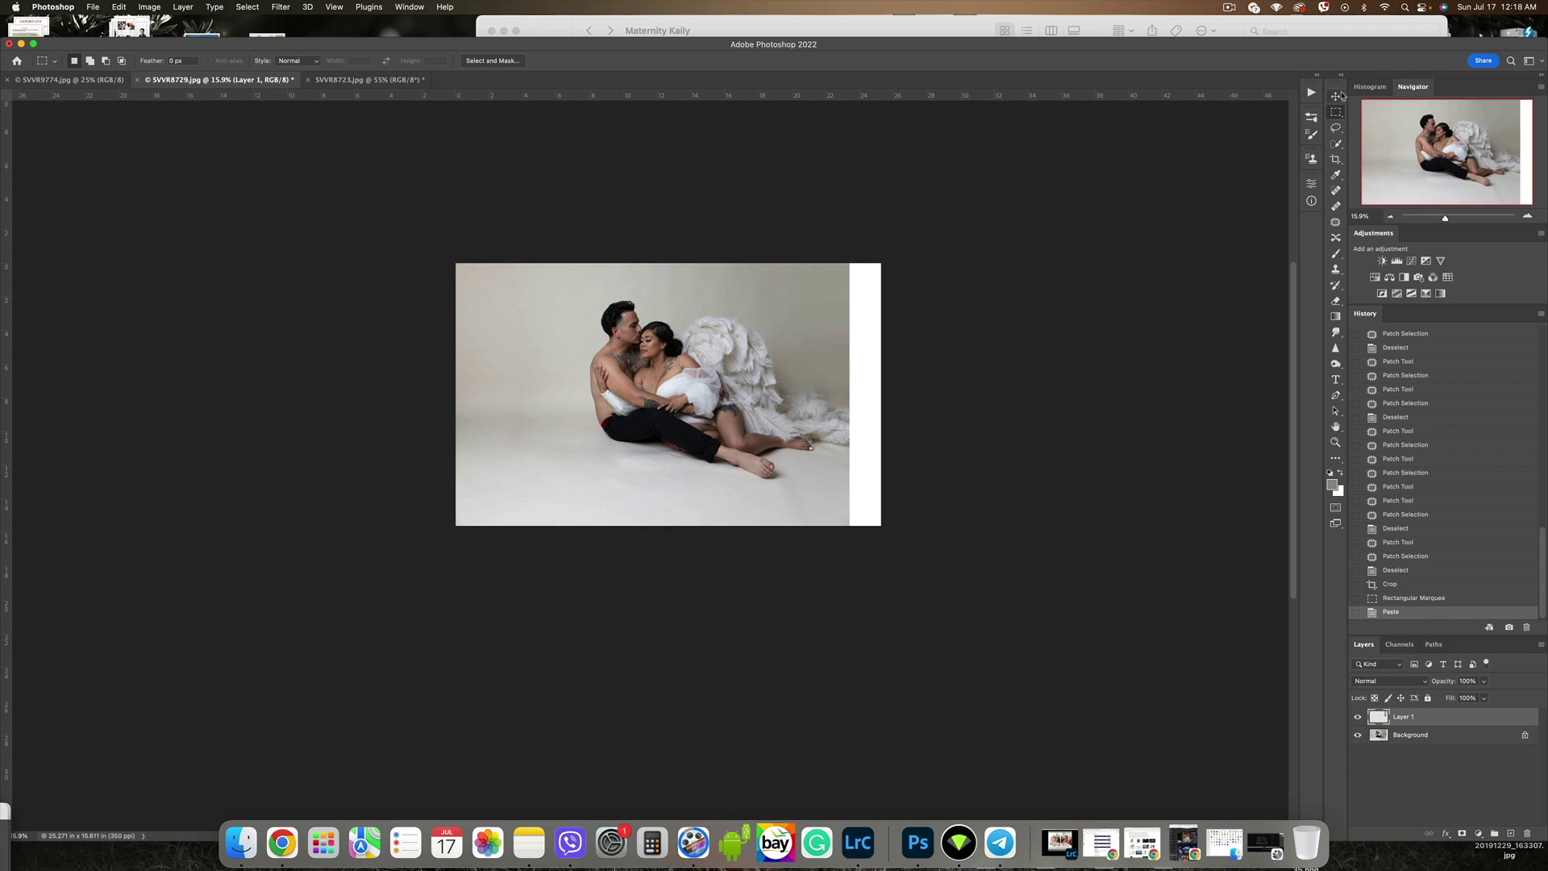
# Move the copied backdrop piece over the upper part of the white strip, aligned with the canvas's top and right edges.
pyautogui.click(1336, 96)
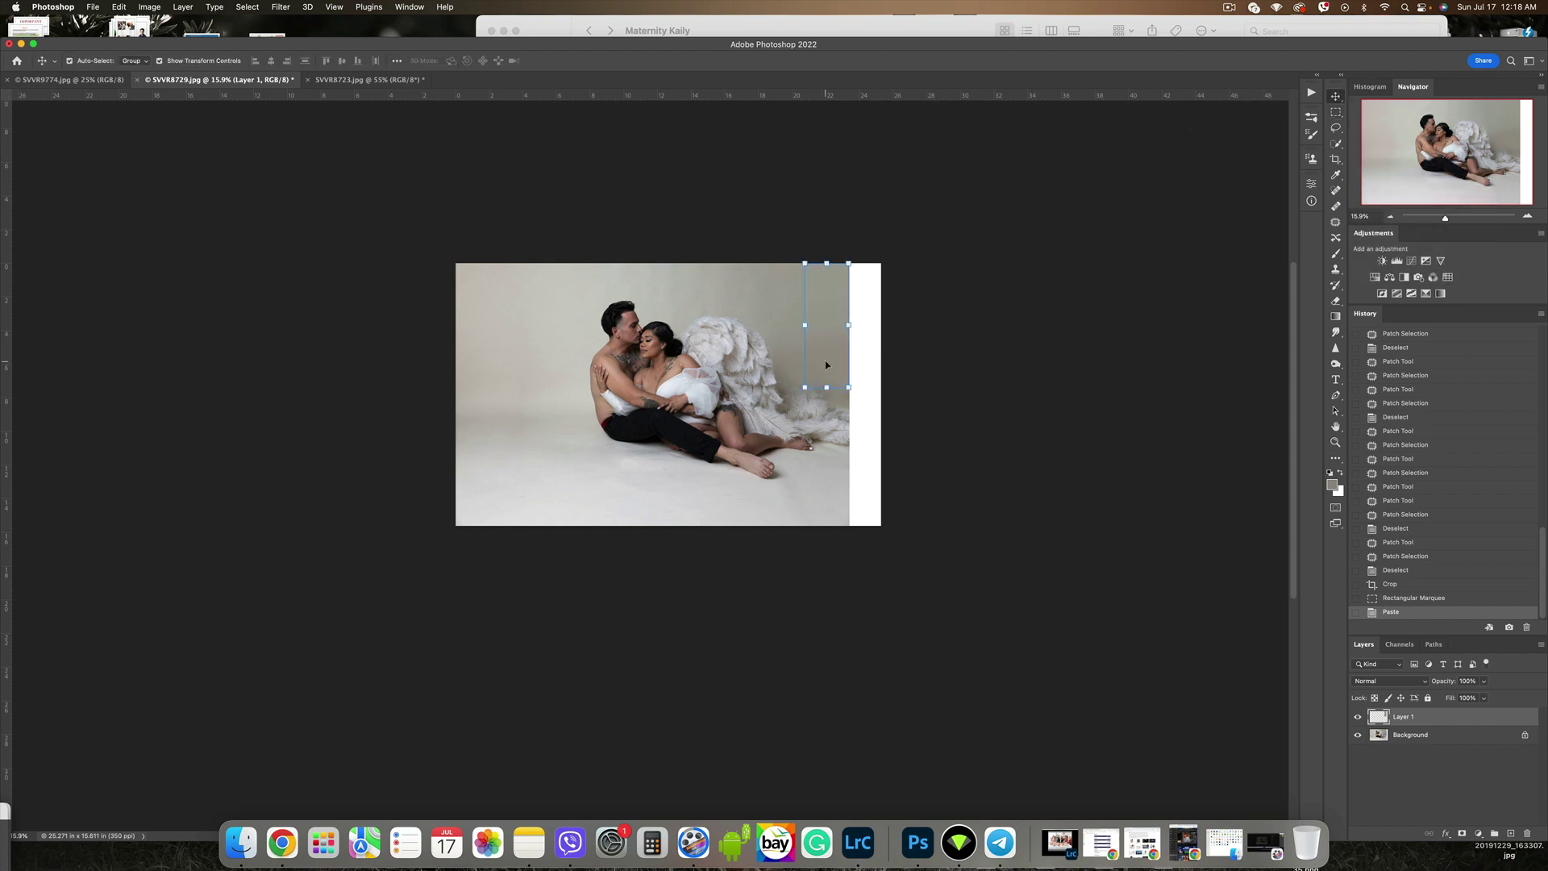
pyautogui.scroll(2, 842, 345)
pyautogui.moveTo(865, 329); pyautogui.dragTo(886, 303)
pyautogui.scroll(-2, 879, 306)
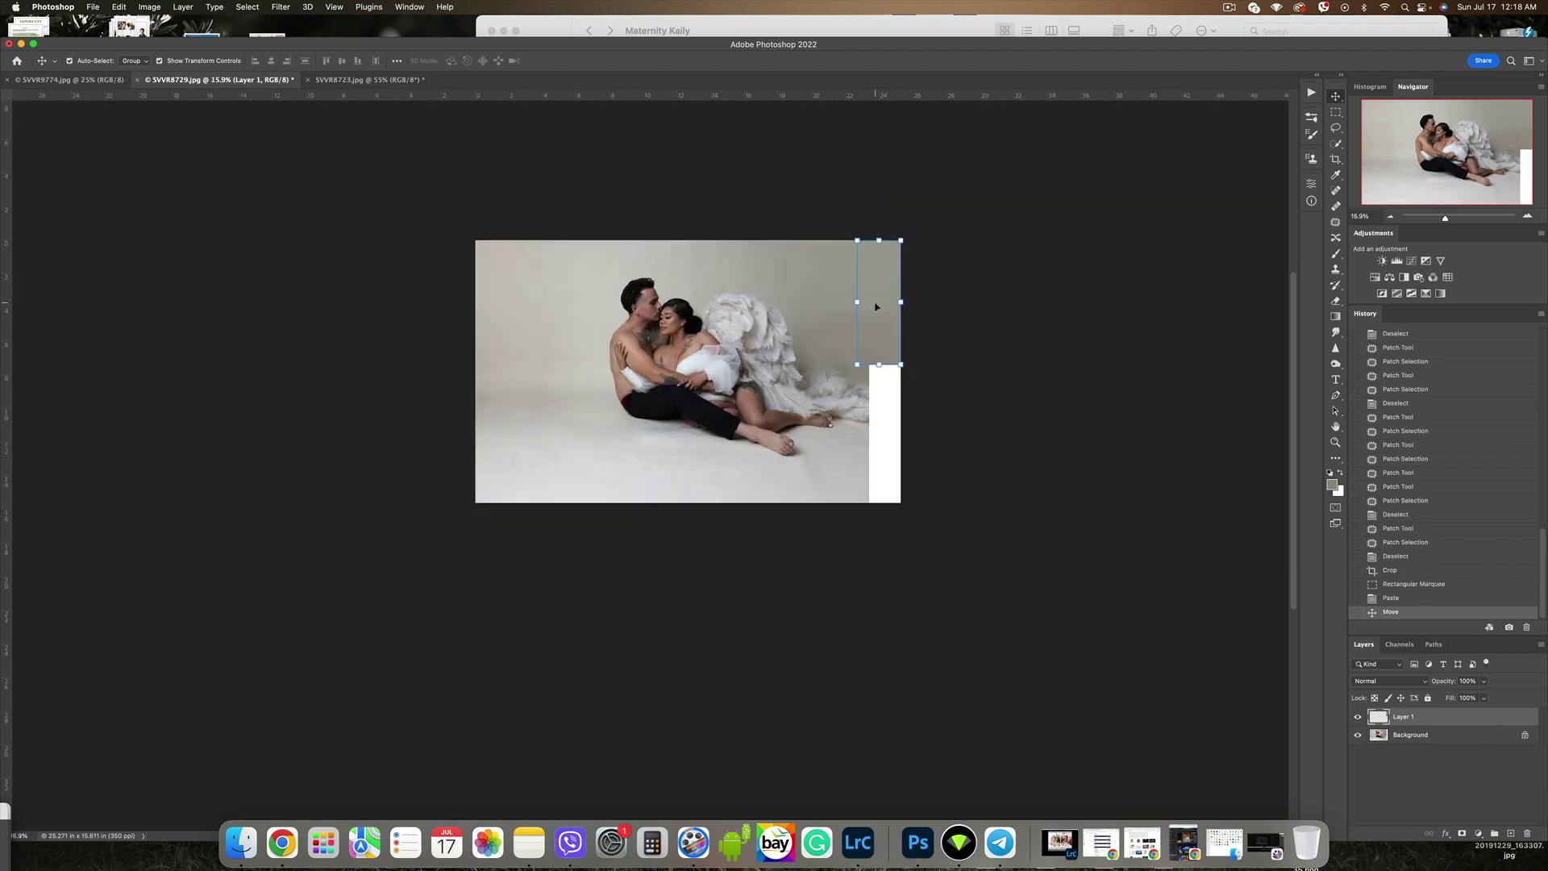
pyautogui.scroll(2, 894, 292)
pyautogui.click(997, 485)
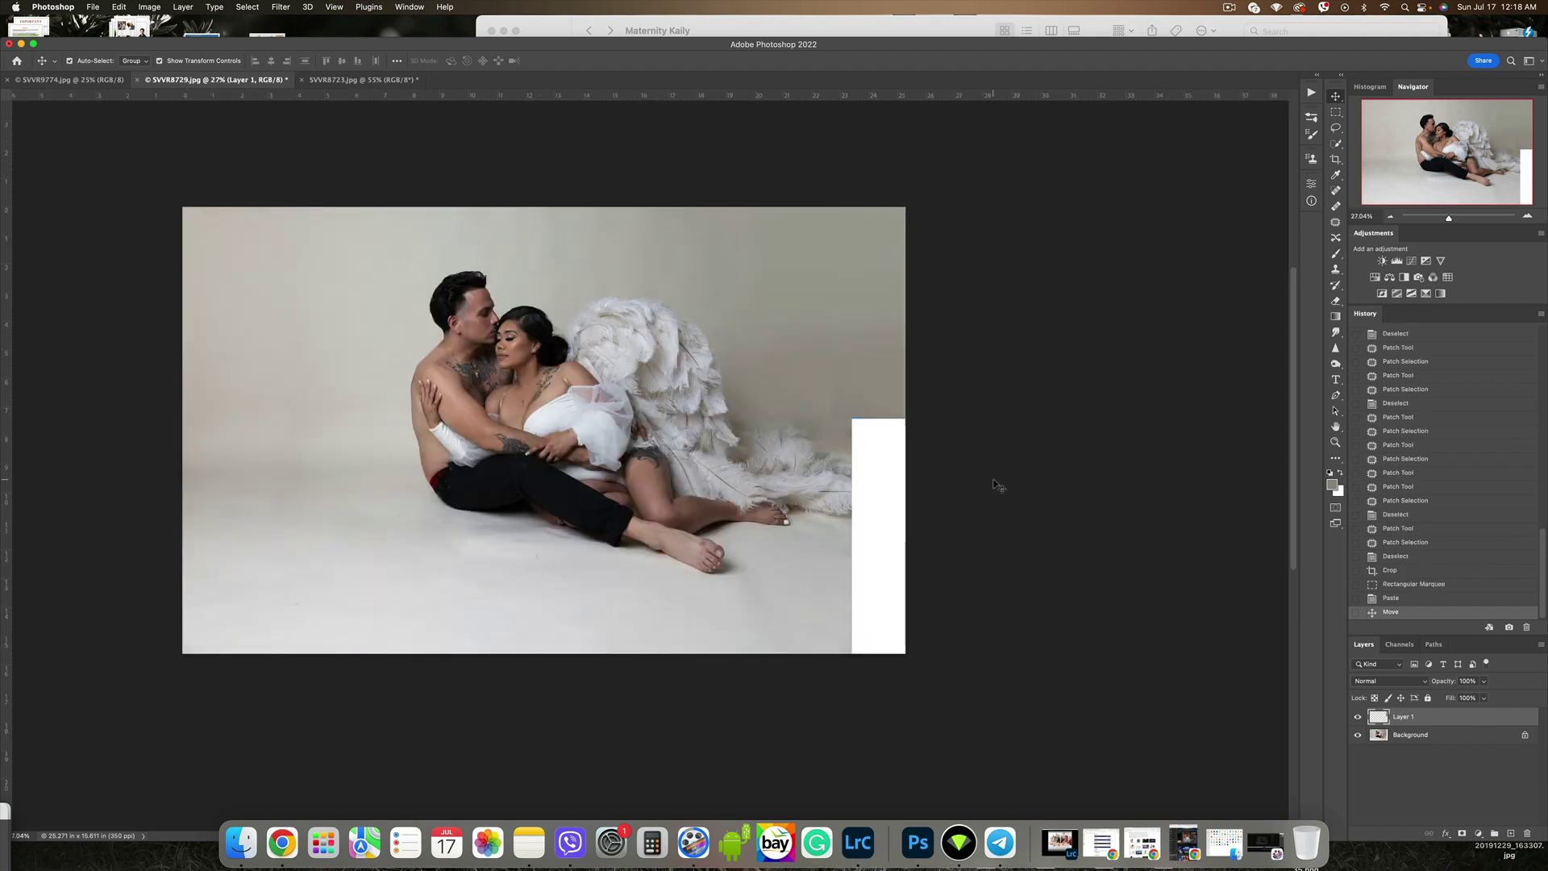
# Add a layer mask to the copied backdrop layer and shrink the black brush to 200 px.
pyautogui.click(1427, 718)
pyautogui.click(1461, 832)
pyautogui.click(1335, 254)
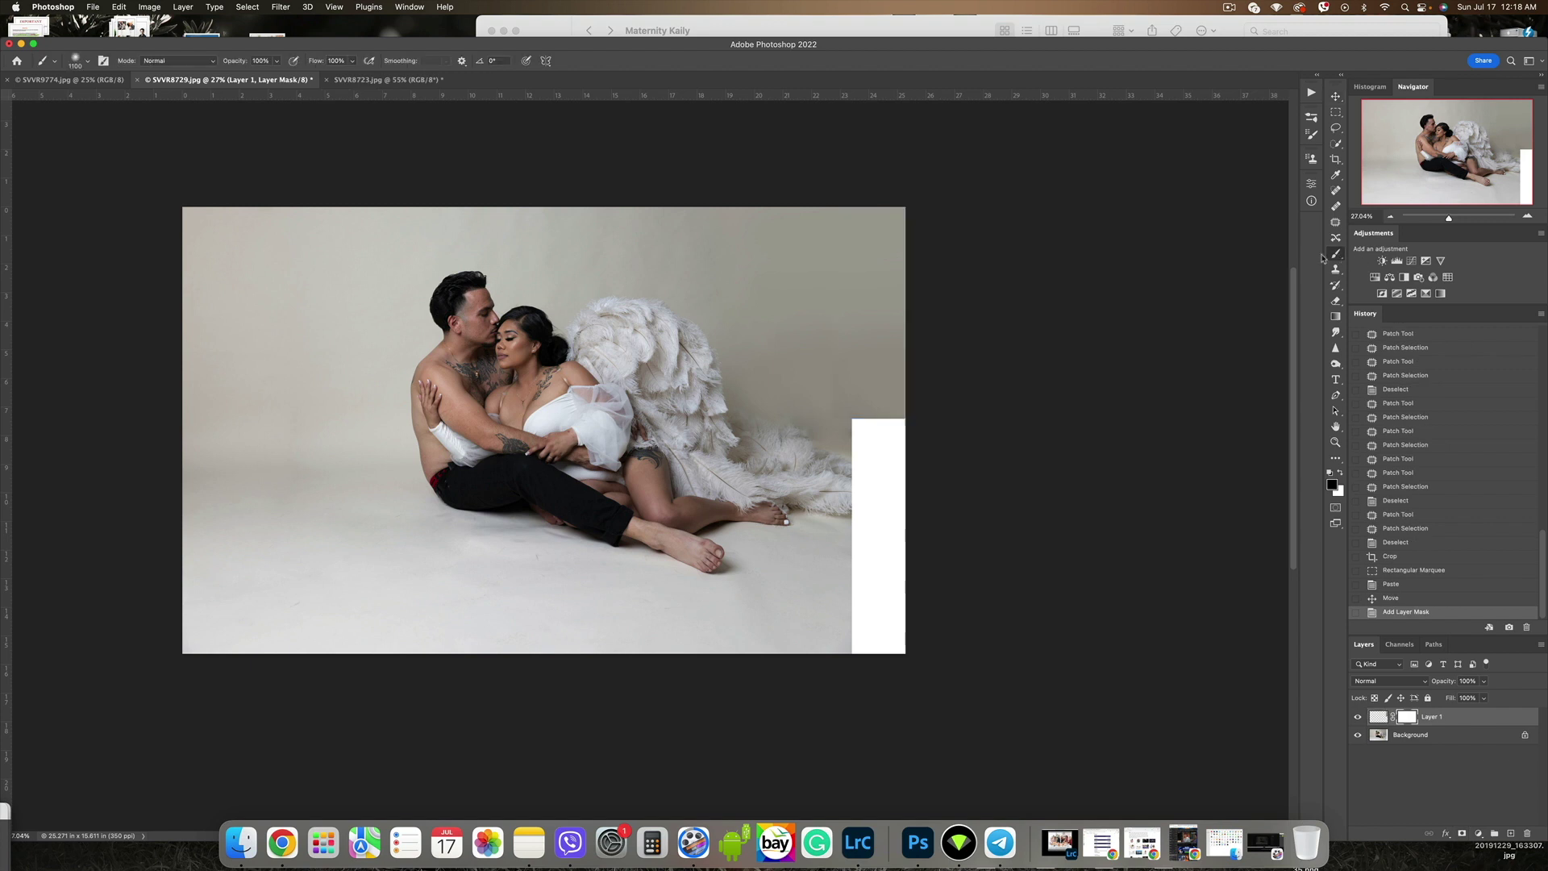
pyautogui.click(782, 284)
pyautogui.press('super+z')
pyautogui.press('[')
pyautogui.press('[')
pyautogui.press('[')
pyautogui.press('[')
pyautogui.press('[')
pyautogui.press('[')
pyautogui.press('[')
pyautogui.press('[')
pyautogui.press('[')
pyautogui.press('[')
pyautogui.press('[')
pyautogui.press('[')
pyautogui.press('[')
pyautogui.press('[')
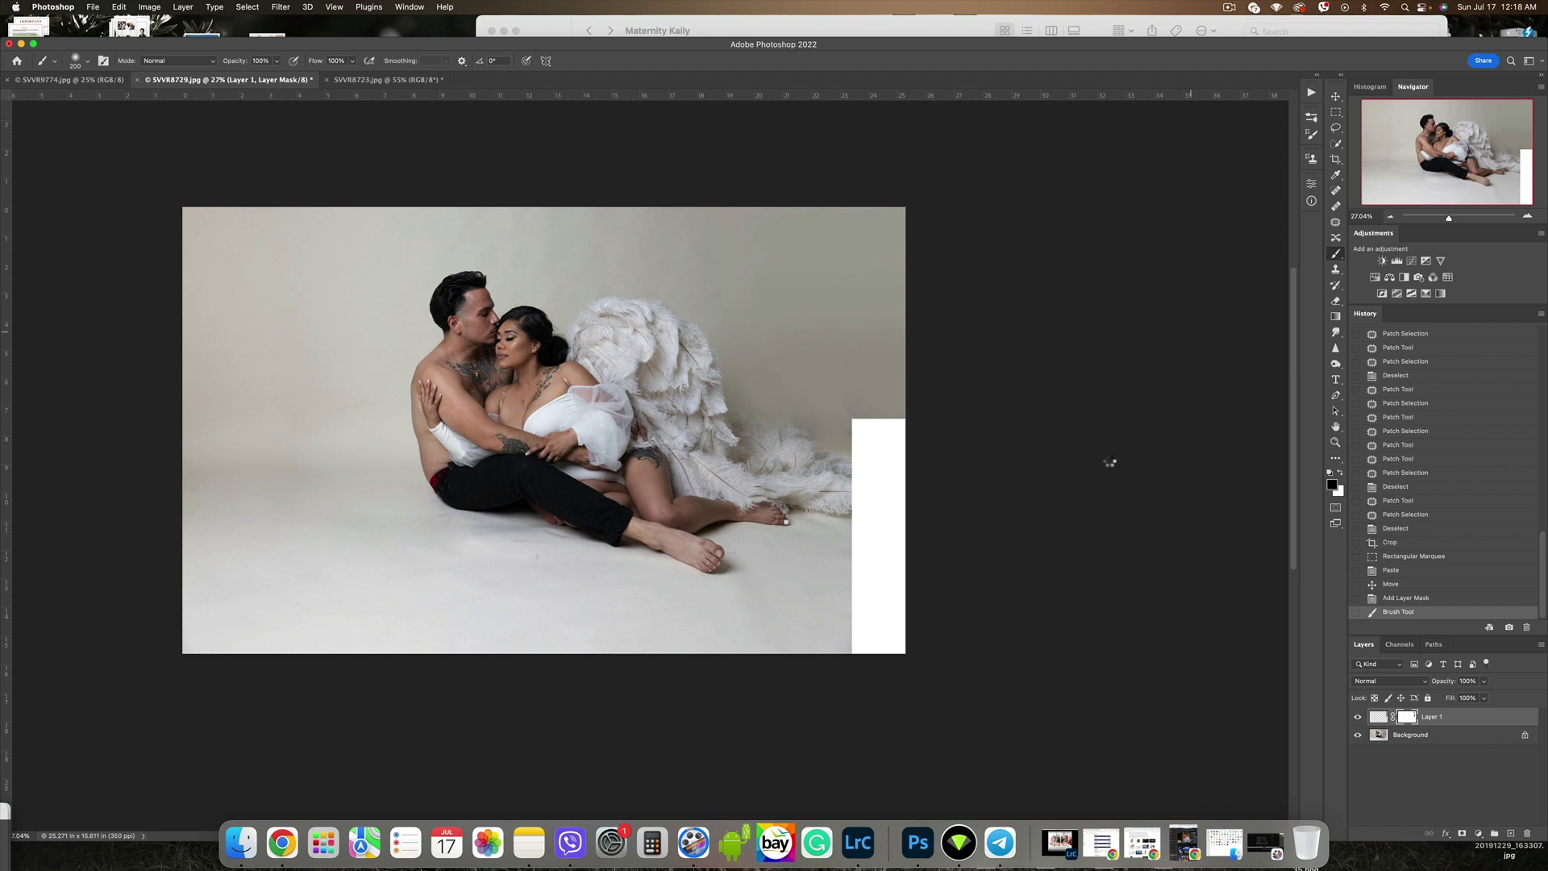
# Flatten the image and revert it to the state right after the canvas-extending crop.
pyautogui.press('super+shift+e')
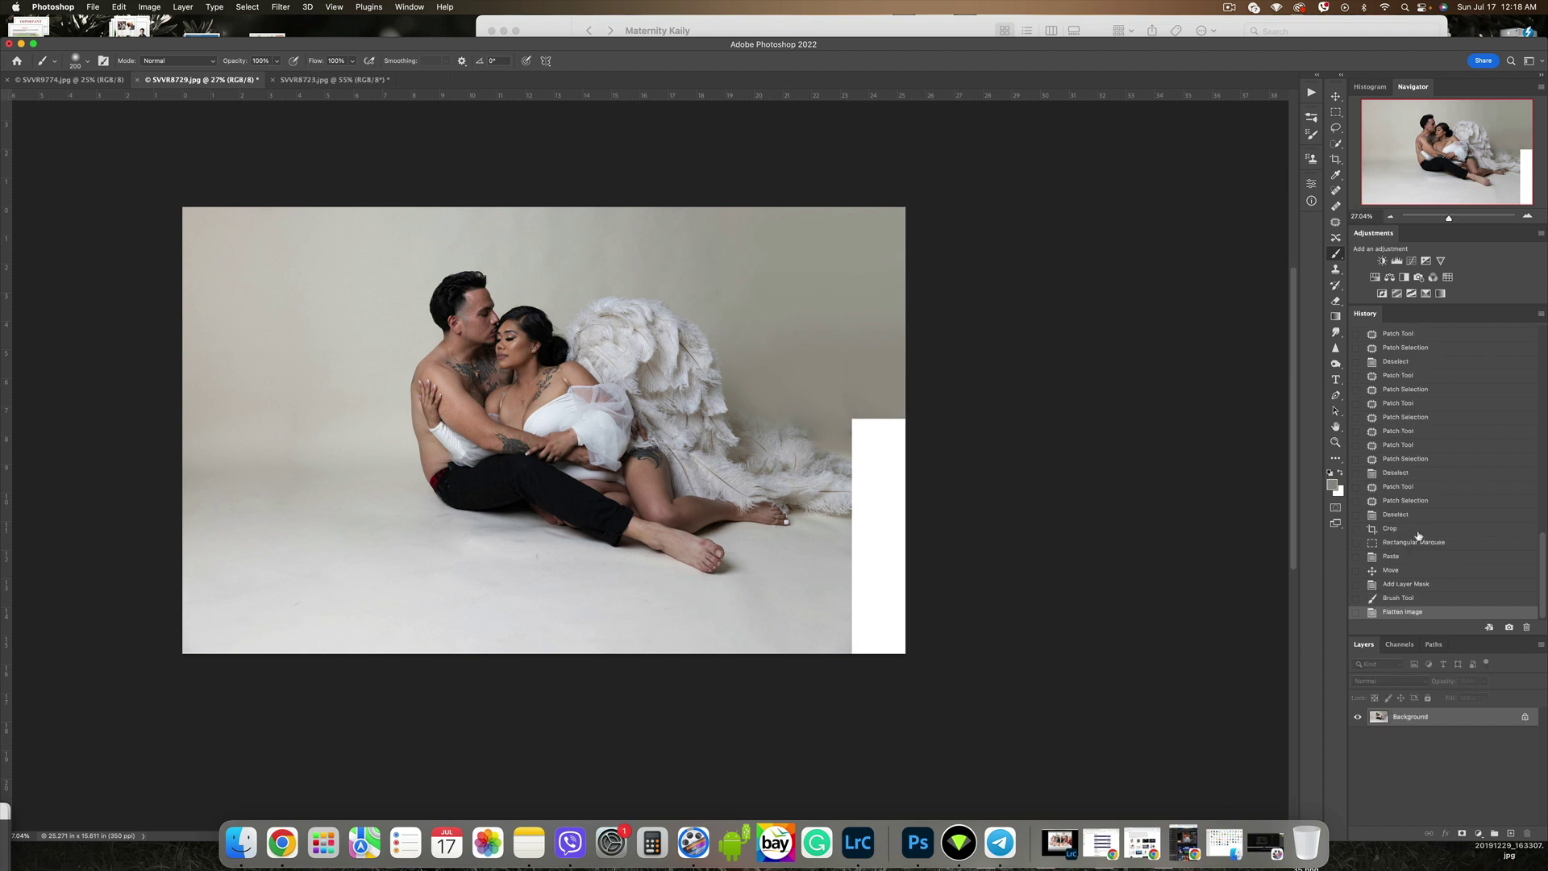
pyautogui.click(1390, 528)
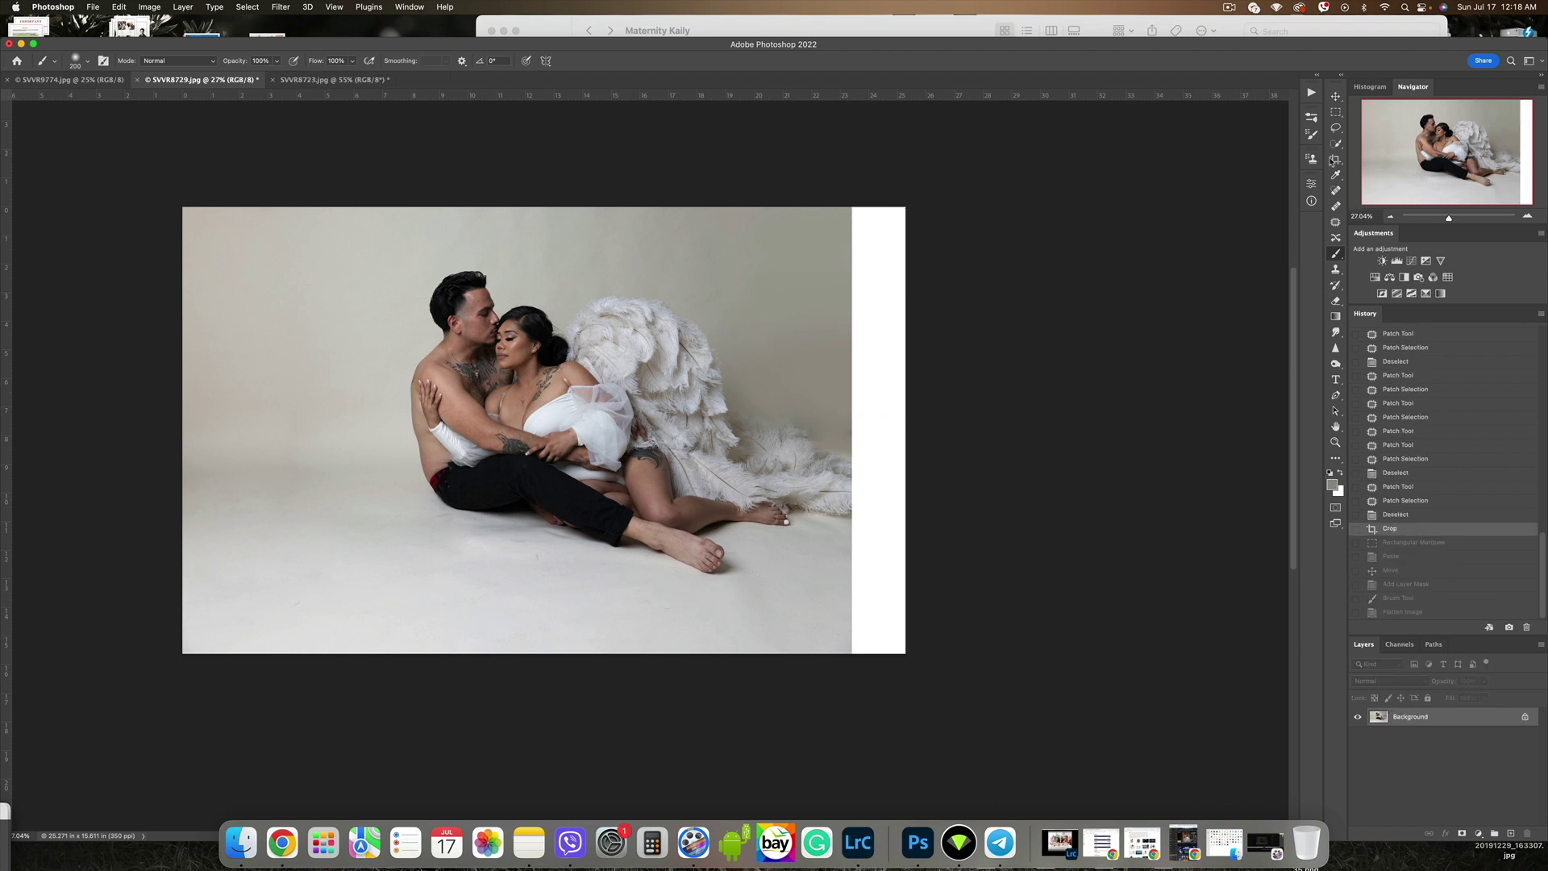
# Select a narrow full-height strip of the photo beside the white area and copy it onto a new layer.
pyautogui.click(1336, 113)
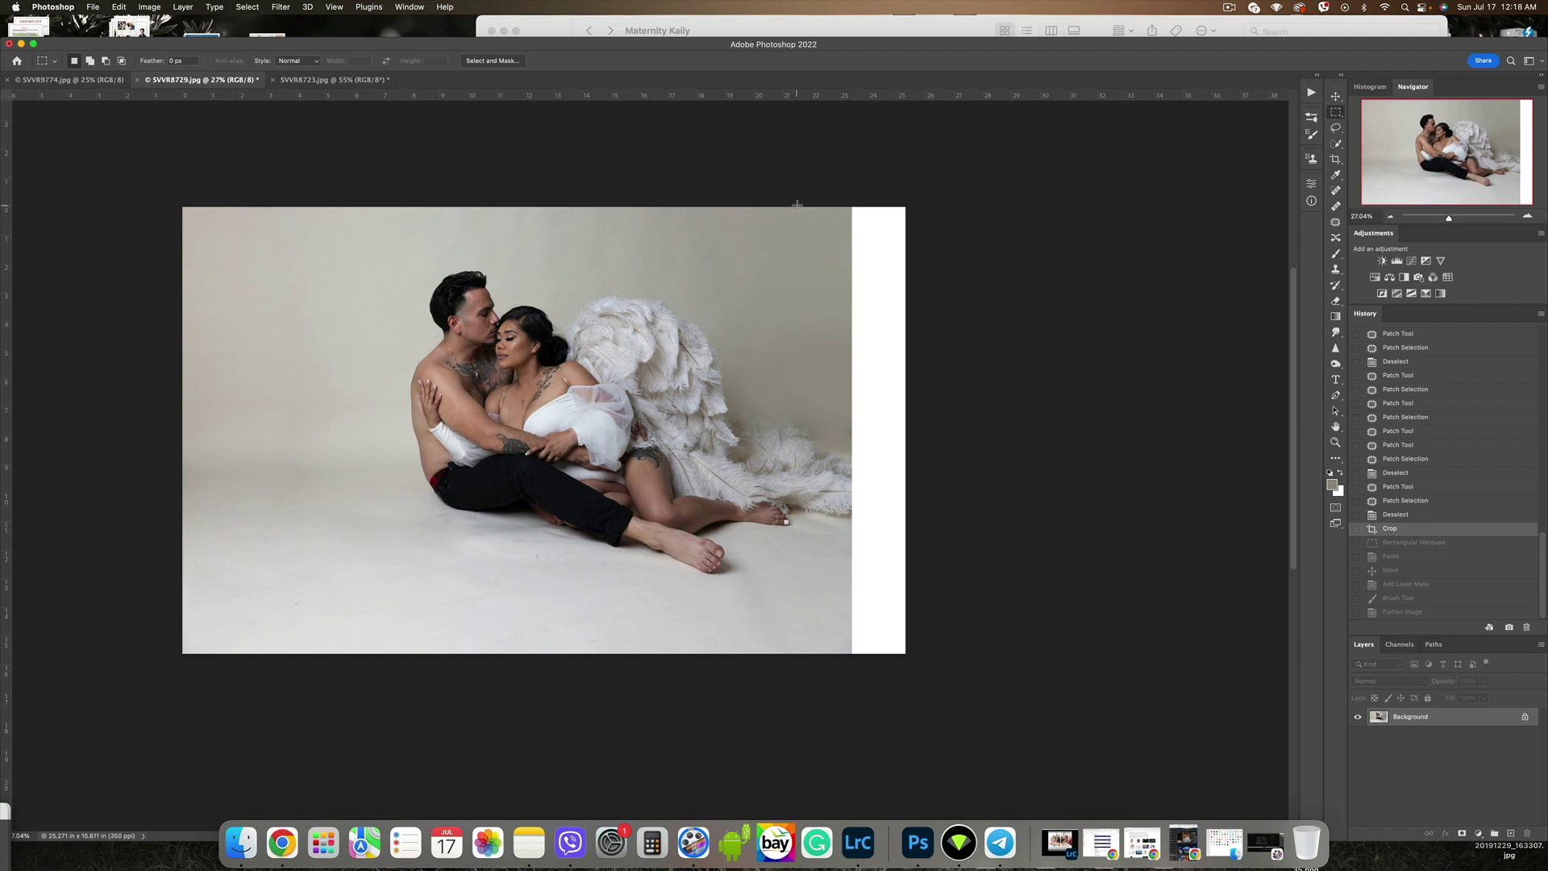
pyautogui.moveTo(797, 206); pyautogui.dragTo(846, 666)
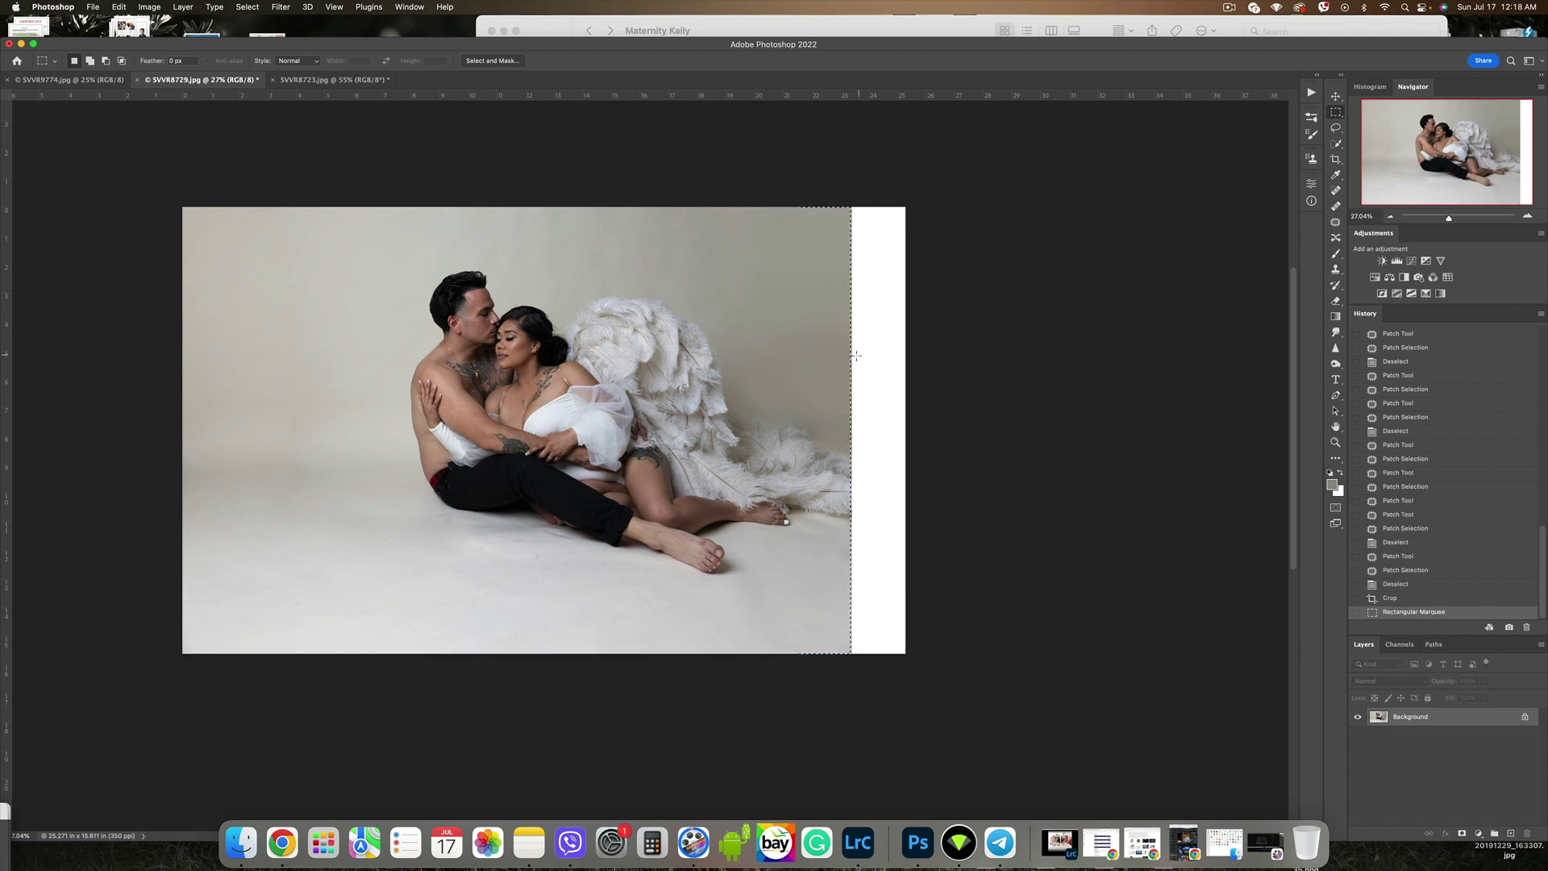
pyautogui.moveTo(798, 206); pyautogui.dragTo(849, 654)
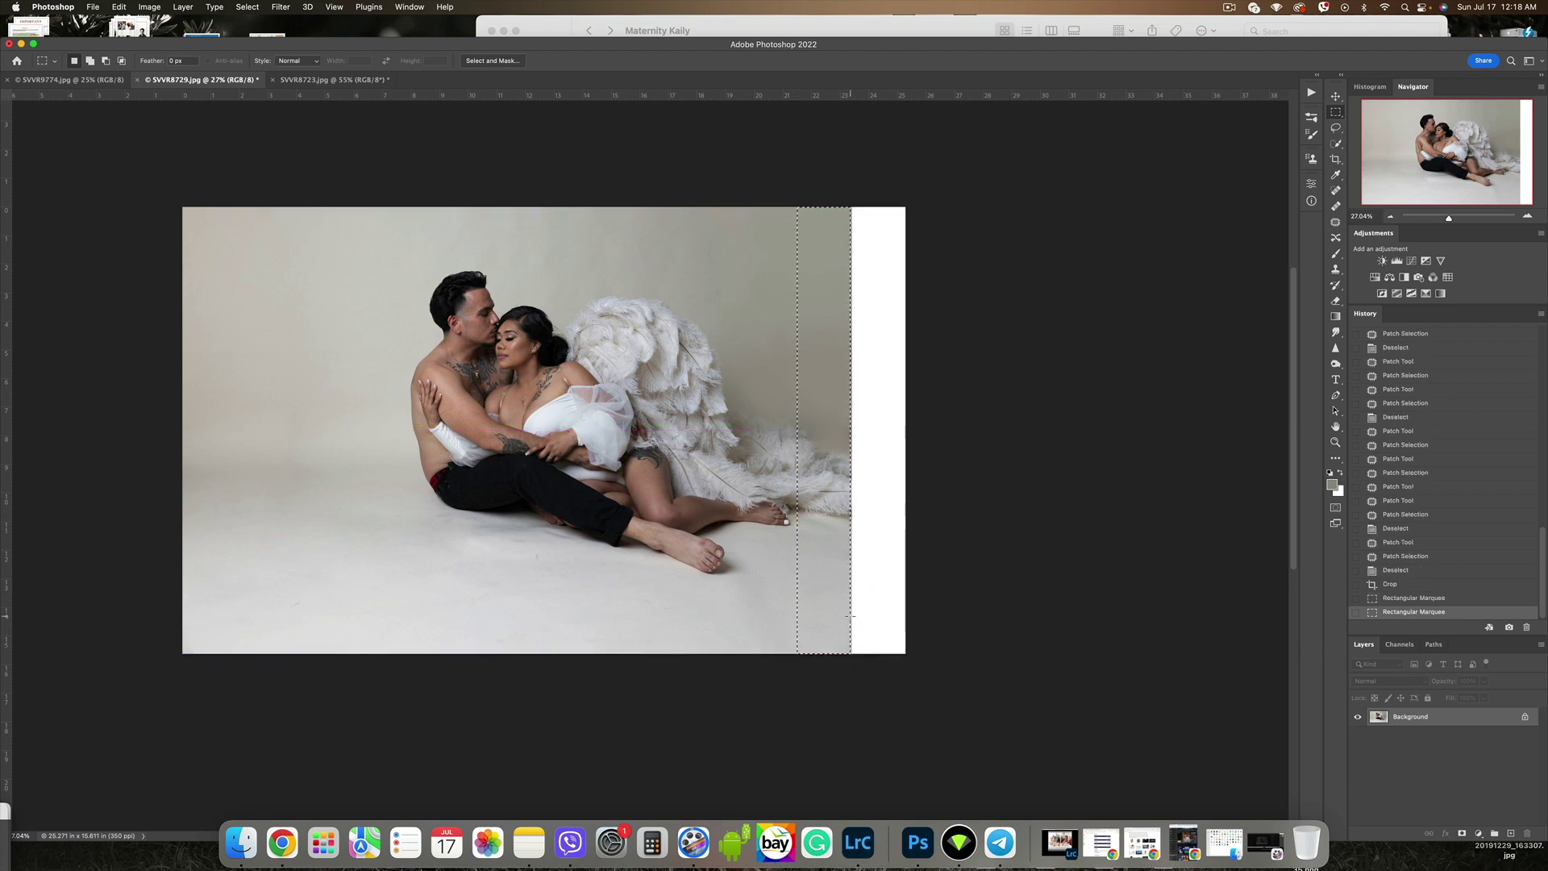
pyautogui.press('super+c')
pyautogui.press('super+v')
pyautogui.press('v')
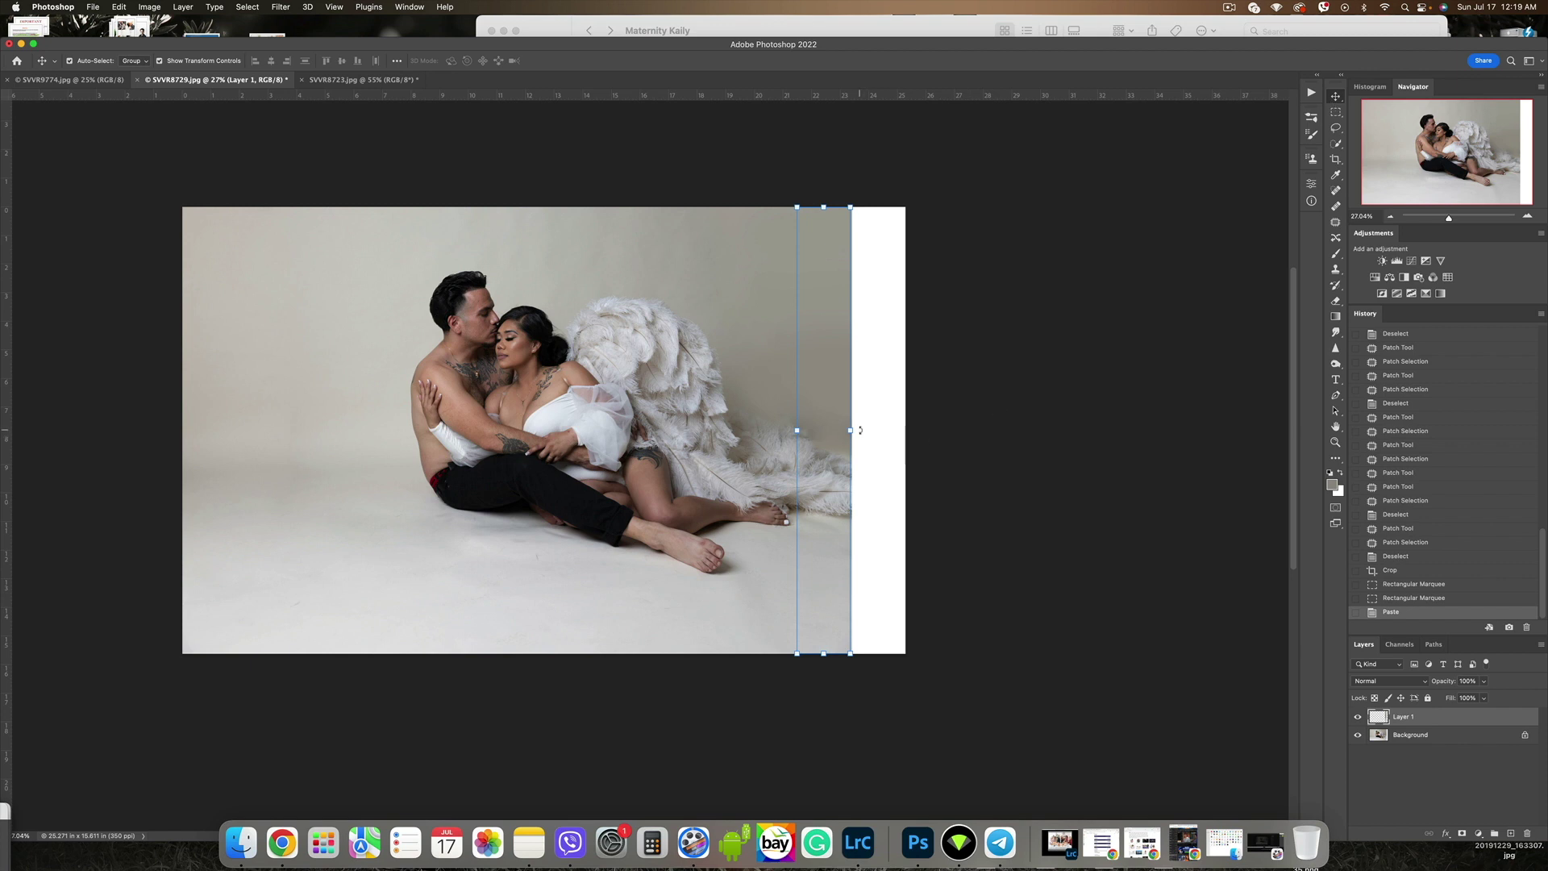
# Stretch the copied strip horizontally to the canvas's right edge so it covers the white area.
pyautogui.moveTo(850, 430); pyautogui.dragTo(905, 434)
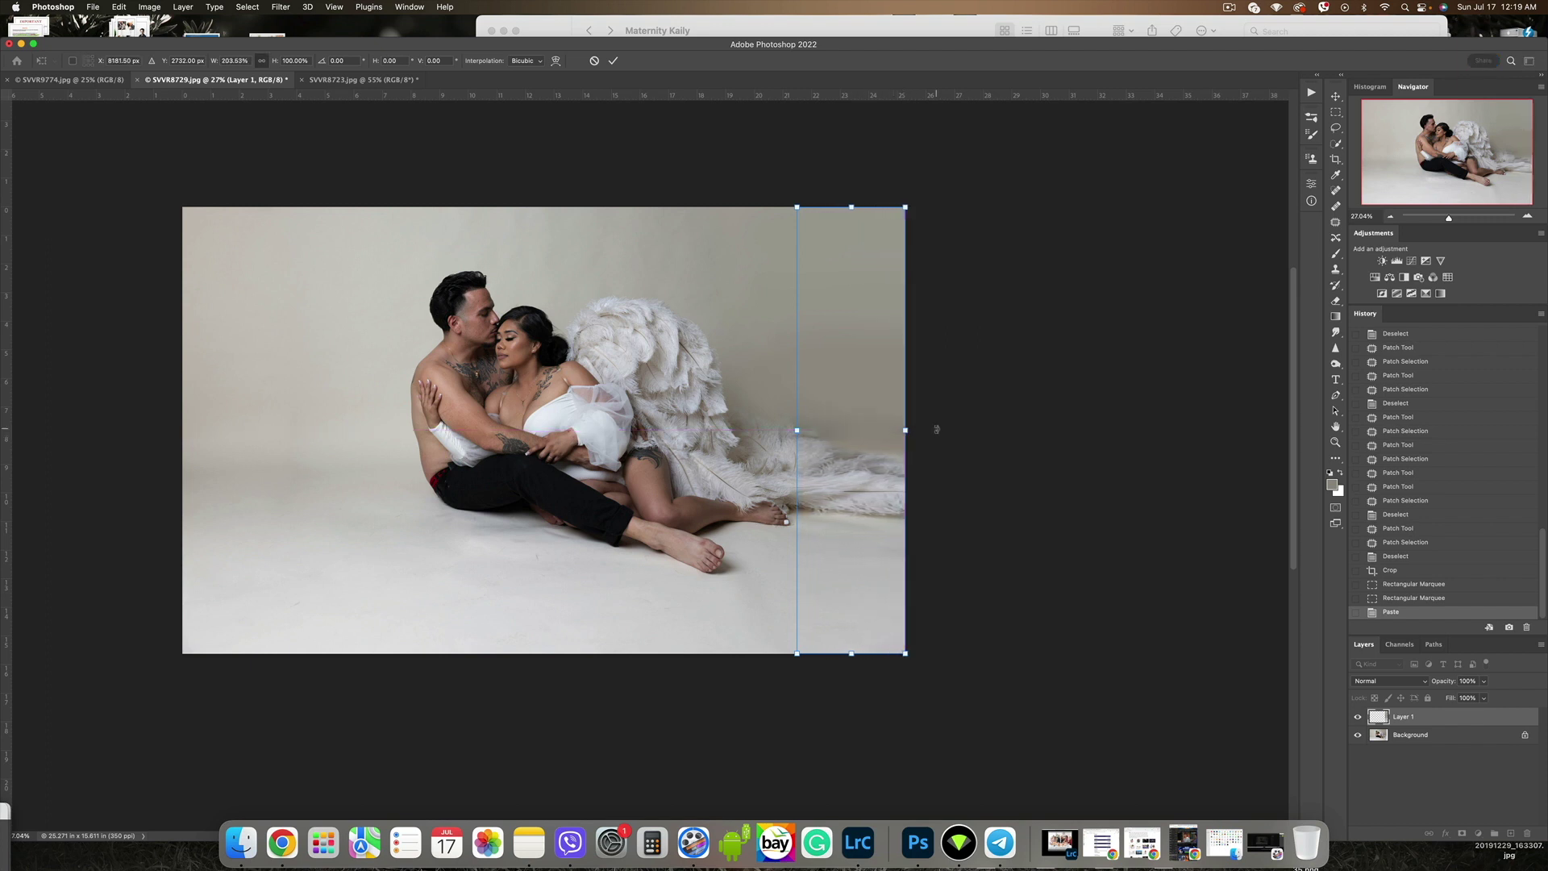
pyautogui.click(614, 61)
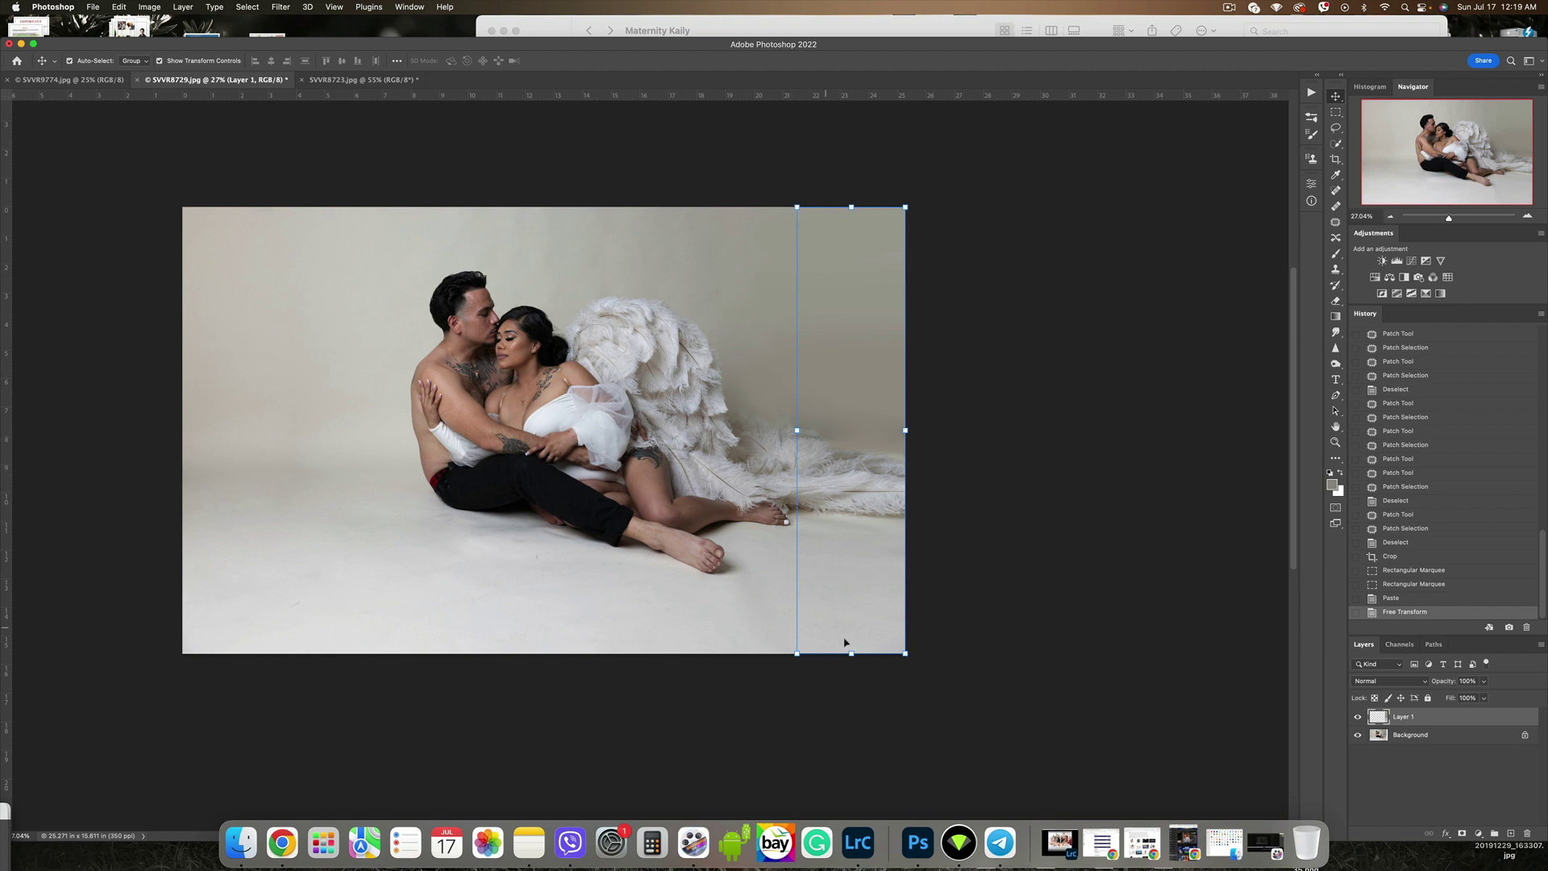
pyautogui.click(1092, 578)
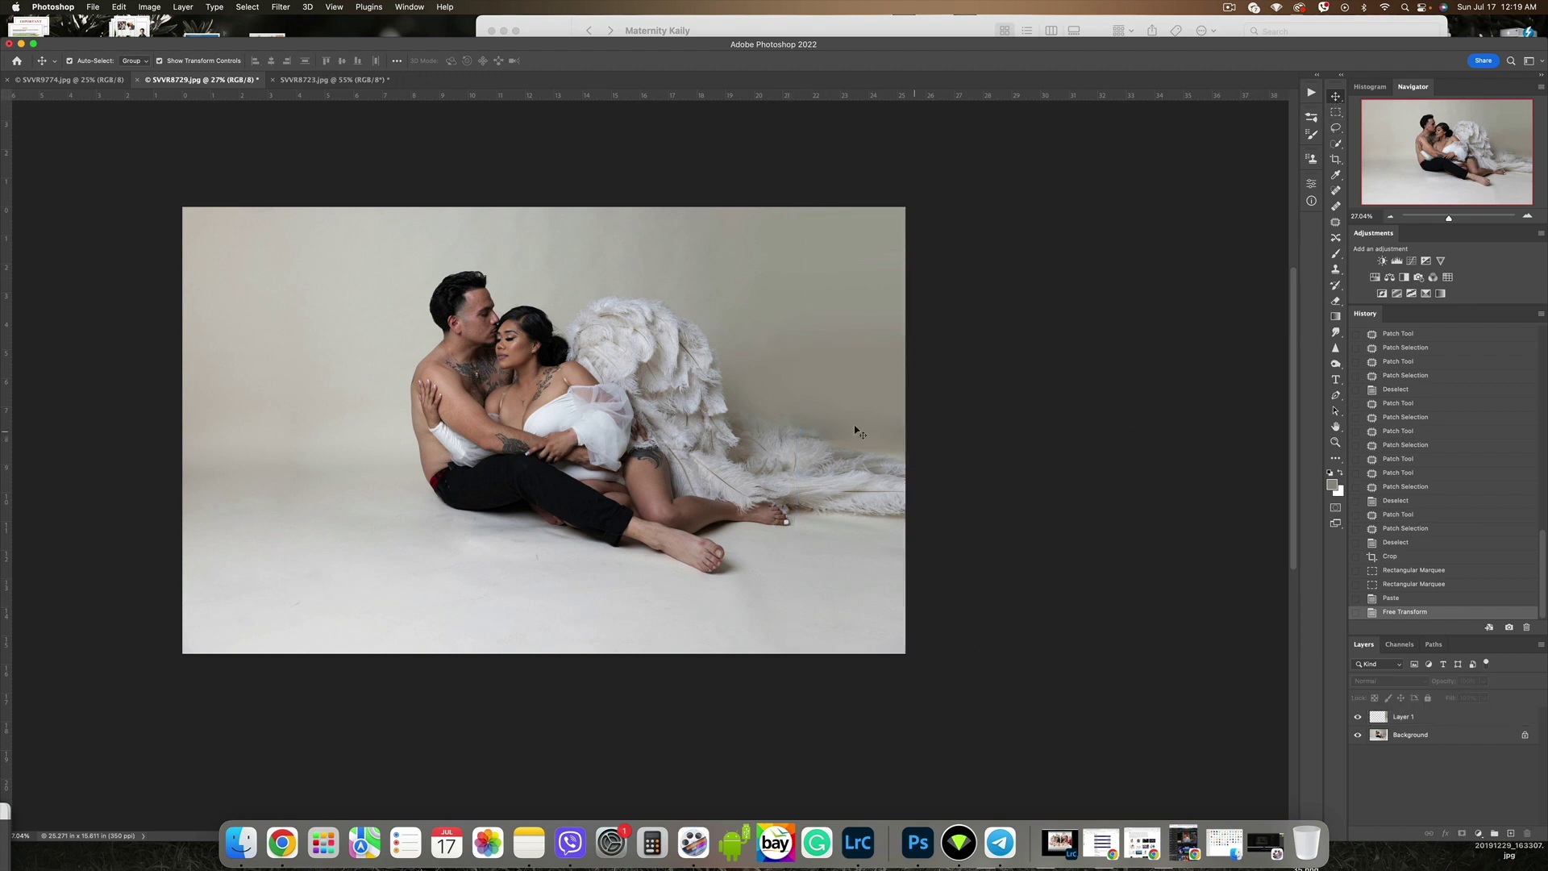
# Compare the stretched extension with the cropped state by reverting to the crop and reapplying the edits.
pyautogui.click(1396, 558)
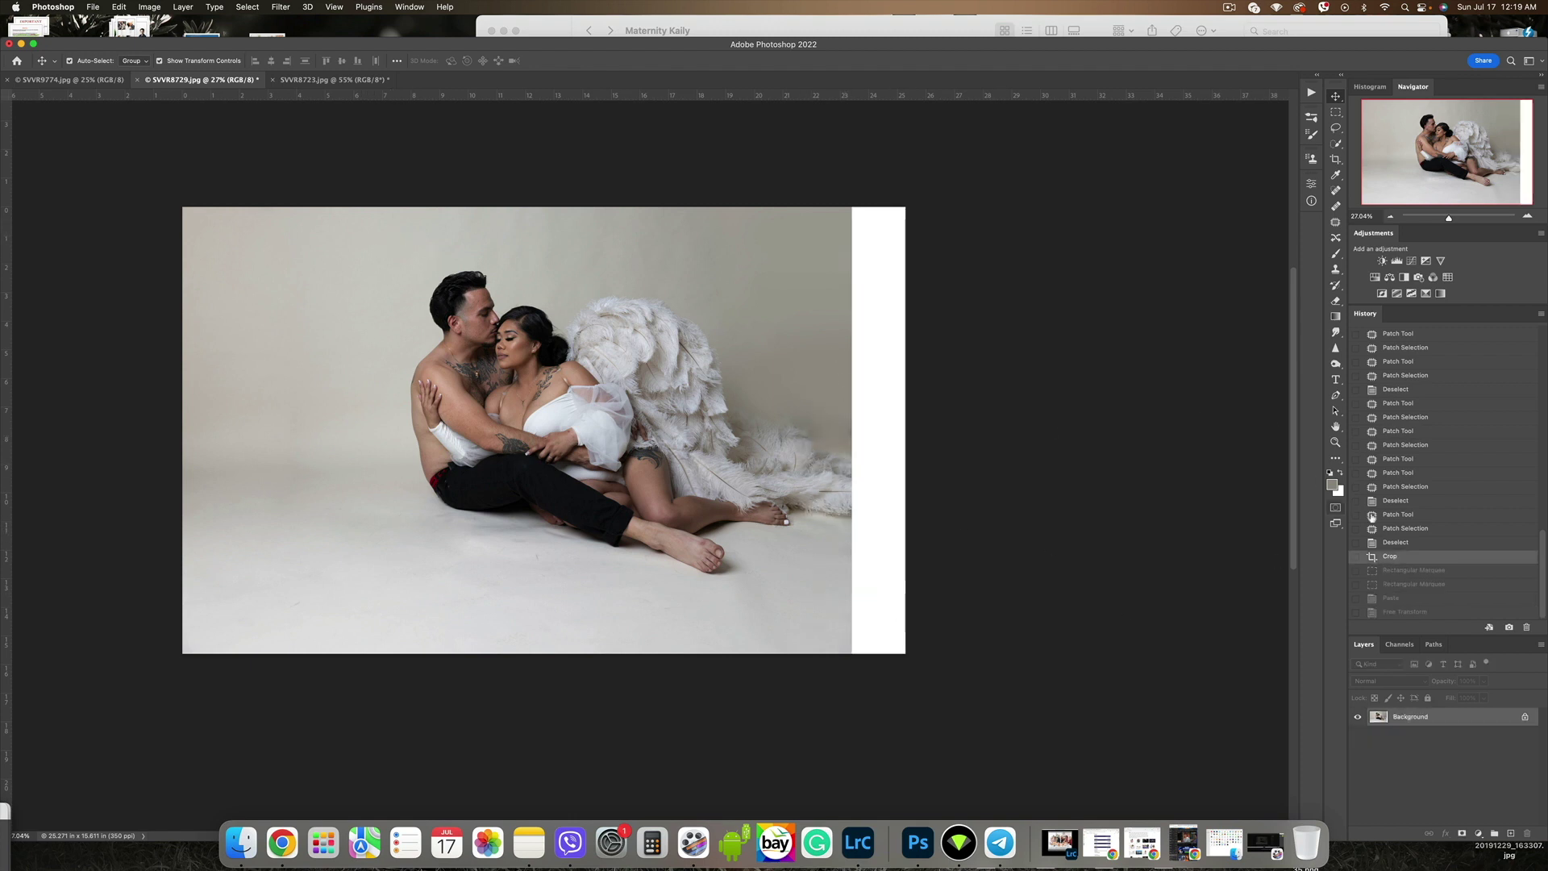
pyautogui.press('super+shift+z')
pyautogui.press('super+shift+z')
pyautogui.press('super+shift+z')
pyautogui.press('super+shift+z')
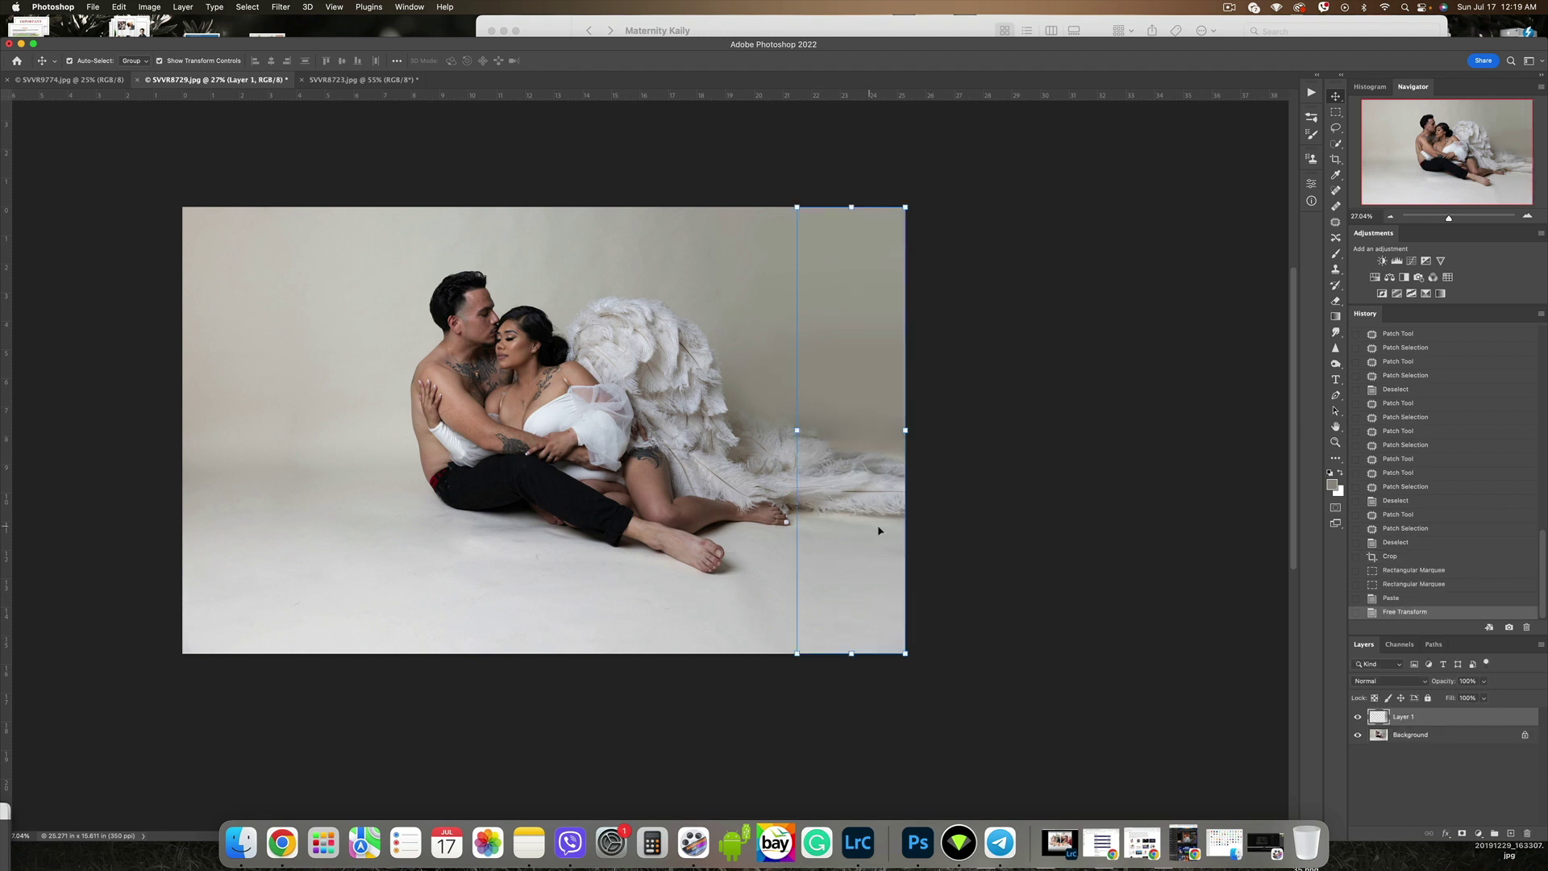
# Lasso the feather tip and surrounding floor in SVVR8723.jpg and bring the piece into SVVR8729.jpg.
pyautogui.click(363, 79)
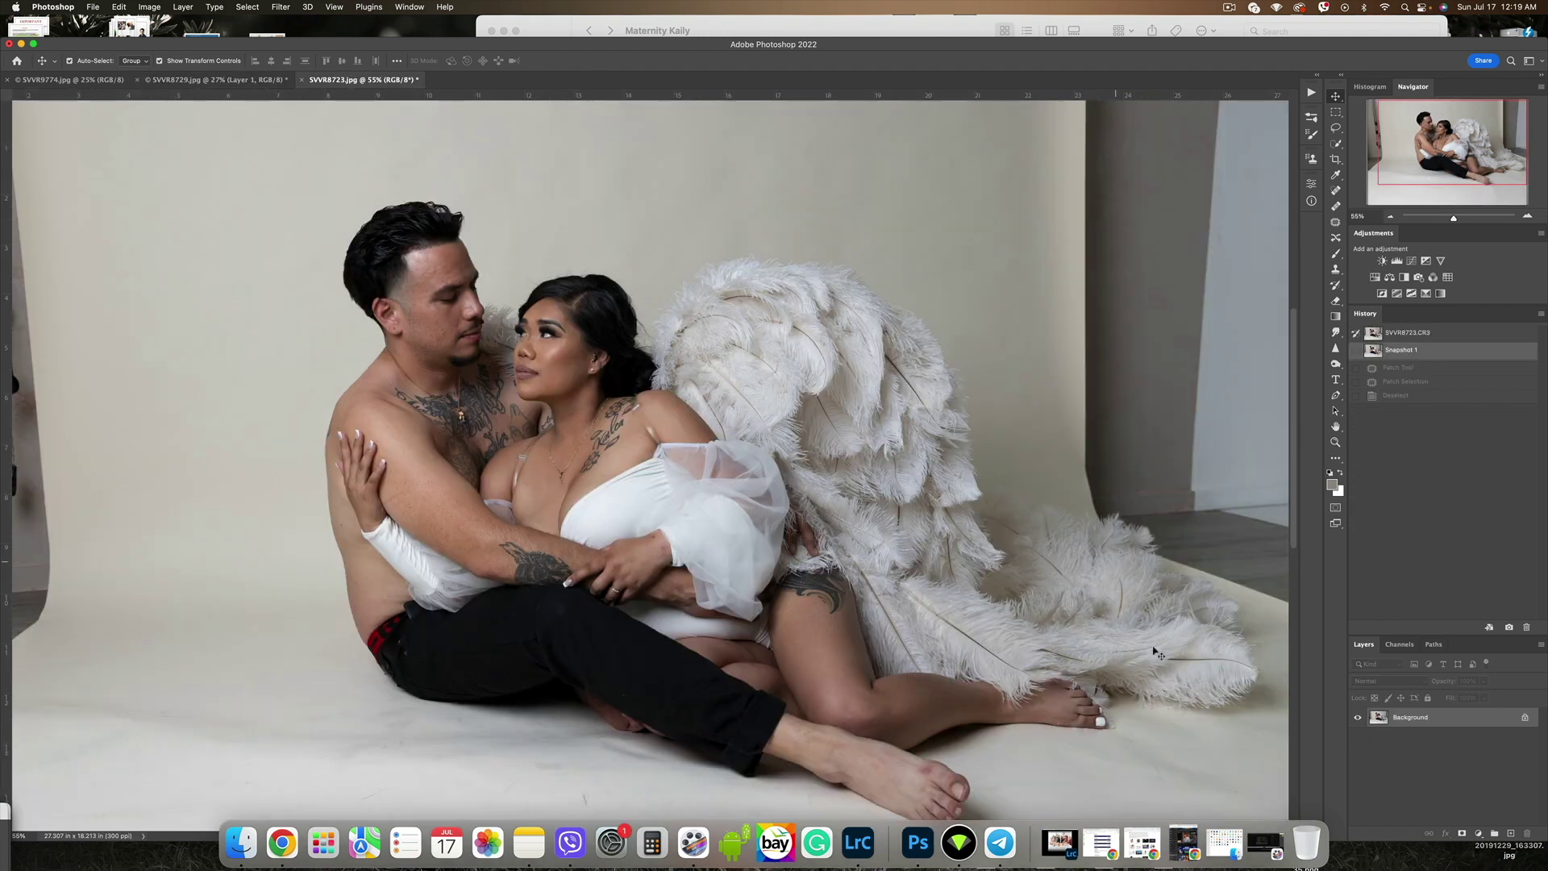
pyautogui.moveTo(1226, 599); pyautogui.dragTo(858, 406)
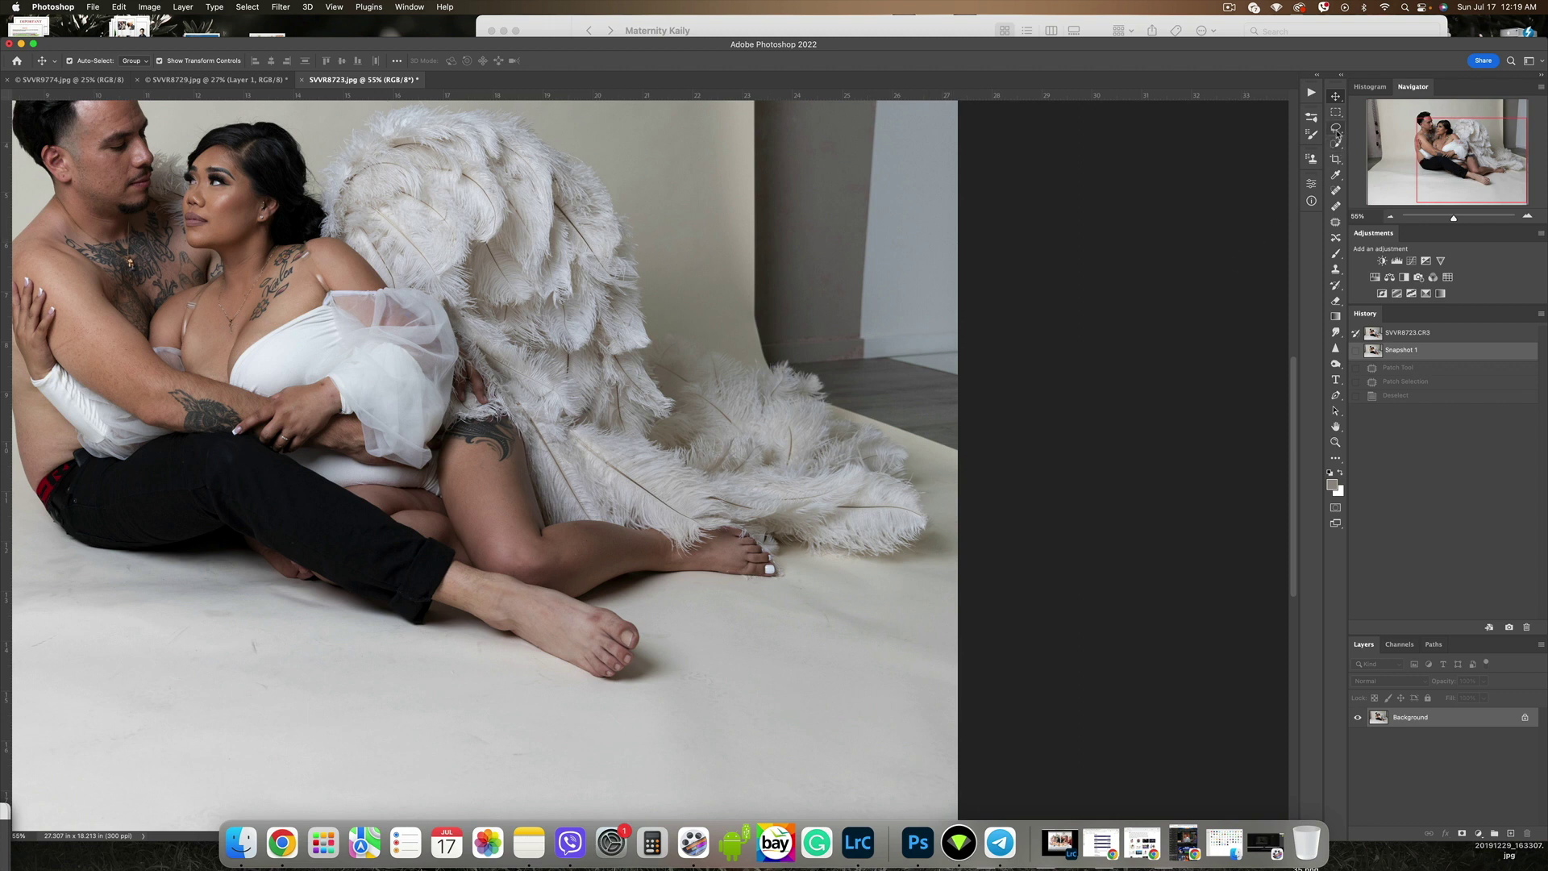
pyautogui.click(1336, 127)
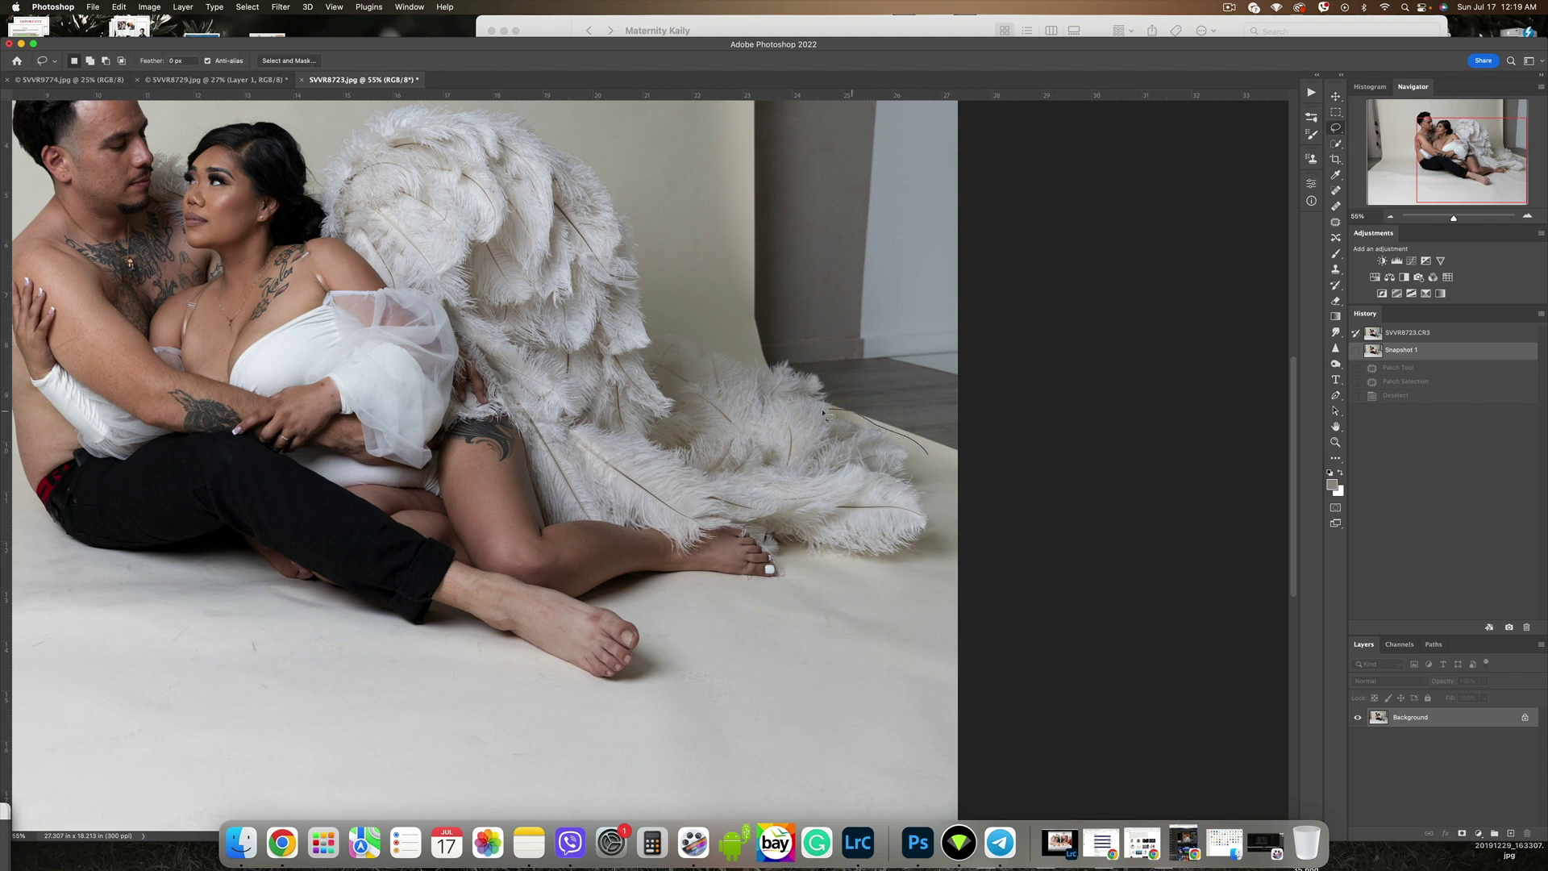
pyautogui.moveTo(797, 554)
pyautogui.mouseDown()
pyautogui.moveTo(828, 627)
pyautogui.moveTo(918, 641)
pyautogui.moveTo(958, 607)
pyautogui.moveTo(972, 515)
pyautogui.mouseUp()
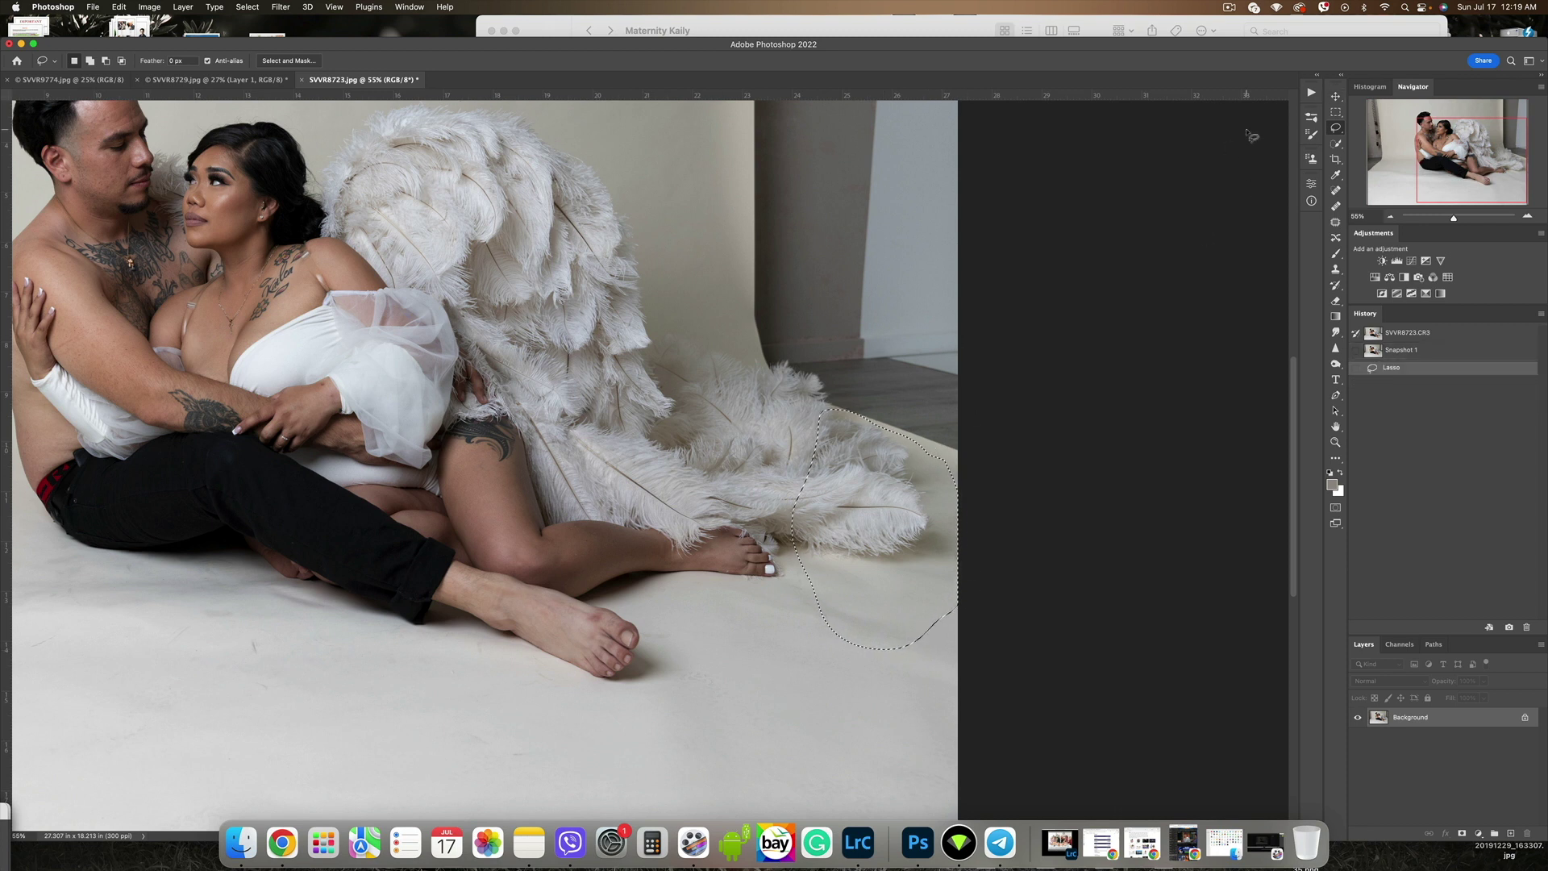
pyautogui.click(1336, 95)
pyautogui.moveTo(899, 418); pyautogui.dragTo(519, 124)
pyautogui.click(256, 80)
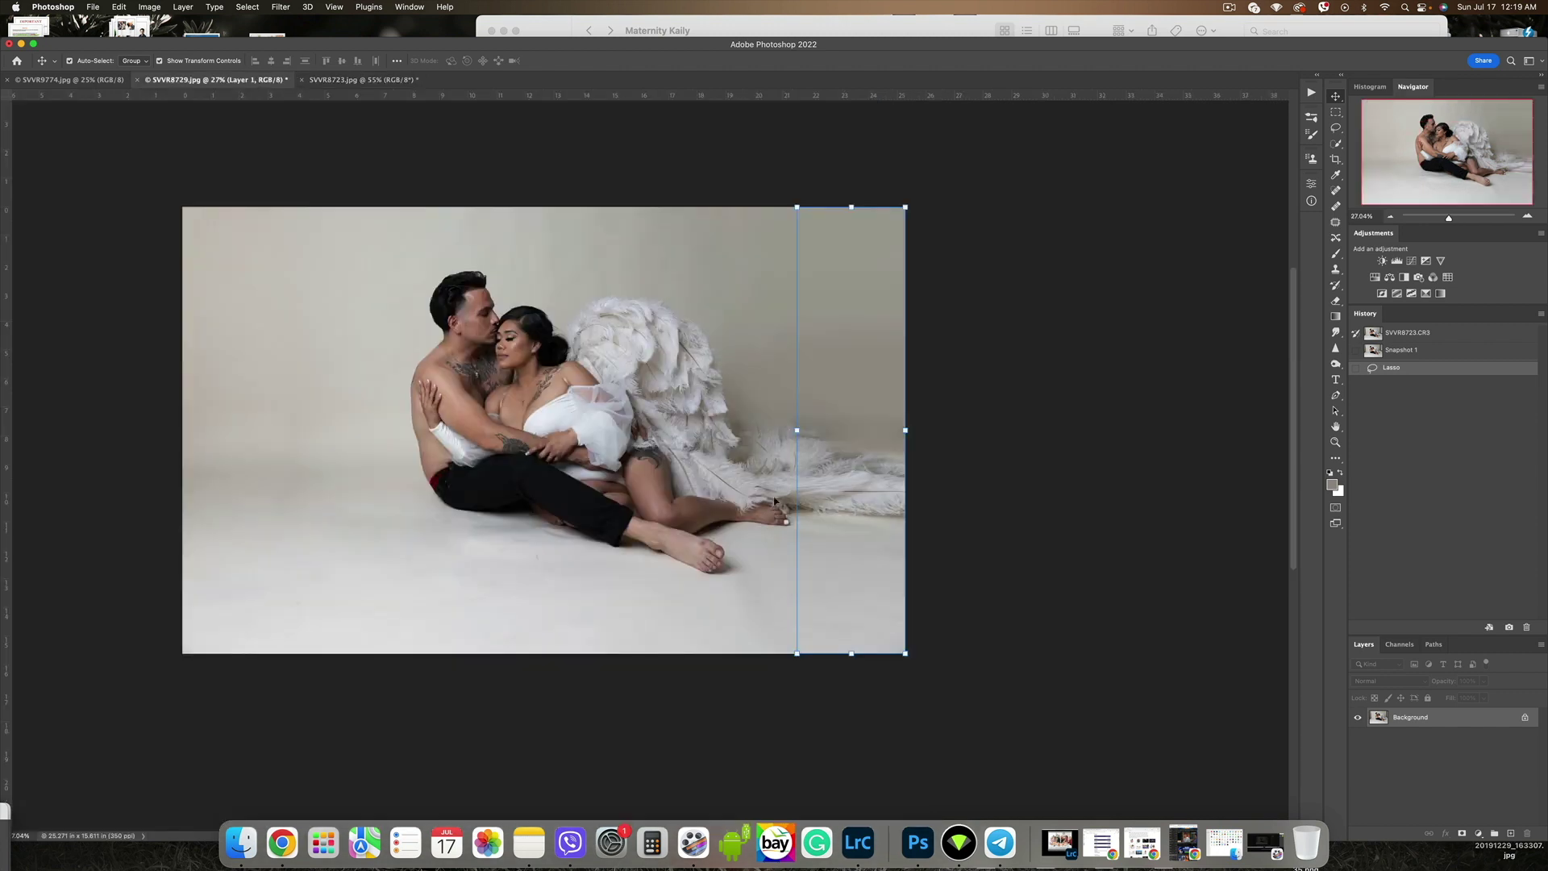
# Align the pasted feather tip over the stretched feathers using a reduced layer opacity, and restore the opacity to 100%.
pyautogui.moveTo(851, 489); pyautogui.dragTo(889, 518)
pyautogui.scroll(5, 860, 487)
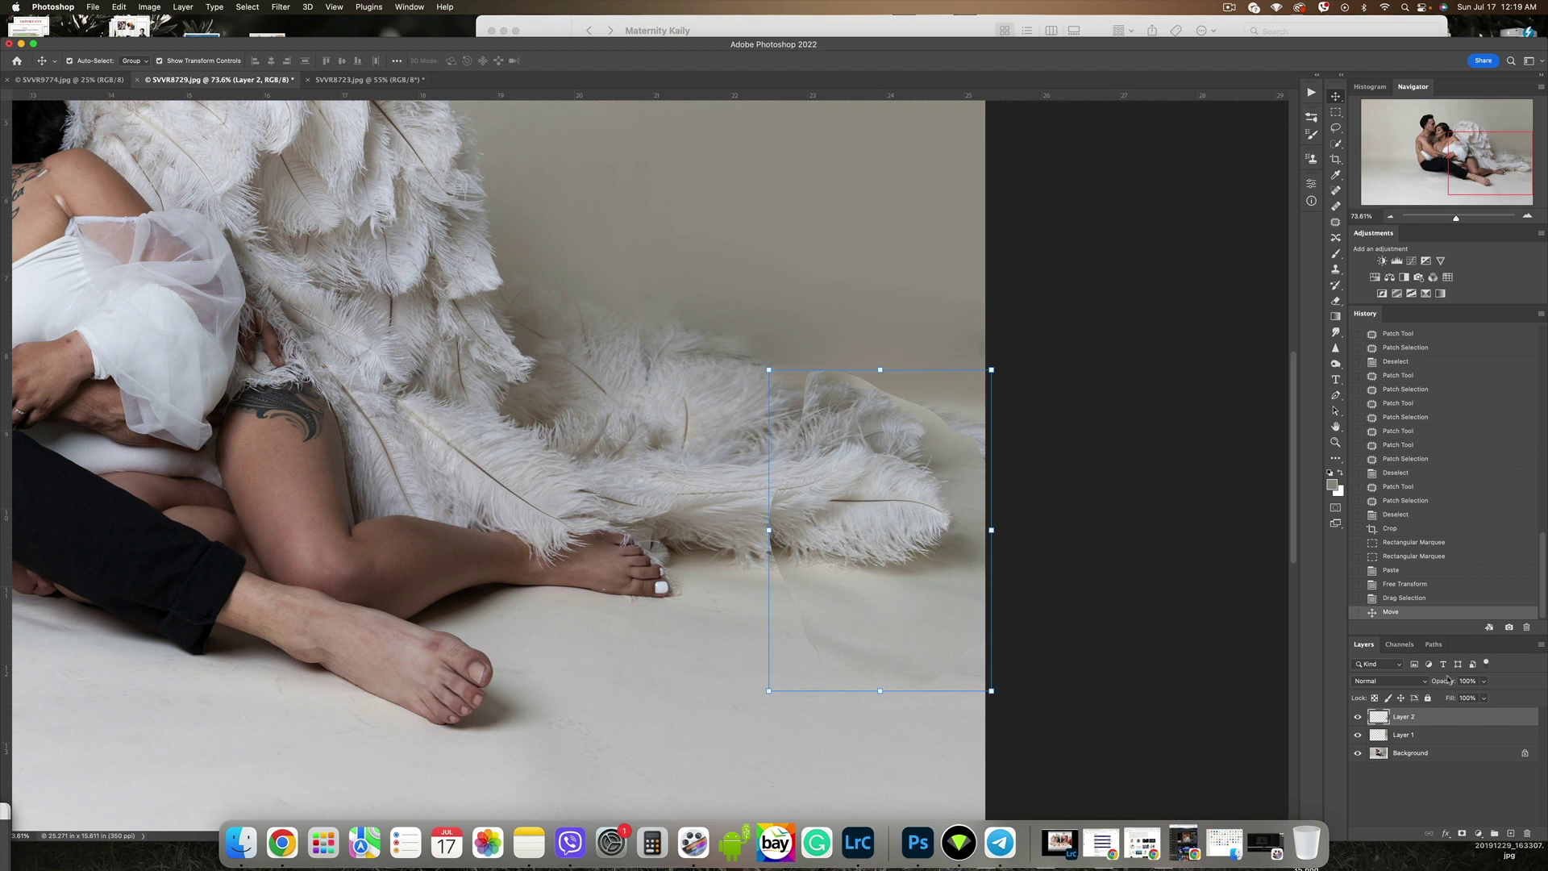
pyautogui.moveTo(1448, 682); pyautogui.dragTo(1418, 683)
pyautogui.moveTo(836, 535); pyautogui.dragTo(826, 540)
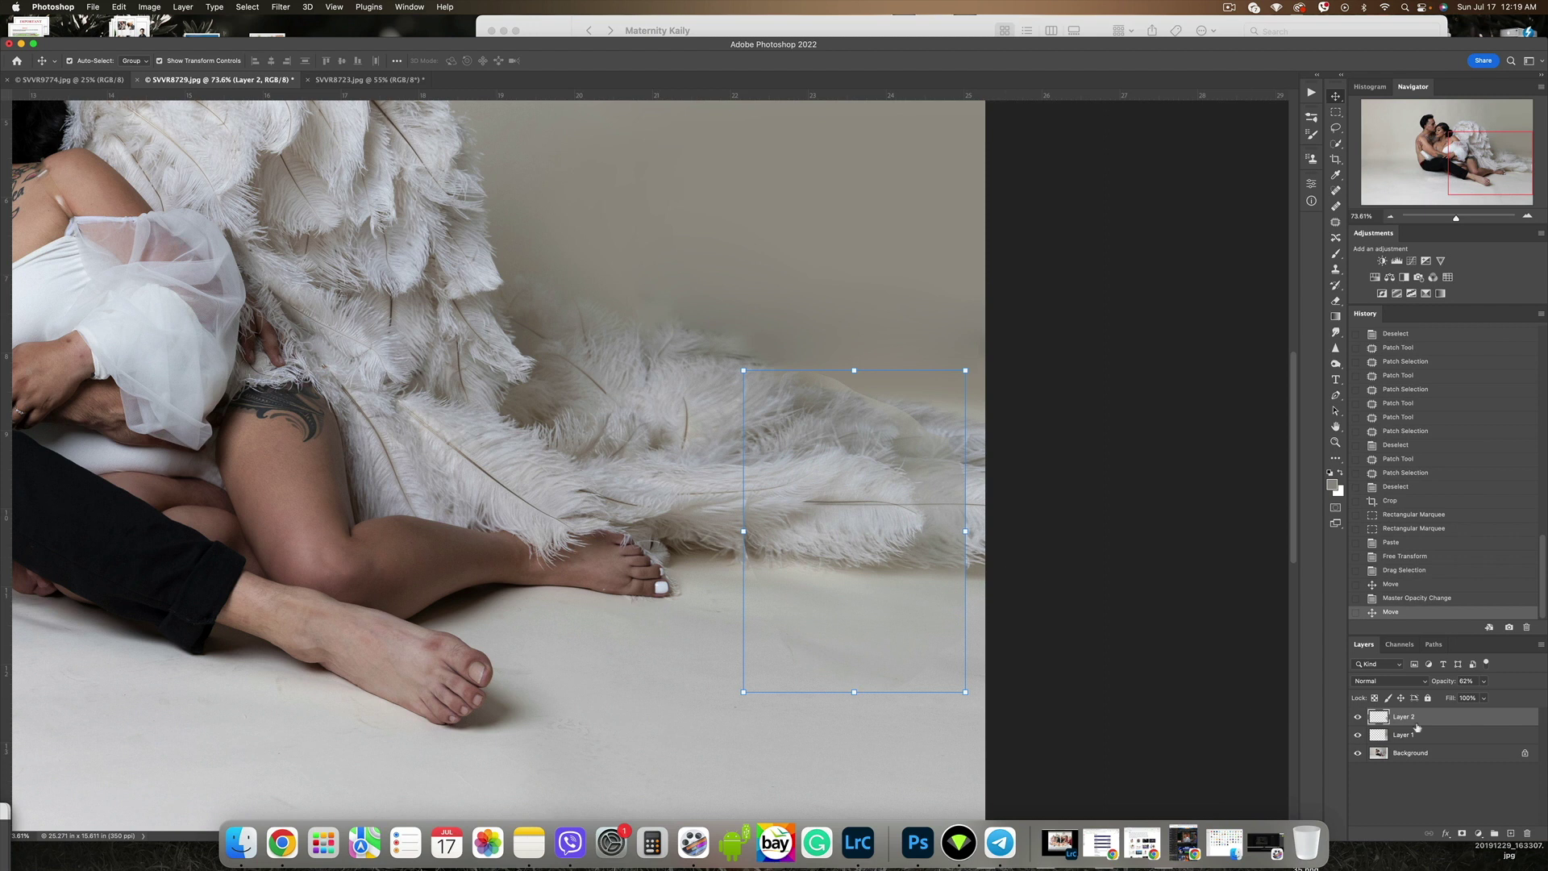
pyautogui.moveTo(1444, 686); pyautogui.dragTo(1543, 682)
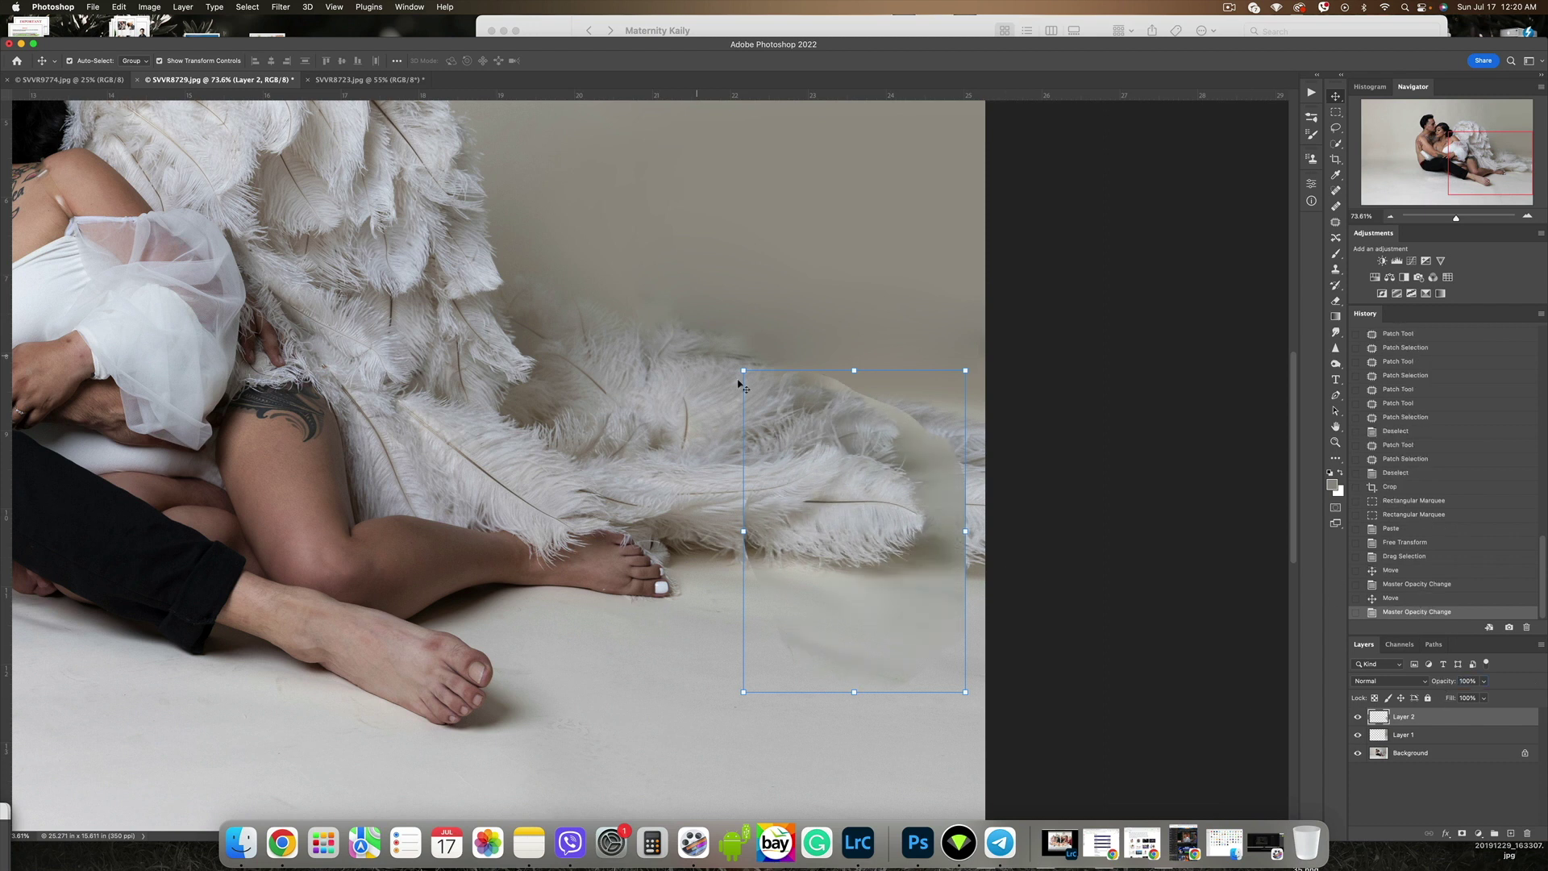
# Mask out the pasted feather piece's hard edges with a black brush and flatten the image.
pyautogui.click(1461, 833)
pyautogui.click(1335, 253)
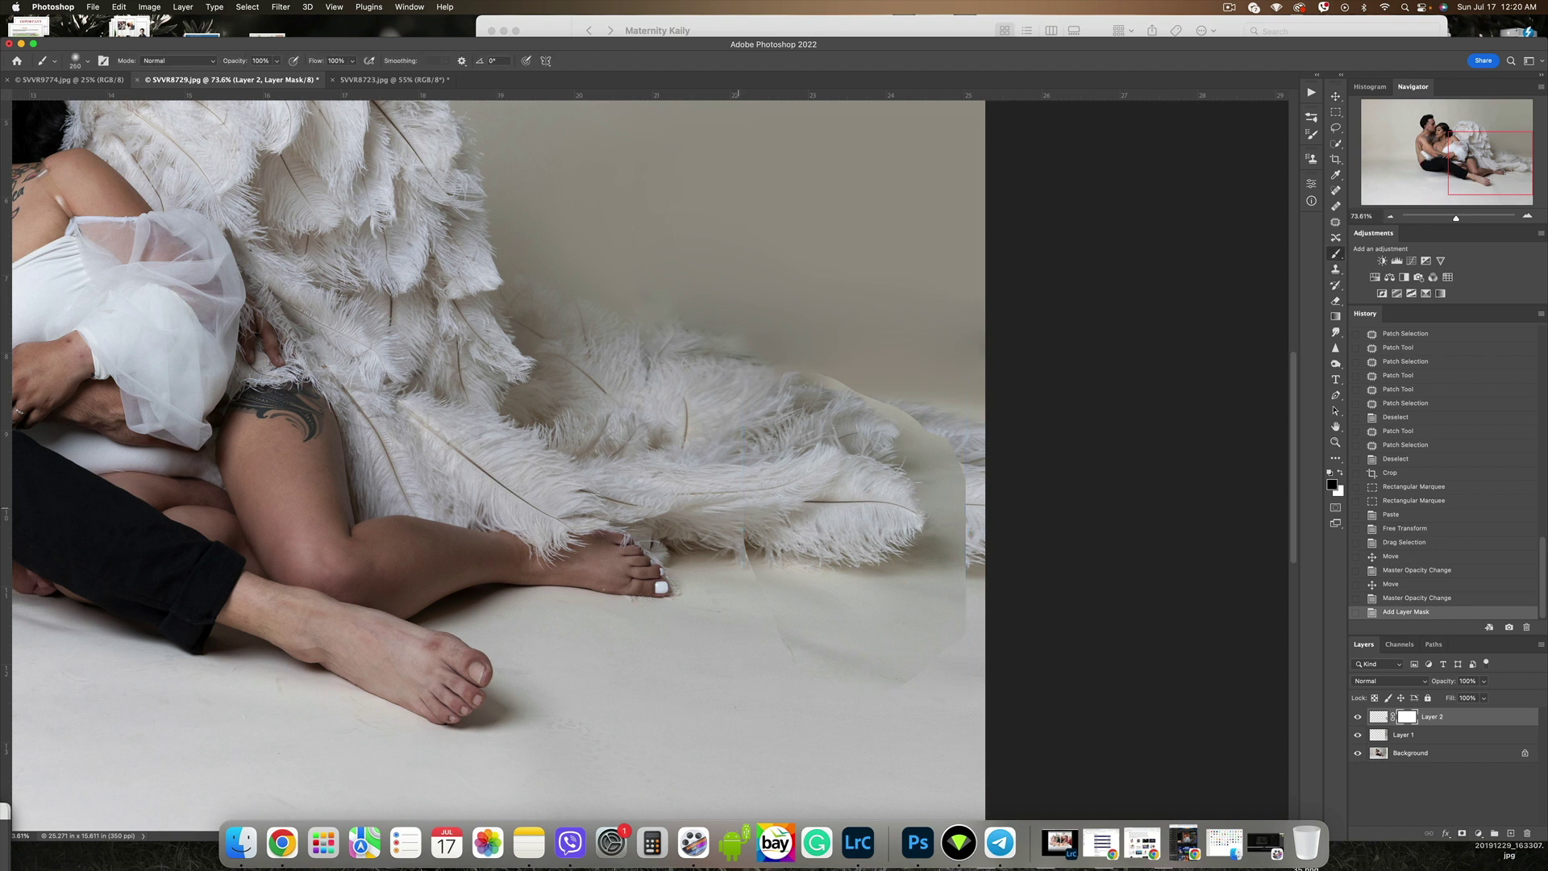
pyautogui.moveTo(739, 508); pyautogui.dragTo(733, 533)
pyautogui.moveTo(792, 622); pyautogui.dragTo(991, 674)
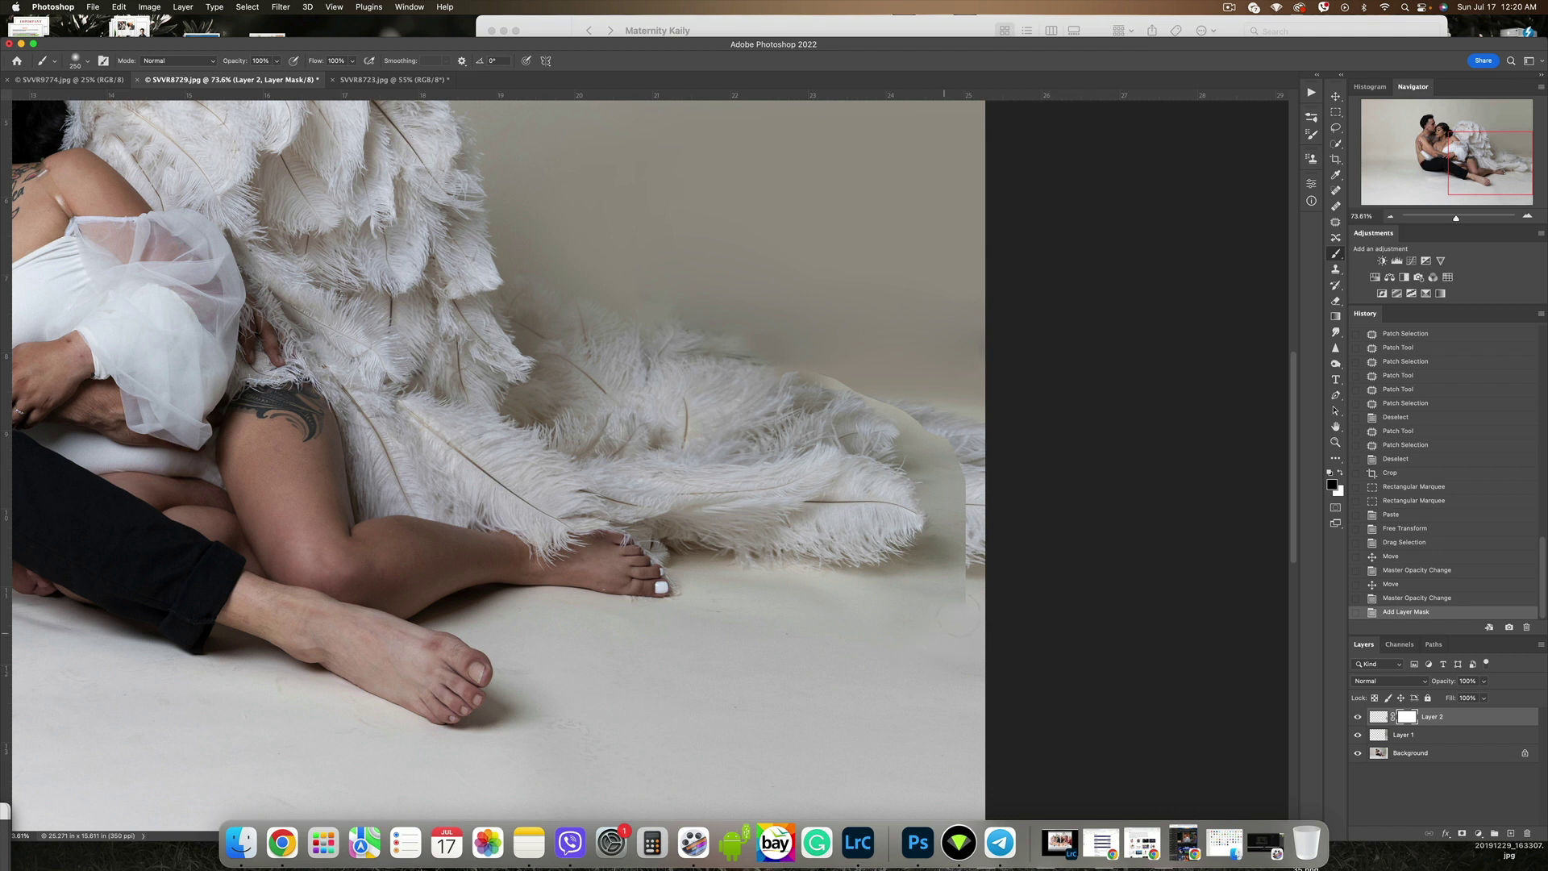
pyautogui.moveTo(947, 596); pyautogui.dragTo(997, 608)
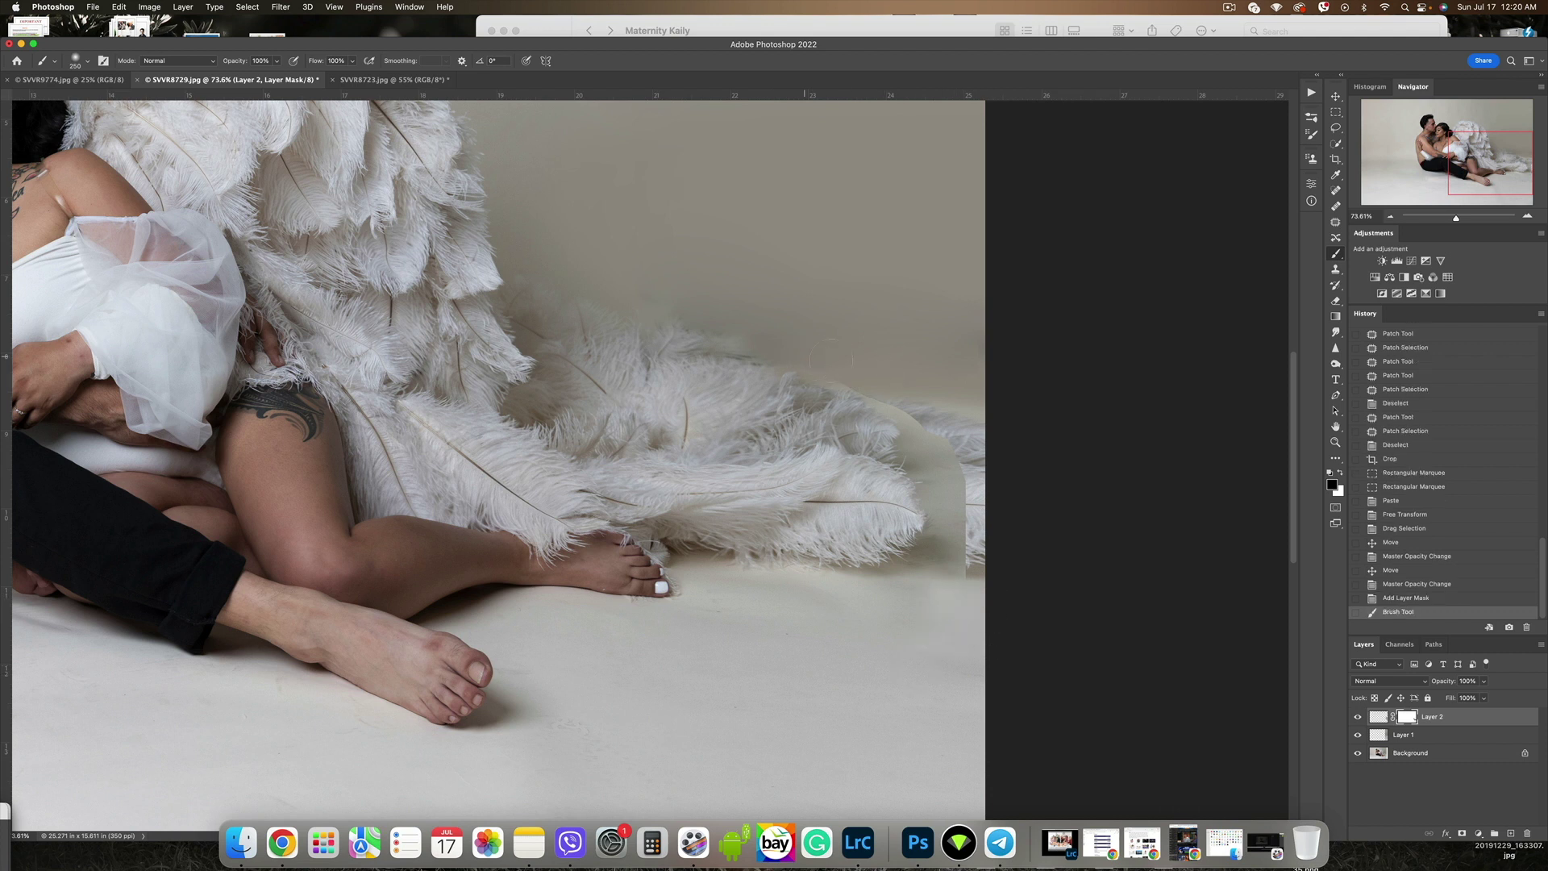
pyautogui.moveTo(831, 332); pyautogui.dragTo(923, 340)
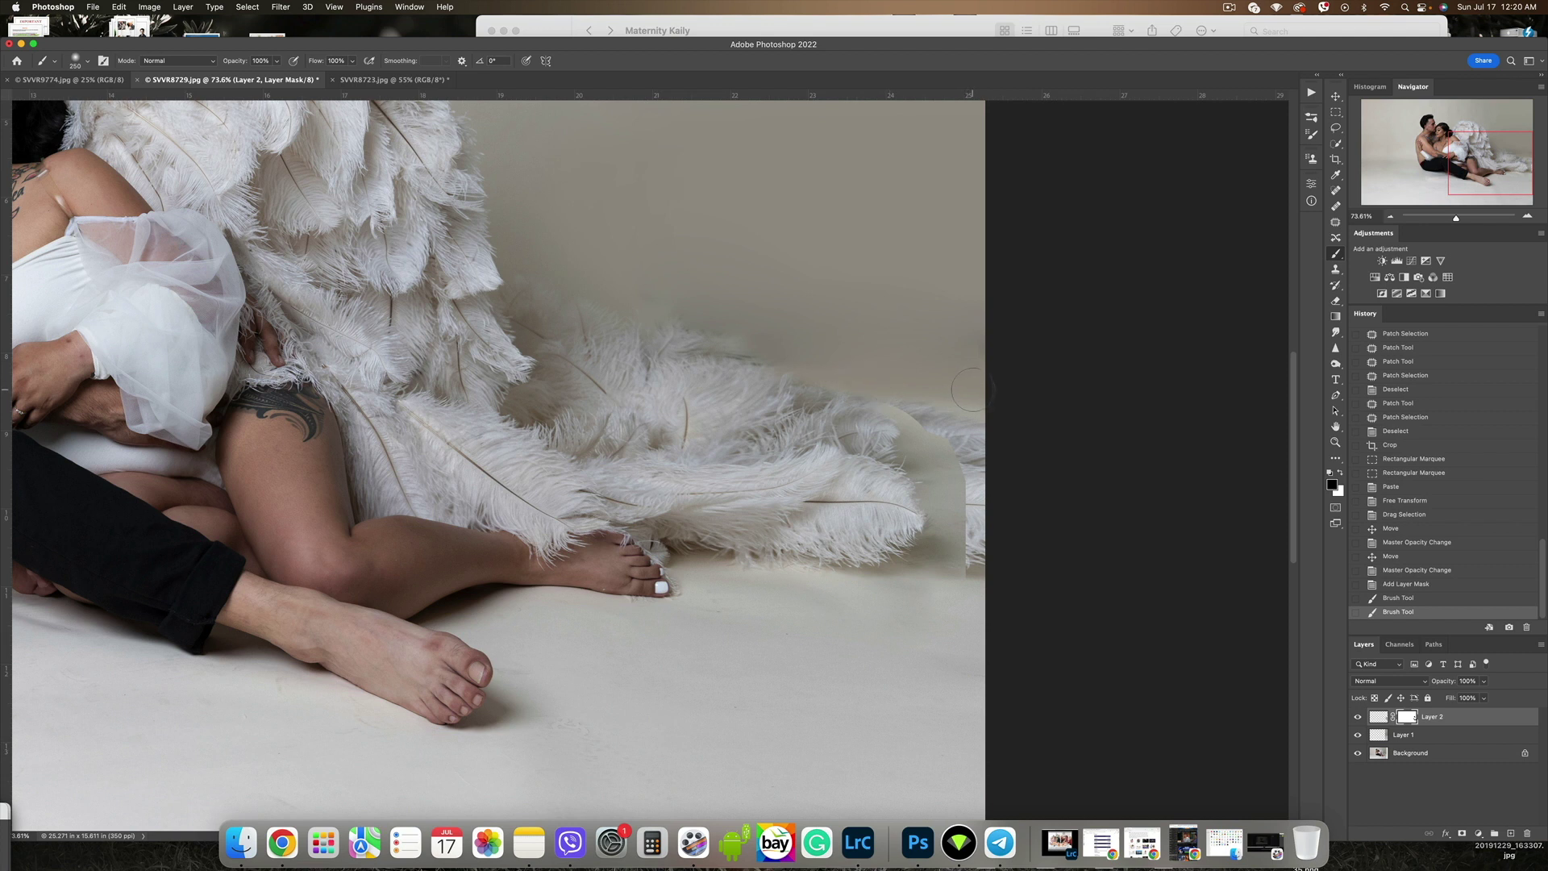
pyautogui.press('super+shift+f')
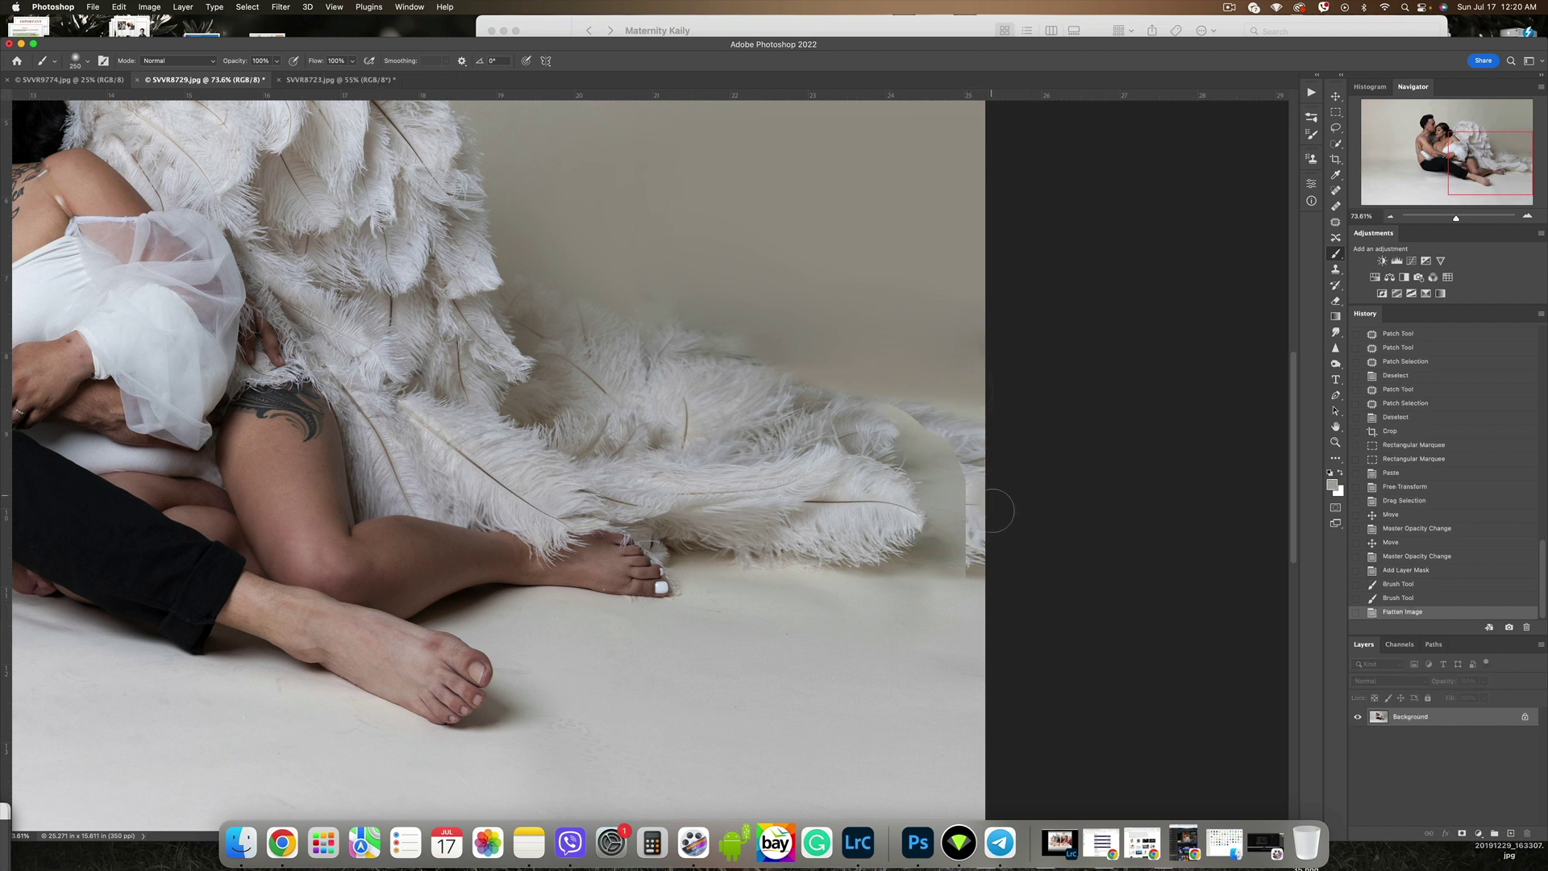
# Paint sampled backdrop colour over the leftover stretched feathers between the feather tip and the canvas's right edge.
pyautogui.keyDown('alt'); pyautogui.click(942, 493); pyautogui.keyUp('alt')
pyautogui.moveTo(967, 524)
pyautogui.mouseDown()
pyautogui.moveTo(984, 558)
pyautogui.moveTo(964, 535)
pyautogui.mouseUp()
pyautogui.click(965, 466)
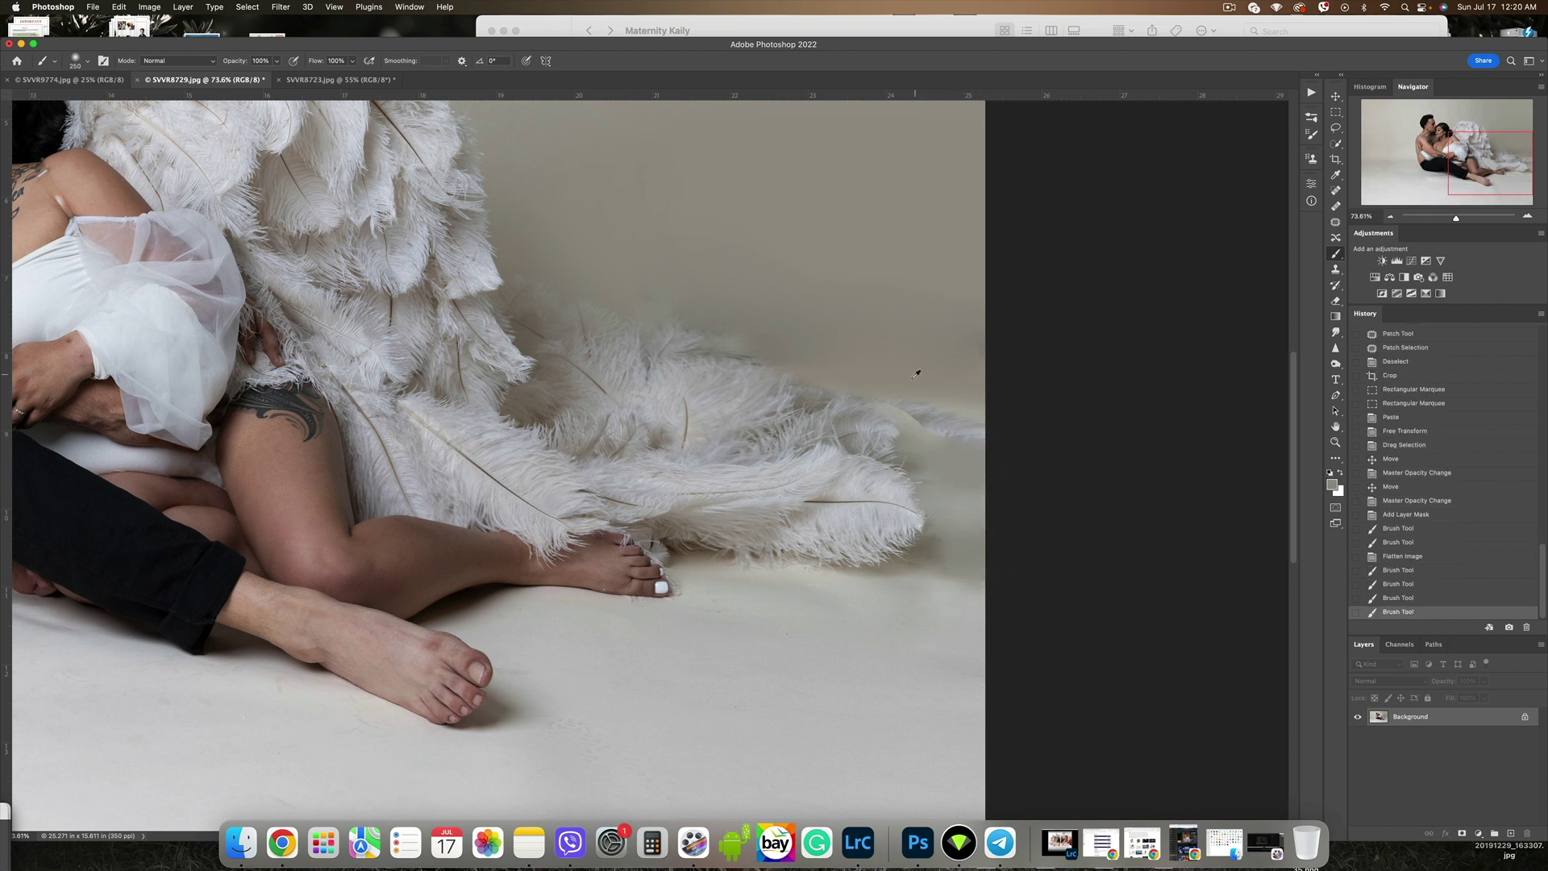
pyautogui.keyDown('alt'); pyautogui.click(891, 407); pyautogui.keyUp('alt')
pyautogui.moveTo(891, 407)
pyautogui.mouseDown()
pyautogui.moveTo(915, 399)
pyautogui.moveTo(977, 453)
pyautogui.mouseUp()
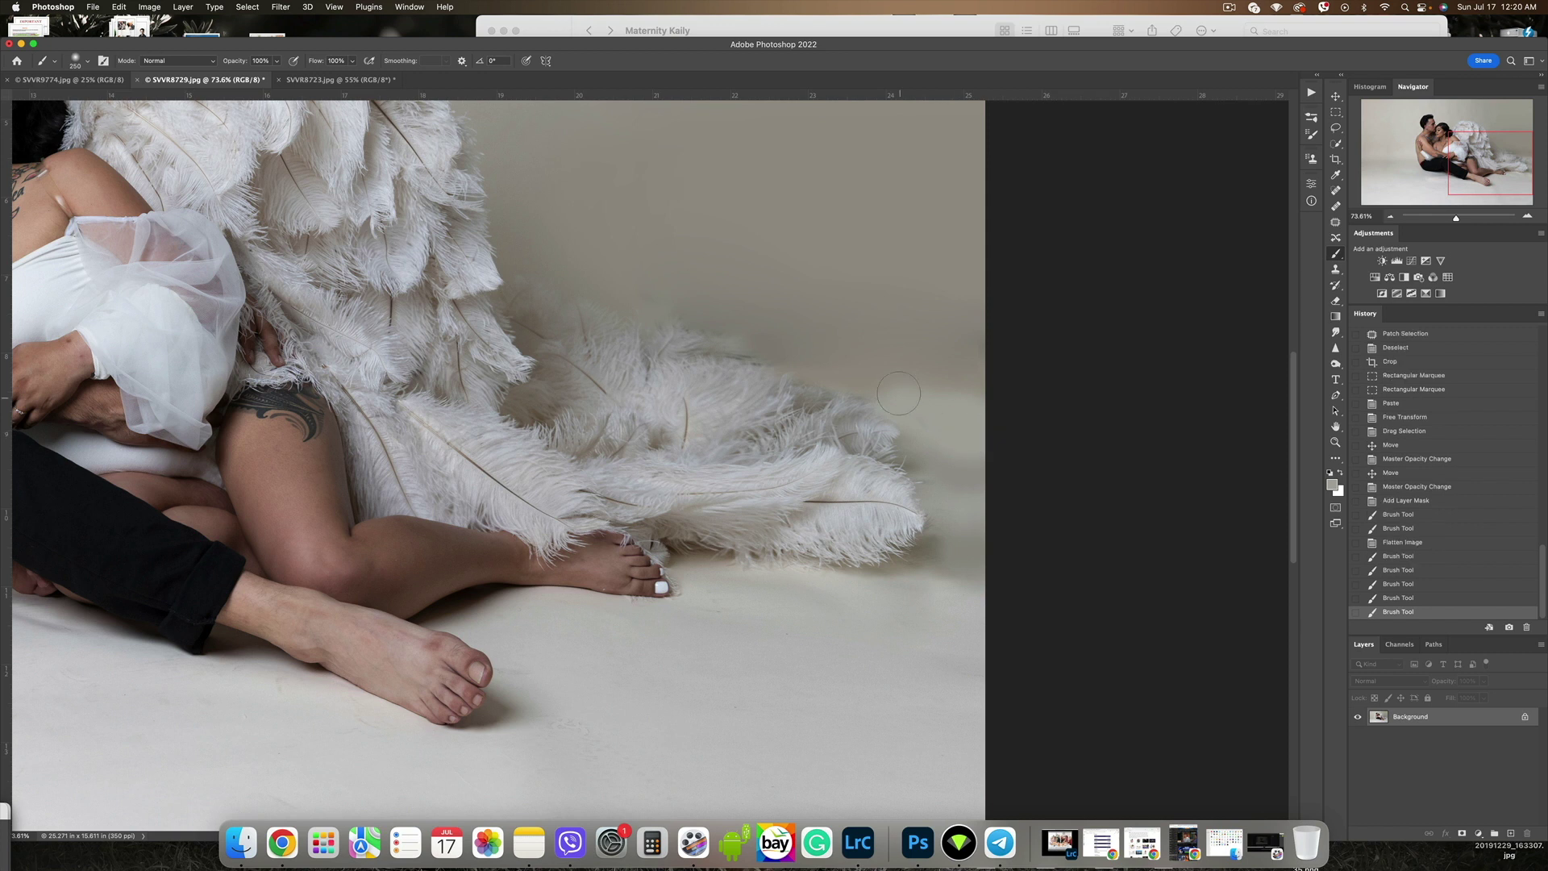
pyautogui.moveTo(893, 391); pyautogui.dragTo(887, 390)
# Patch the light painted blotch above the feather tip with clean backdrop from higher up.
pyautogui.press('j')
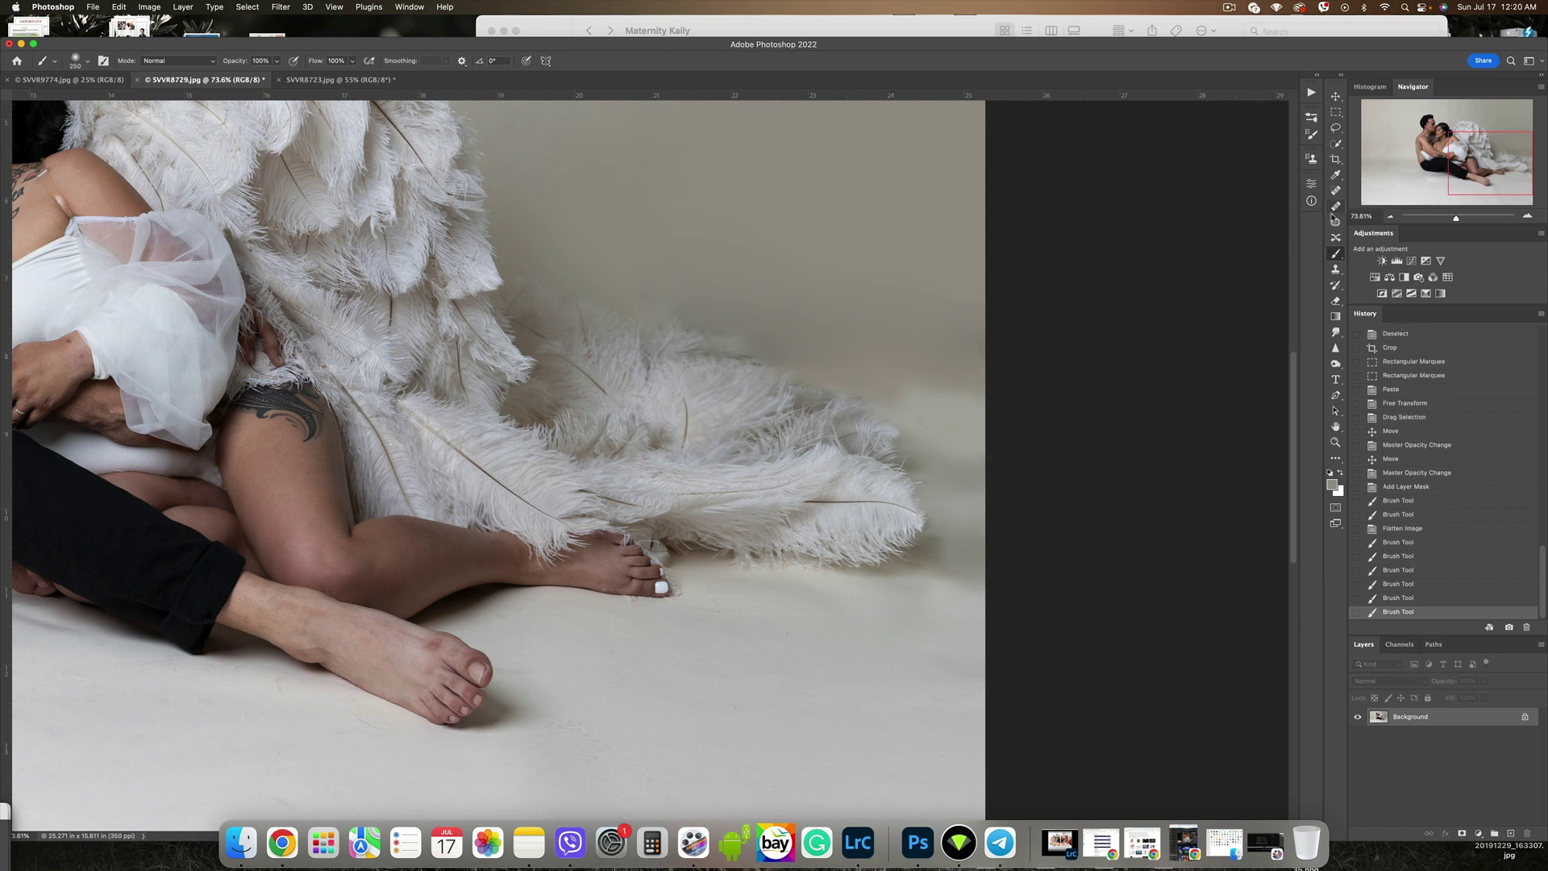
pyautogui.moveTo(1015, 337)
pyautogui.mouseDown()
pyautogui.moveTo(875, 383)
pyautogui.moveTo(989, 426)
pyautogui.moveTo(1051, 370)
pyautogui.mouseUp()
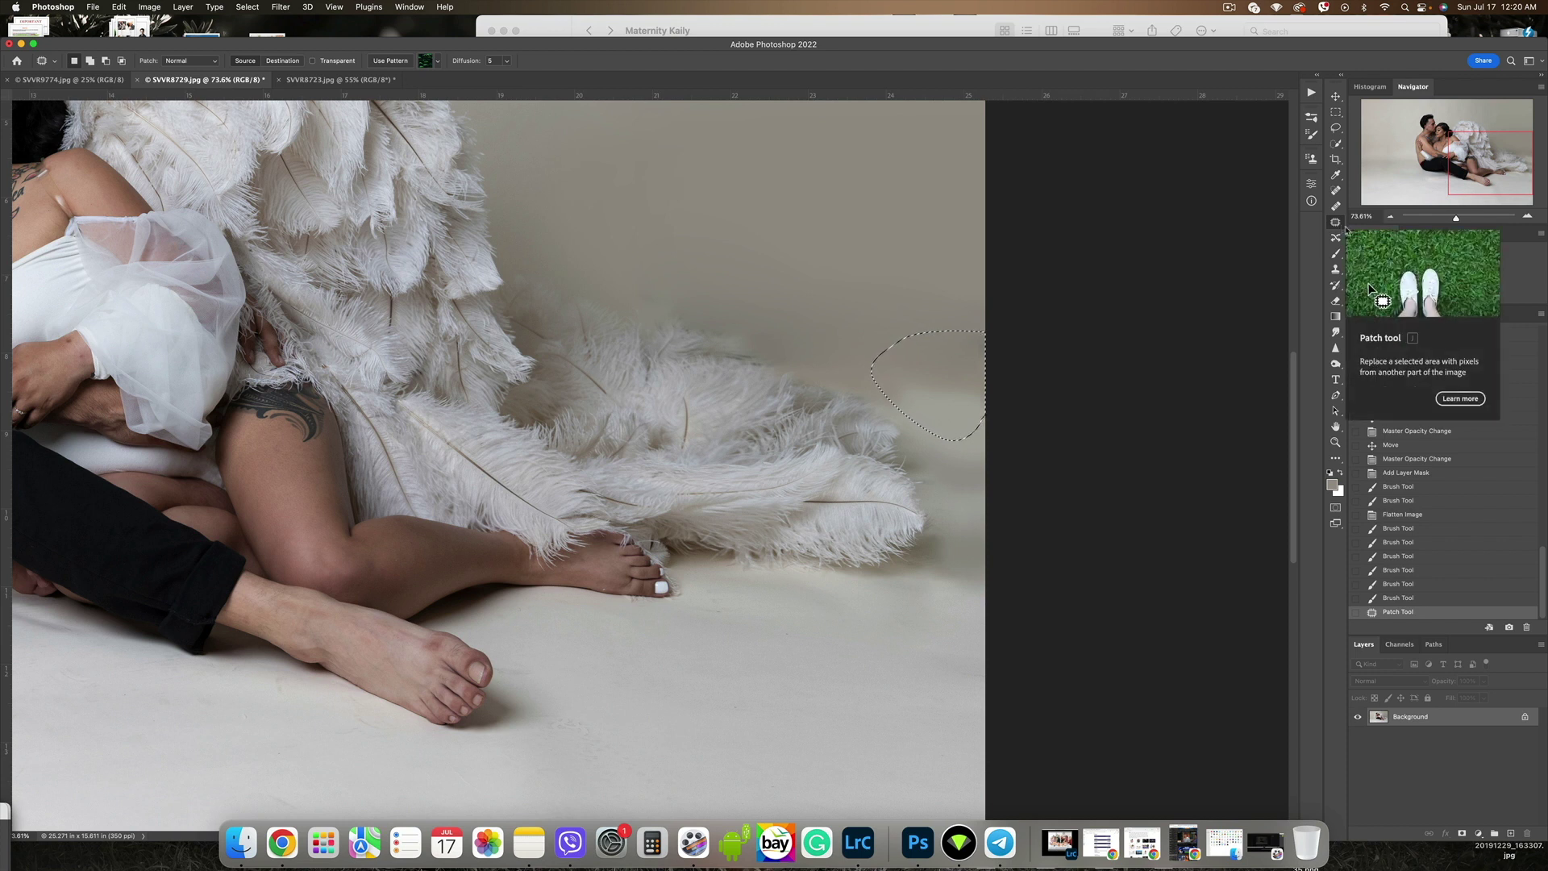
pyautogui.moveTo(963, 353); pyautogui.dragTo(929, 262)
pyautogui.press('super+d')
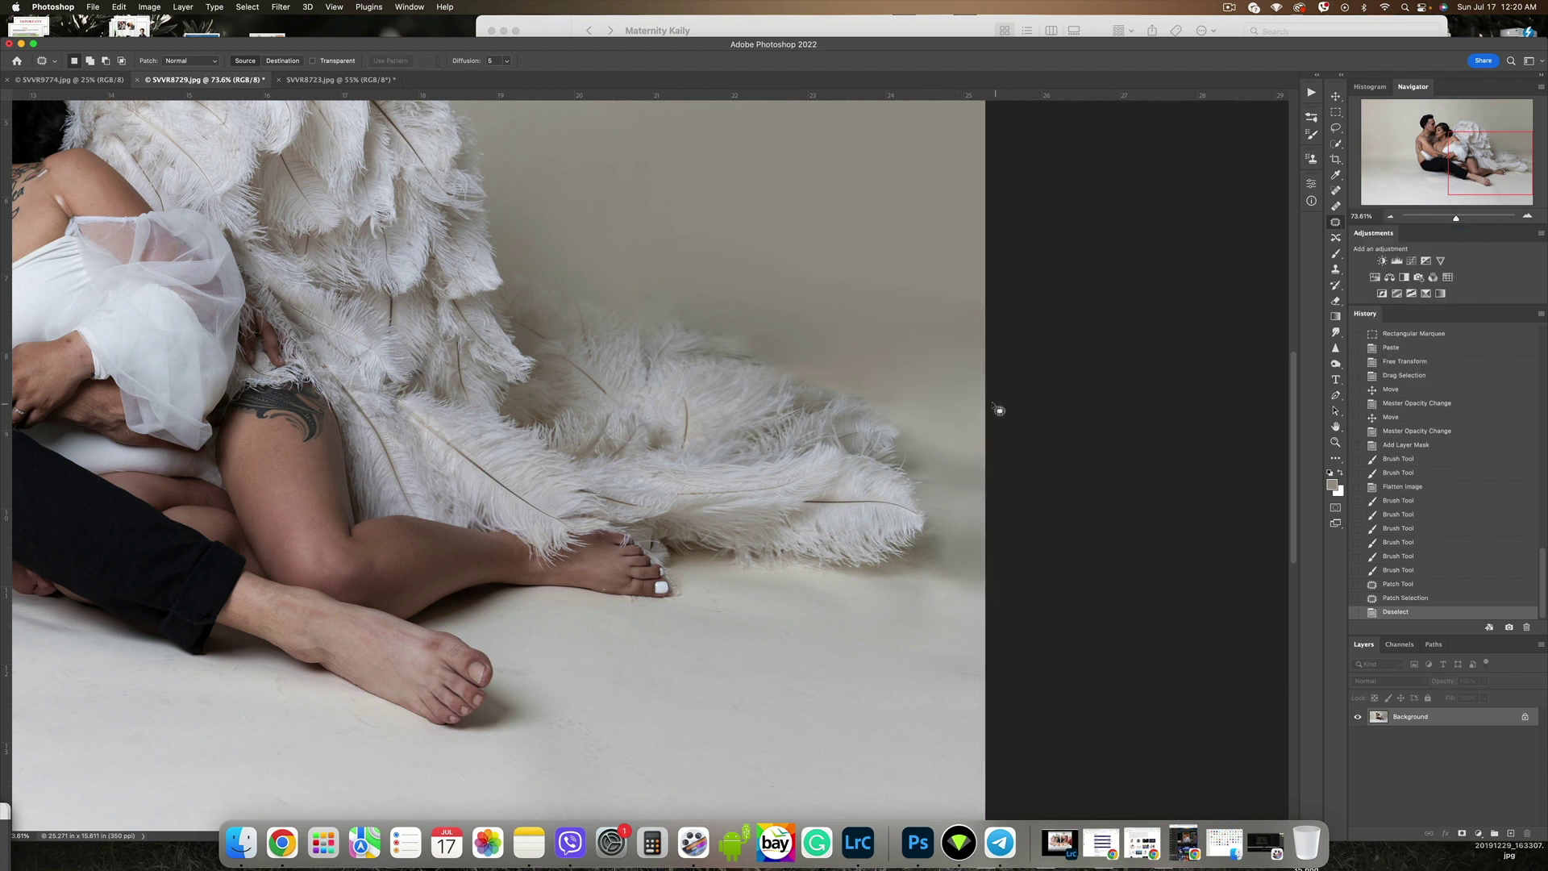
# Patch the remaining uneven paint spots beside the feather tip, down along the canvas's right edge.
pyautogui.moveTo(945, 410)
pyautogui.mouseDown()
pyautogui.moveTo(914, 412)
pyautogui.moveTo(931, 458)
pyautogui.moveTo(955, 370)
pyautogui.moveTo(885, 394)
pyautogui.moveTo(937, 421)
pyautogui.mouseUp()
pyautogui.press('super+d')
pyautogui.press('super+d')
pyautogui.moveTo(927, 407)
pyautogui.mouseDown()
pyautogui.moveTo(950, 444)
pyautogui.moveTo(922, 452)
pyautogui.moveTo(963, 477)
pyautogui.mouseUp()
pyautogui.moveTo(963, 478); pyautogui.dragTo(1009, 446)
pyautogui.moveTo(968, 427)
pyautogui.mouseDown()
pyautogui.moveTo(974, 511)
pyautogui.moveTo(980, 492)
pyautogui.mouseUp()
pyautogui.moveTo(968, 472)
pyautogui.mouseDown()
pyautogui.moveTo(960, 376)
pyautogui.moveTo(953, 495)
pyautogui.moveTo(978, 508)
pyautogui.mouseUp()
pyautogui.press('super+d')
pyautogui.press('super+d')
pyautogui.moveTo(965, 510)
pyautogui.mouseDown()
pyautogui.moveTo(1006, 545)
pyautogui.moveTo(964, 549)
pyautogui.mouseUp()
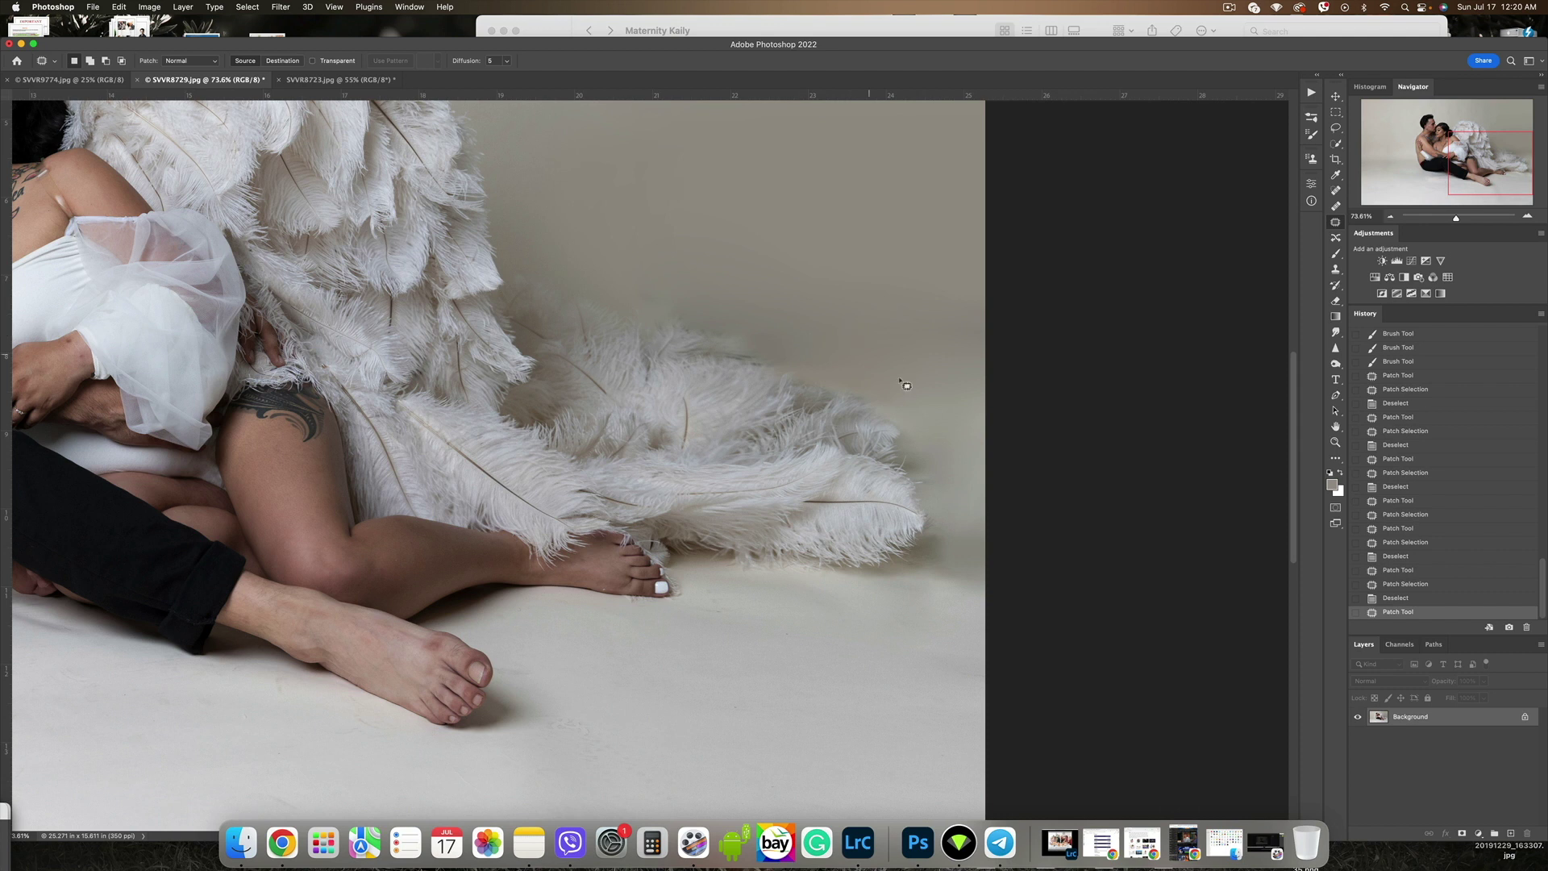
# Blend the backdrop and floor around the feather tip using a larger brush with reduced opacity.
pyautogui.click(1335, 253)
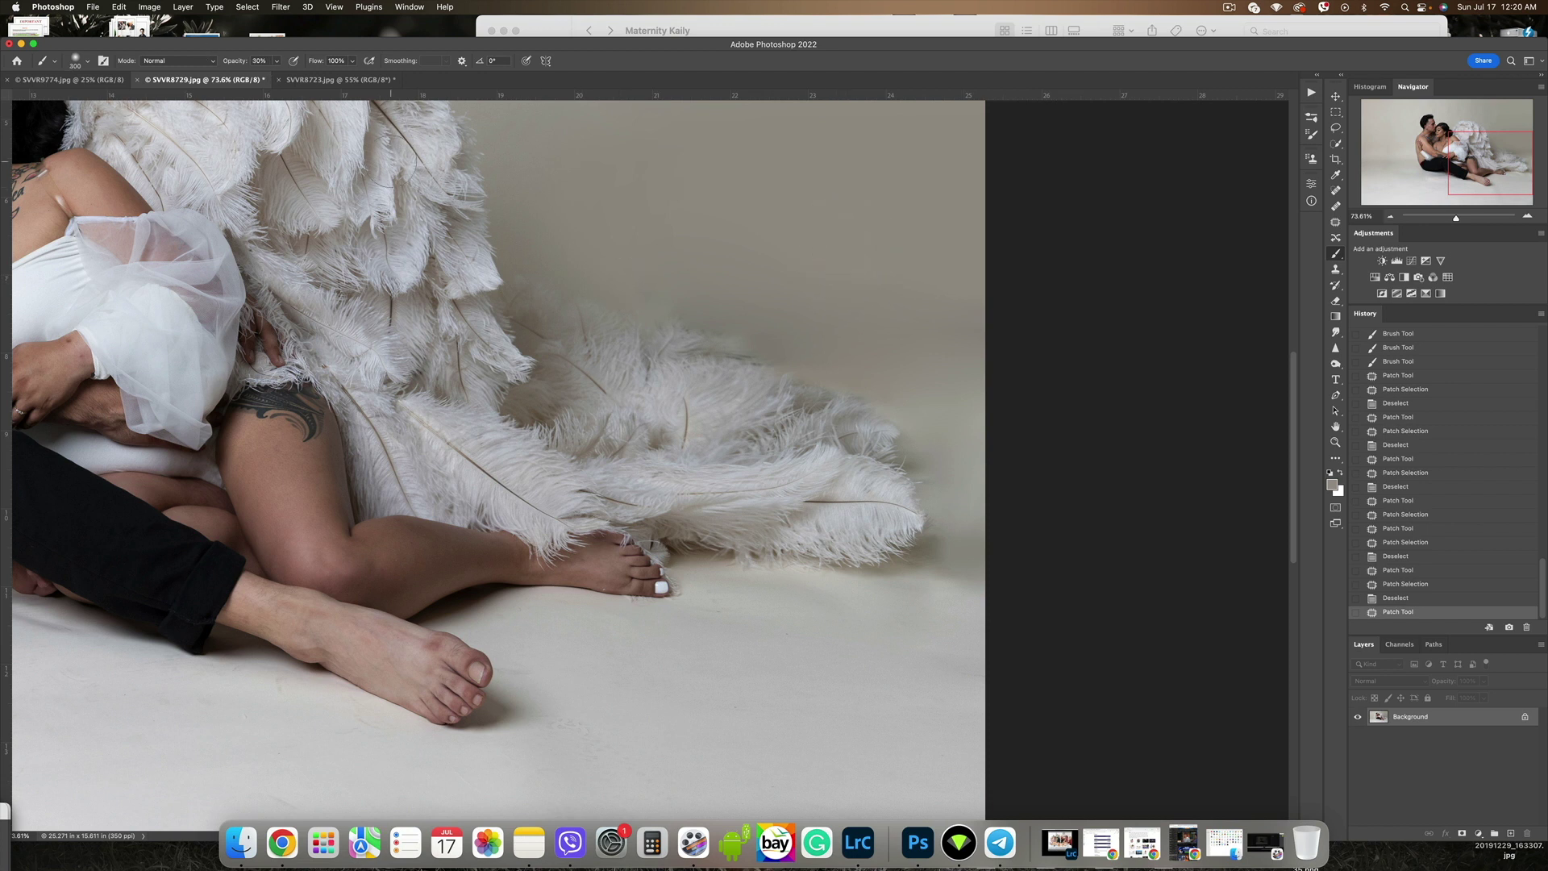
pyautogui.press(']')
pyautogui.press(']')
pyautogui.press(']')
pyautogui.click(838, 322)
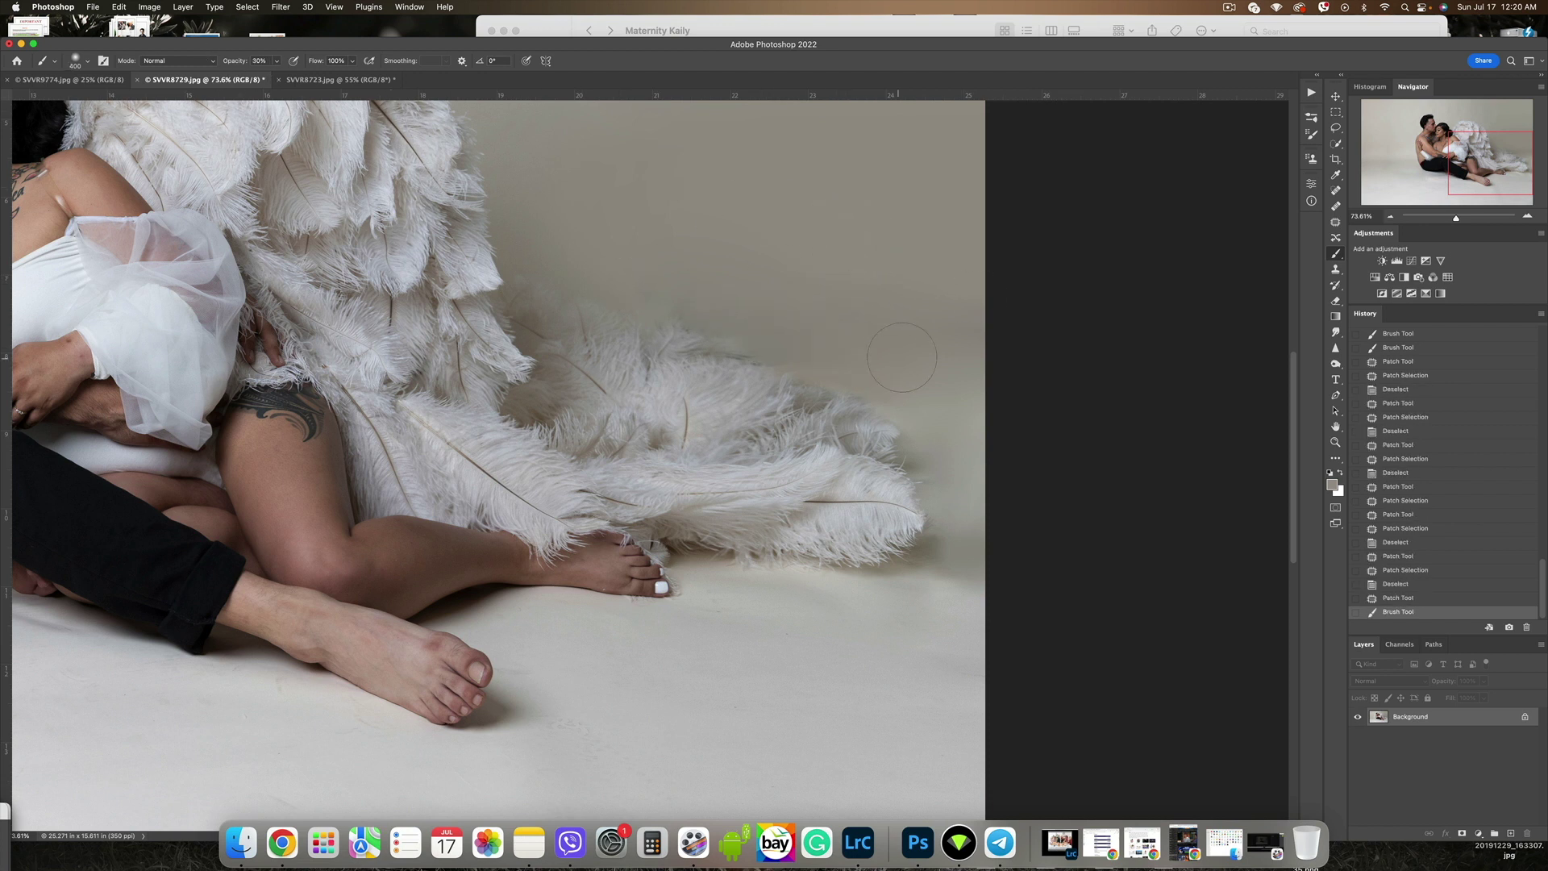
pyautogui.click(903, 338)
pyautogui.click(943, 371)
pyautogui.click(956, 414)
pyautogui.click(968, 451)
pyautogui.click(968, 492)
pyautogui.click(950, 592)
pyautogui.click(951, 592)
pyautogui.click(934, 591)
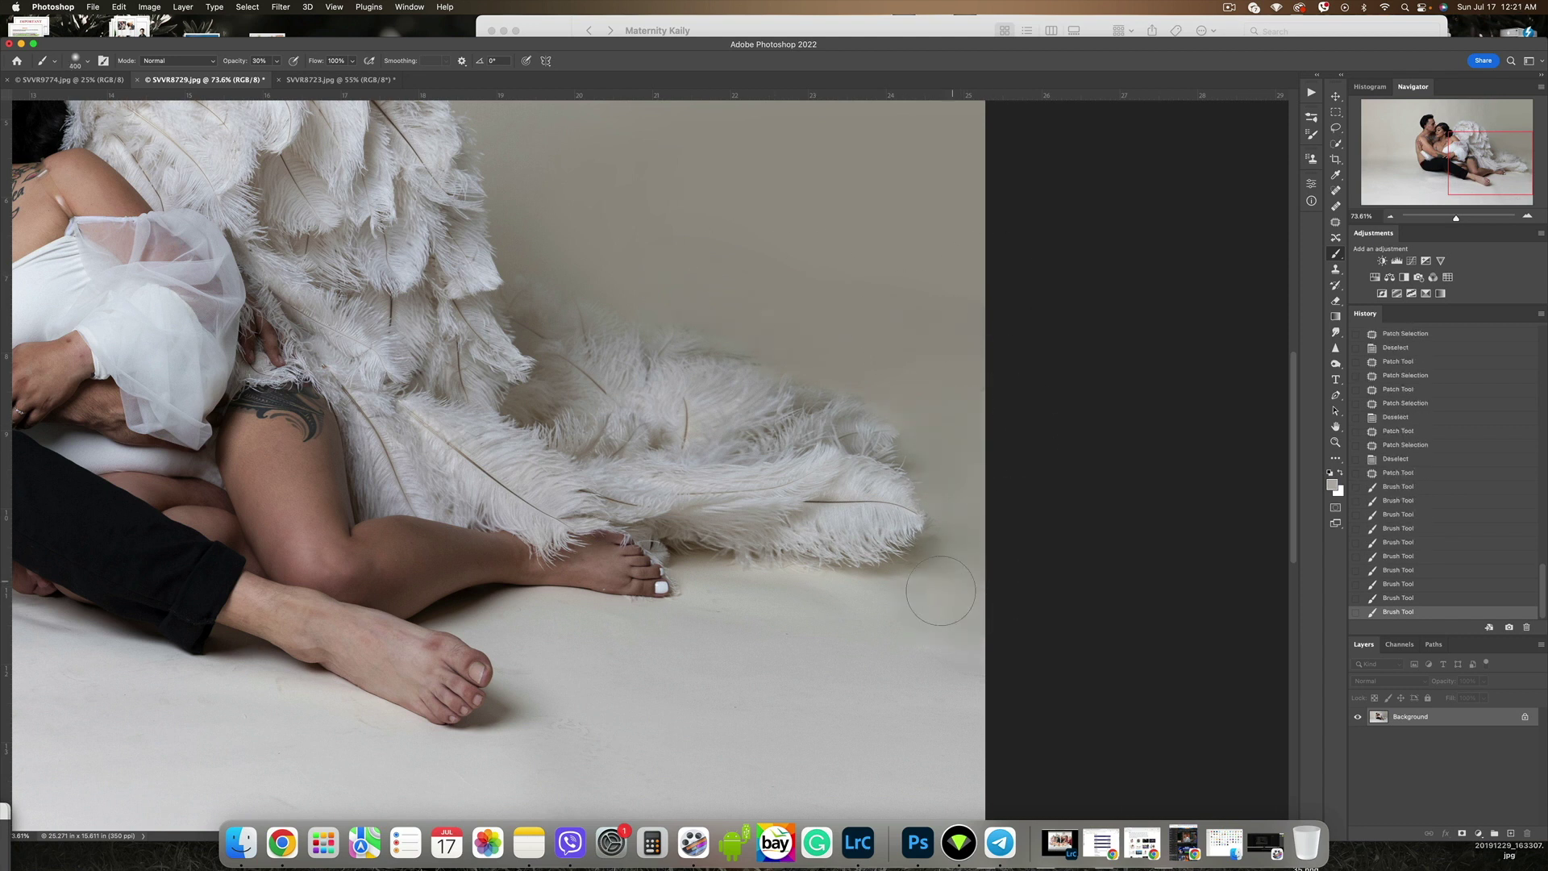
# Even out the floor below the feather tip and towards the canvas's right edge with a smaller brush and sampled floor colour.
pyautogui.click(934, 575)
pyautogui.click(938, 583)
pyautogui.press('[')
pyautogui.press('[')
pyautogui.click(997, 659)
pyautogui.keyDown('alt'); pyautogui.click(740, 609); pyautogui.keyUp('alt')
pyautogui.click(914, 711)
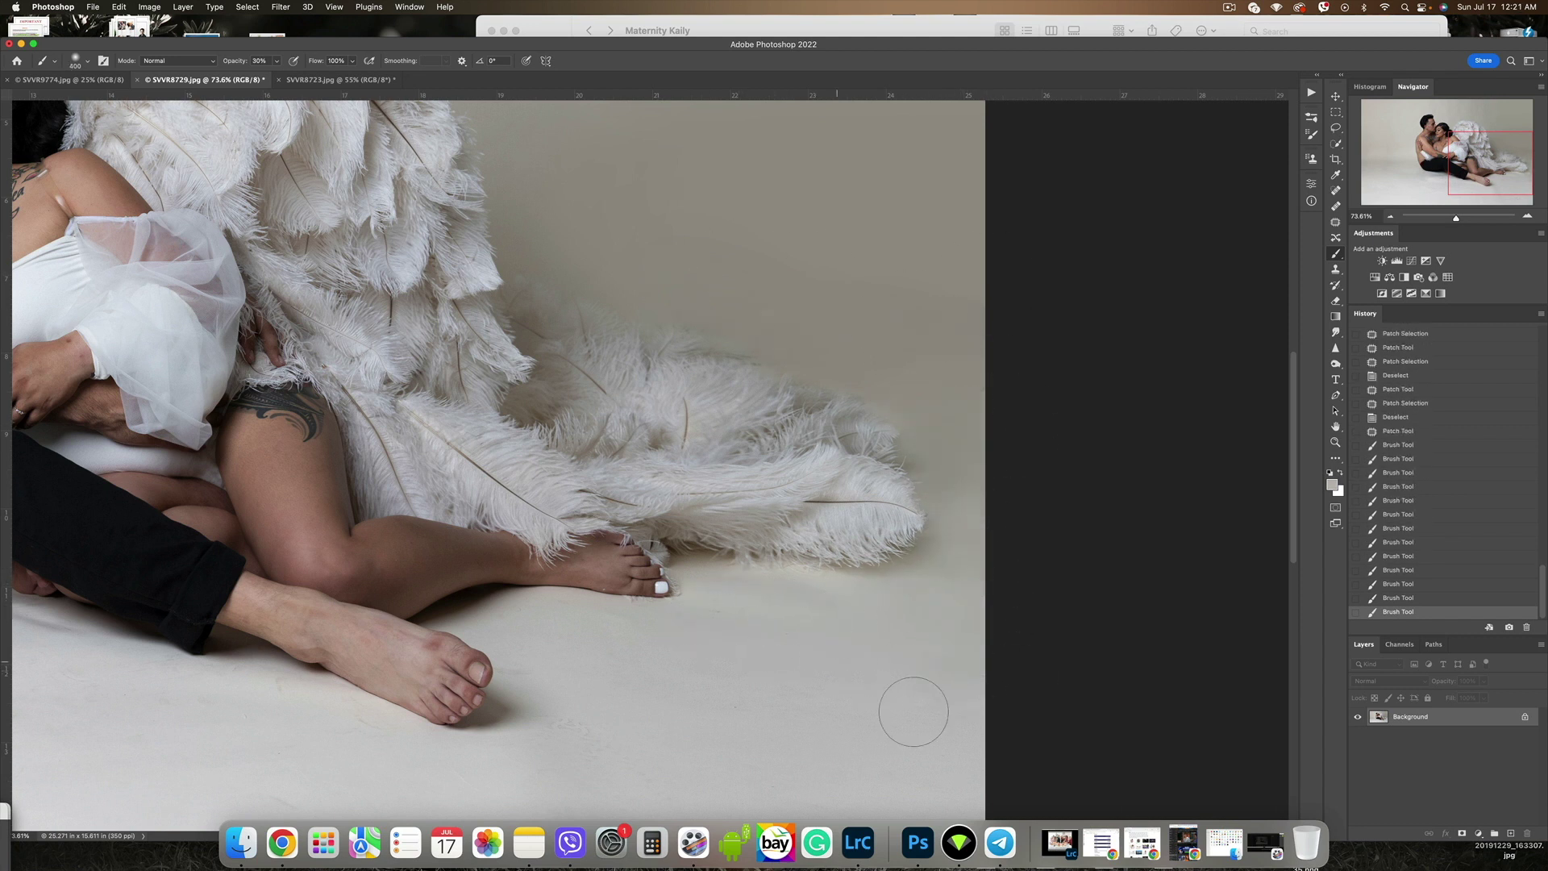
pyautogui.click(604, 667)
pyautogui.click(887, 706)
# Patch the blemish on the floor near the man's foot with clean floor beside it.
pyautogui.click(1335, 222)
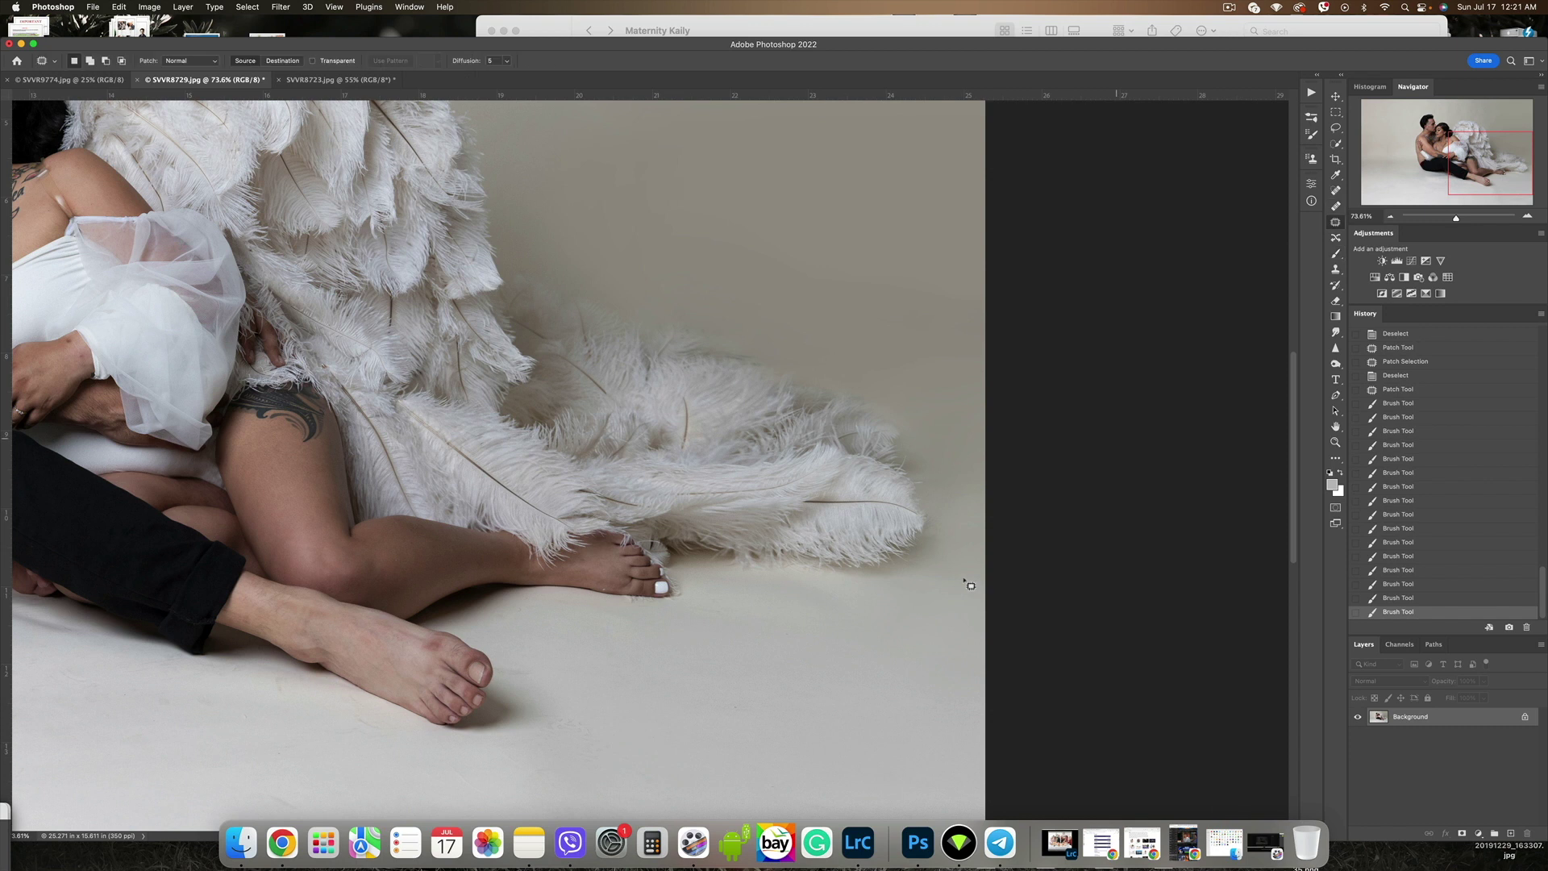
pyautogui.scroll(-5, 1037, 370)
pyautogui.hscroll(-4, 1036, 370)
pyautogui.moveTo(795, 398); pyautogui.dragTo(818, 409)
pyautogui.moveTo(807, 403); pyautogui.dragTo(846, 436)
# Patch the uneven floor in the photo's bottom-right corner with clean floor from nearby.
pyautogui.moveTo(1096, 469)
pyautogui.mouseDown()
pyautogui.moveTo(994, 467)
pyautogui.moveTo(1202, 574)
pyautogui.mouseUp()
pyautogui.moveTo(1147, 529); pyautogui.dragTo(1172, 432)
pyautogui.press('super+d')
pyautogui.hscroll(3, 1080, 416)
pyautogui.scroll(-1, 1081, 415)
pyautogui.moveTo(1047, 451); pyautogui.dragTo(1158, 436)
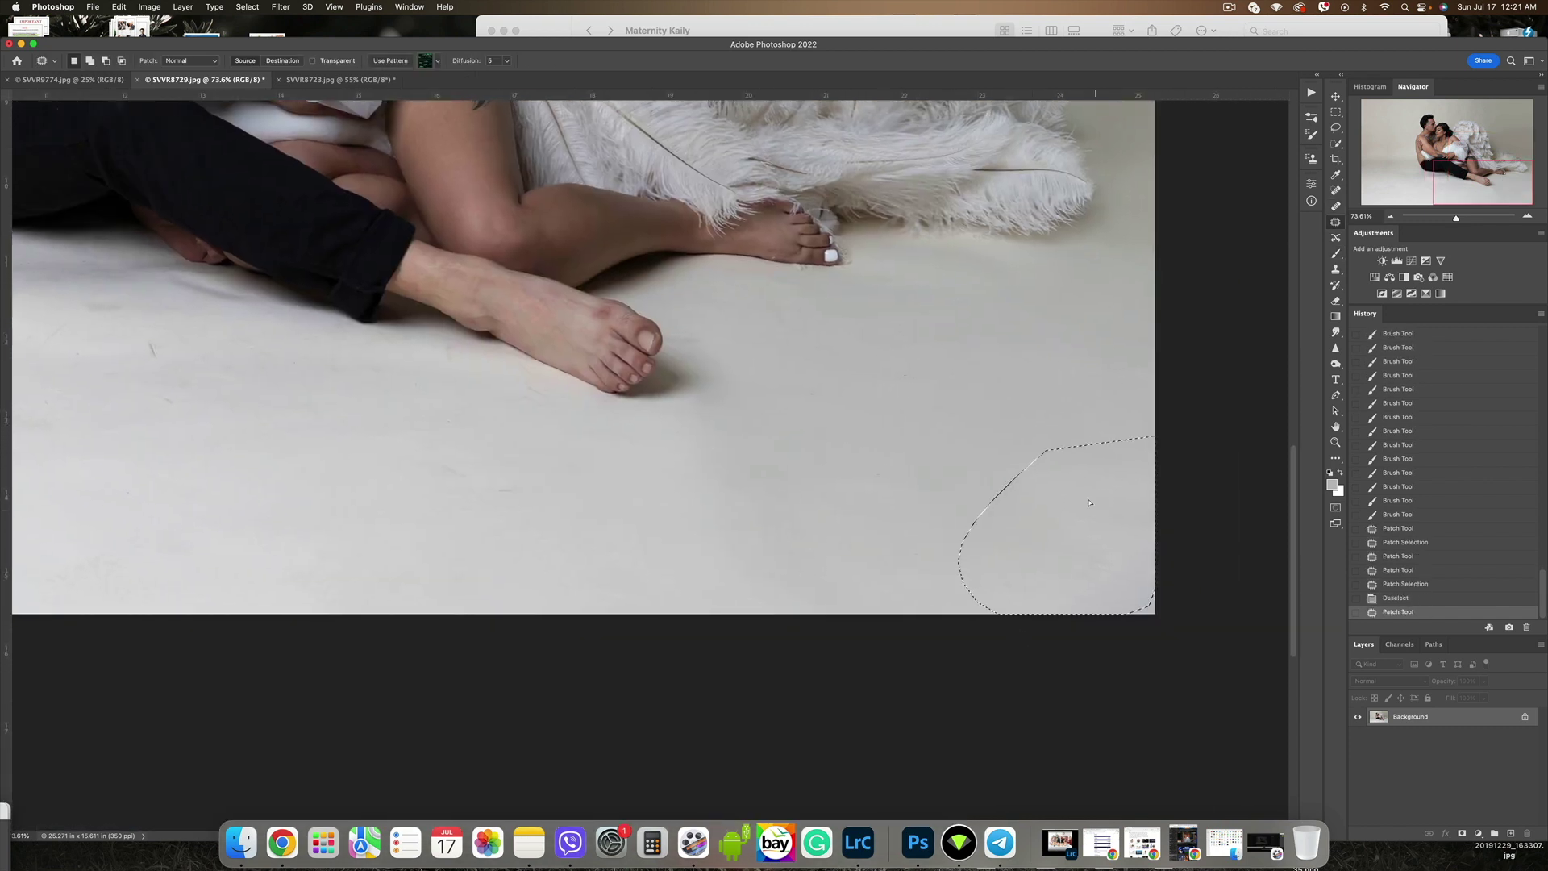
pyautogui.moveTo(1109, 543); pyautogui.dragTo(1099, 529)
pyautogui.press('super+d')
pyautogui.scroll(-4, 967, 510)
pyautogui.scroll(-3, 991, 580)
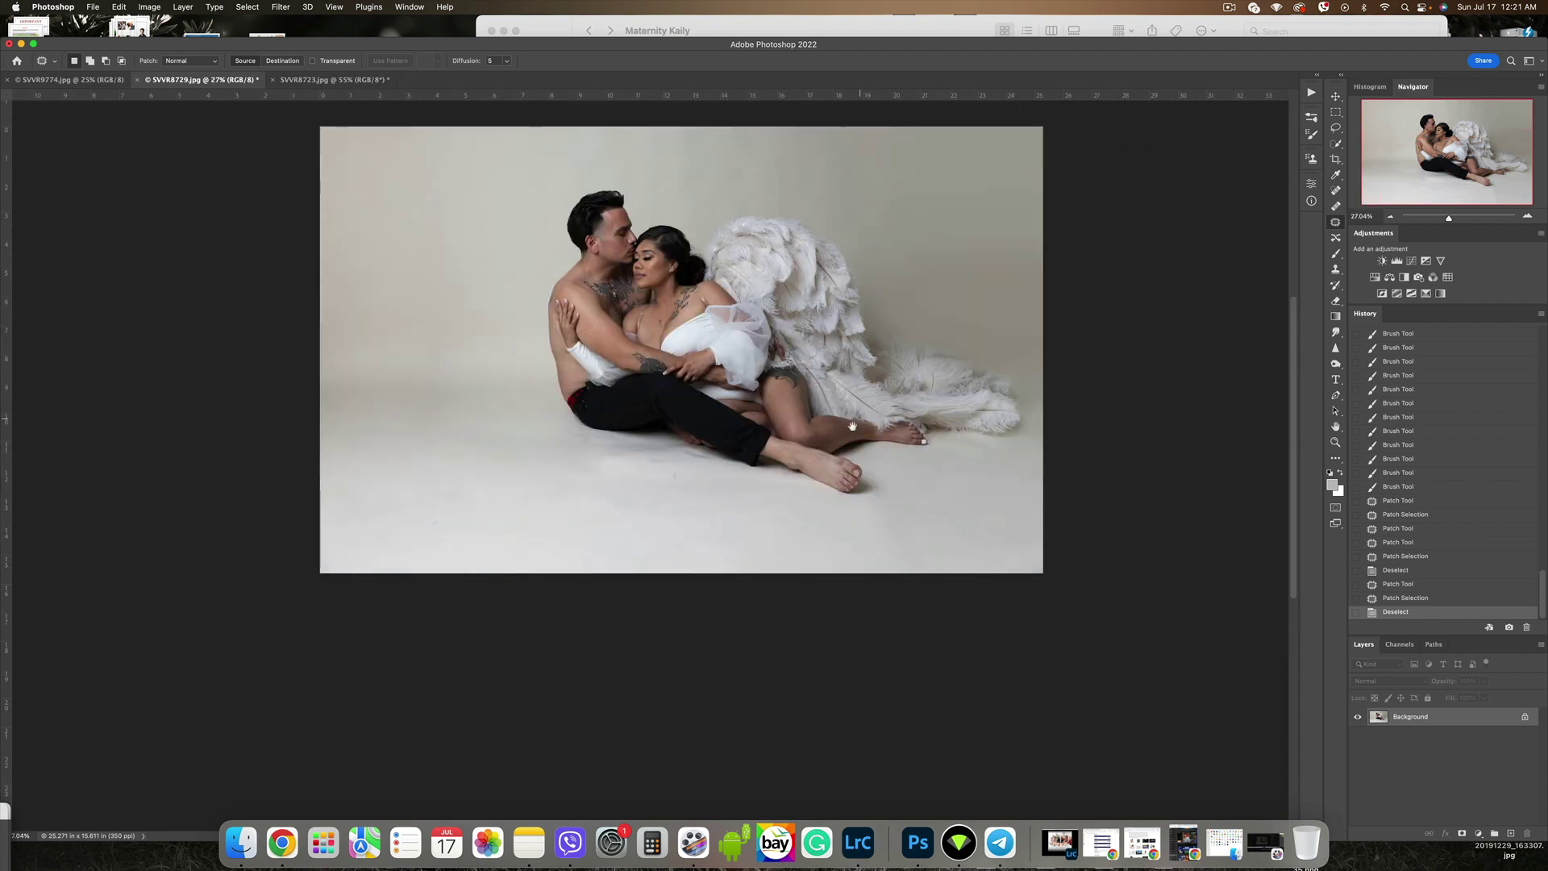
# Crop the photo tighter by trimming the empty backdrop on the left and slightly trimming the top and bottom.
pyautogui.click(1336, 158)
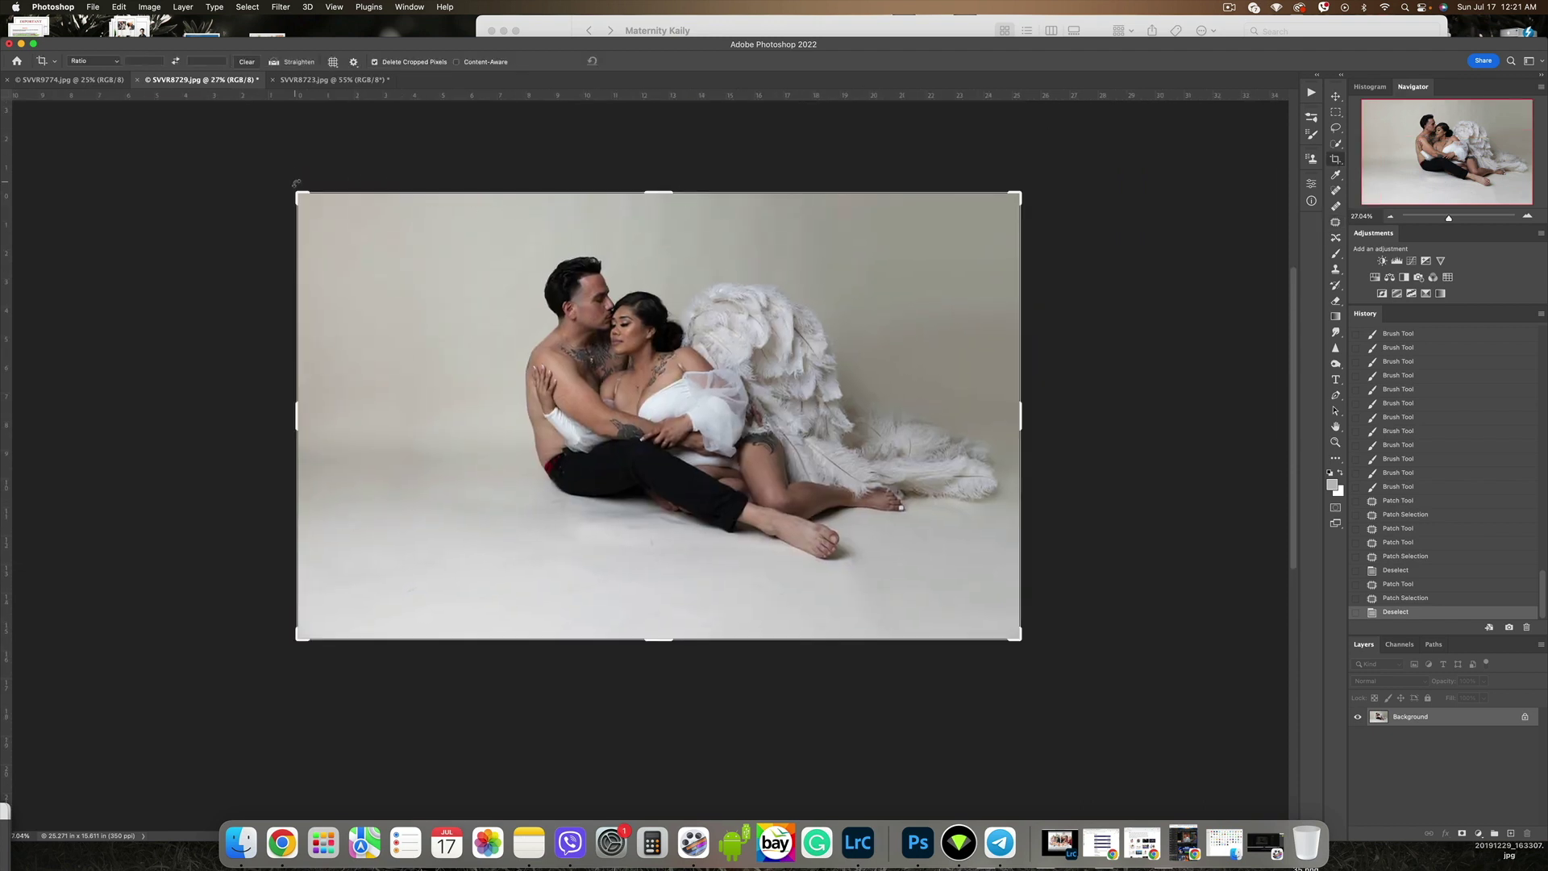
pyautogui.moveTo(296, 183); pyautogui.dragTo(345, 191)
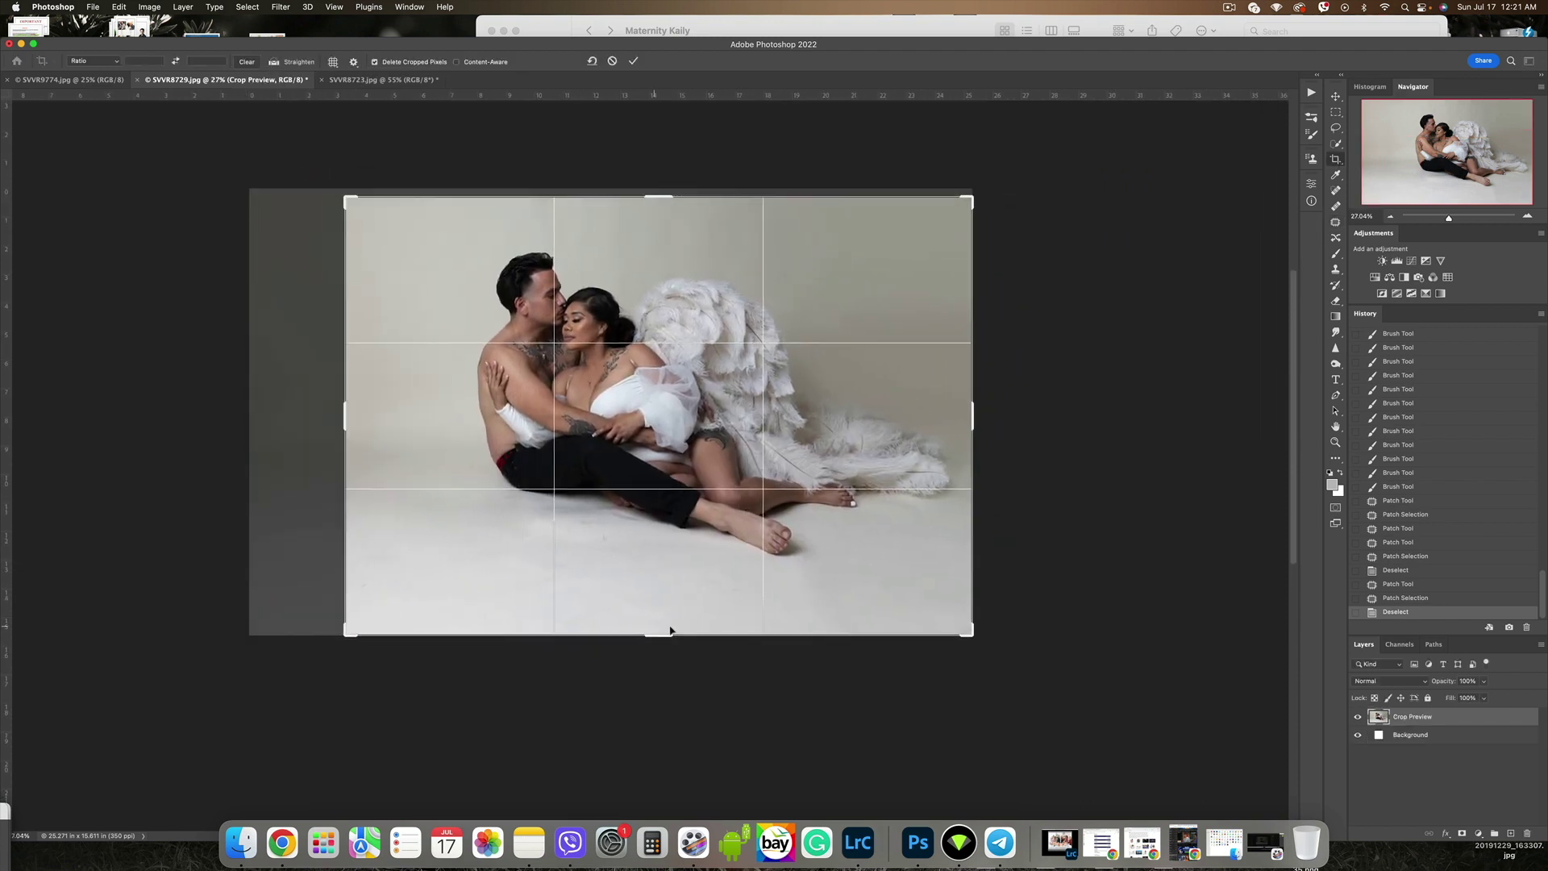
pyautogui.moveTo(656, 634); pyautogui.dragTo(662, 613)
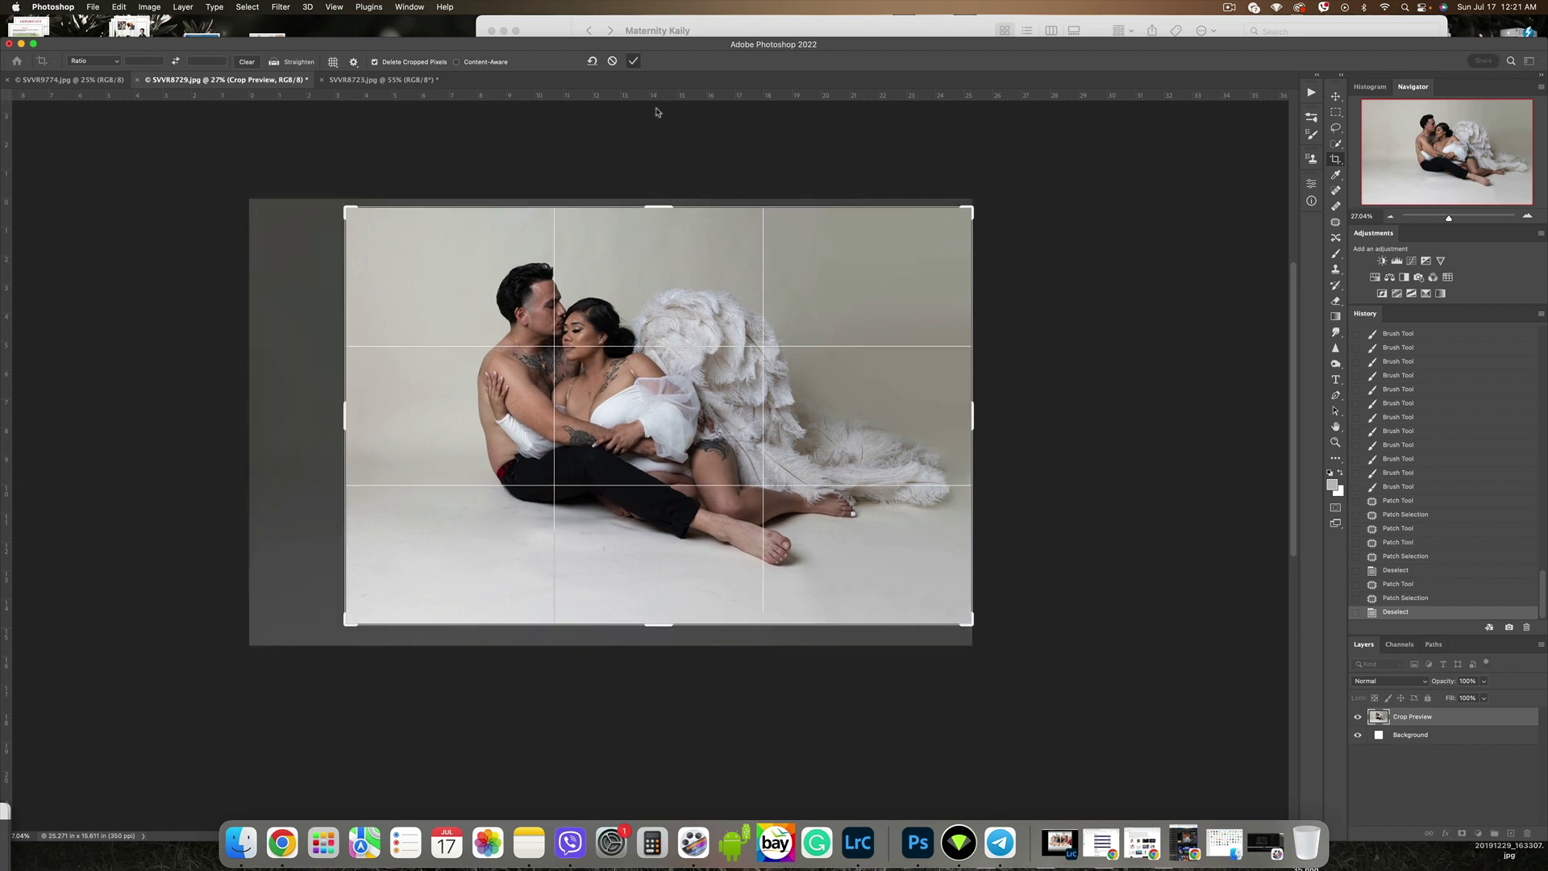
pyautogui.click(1335, 222)
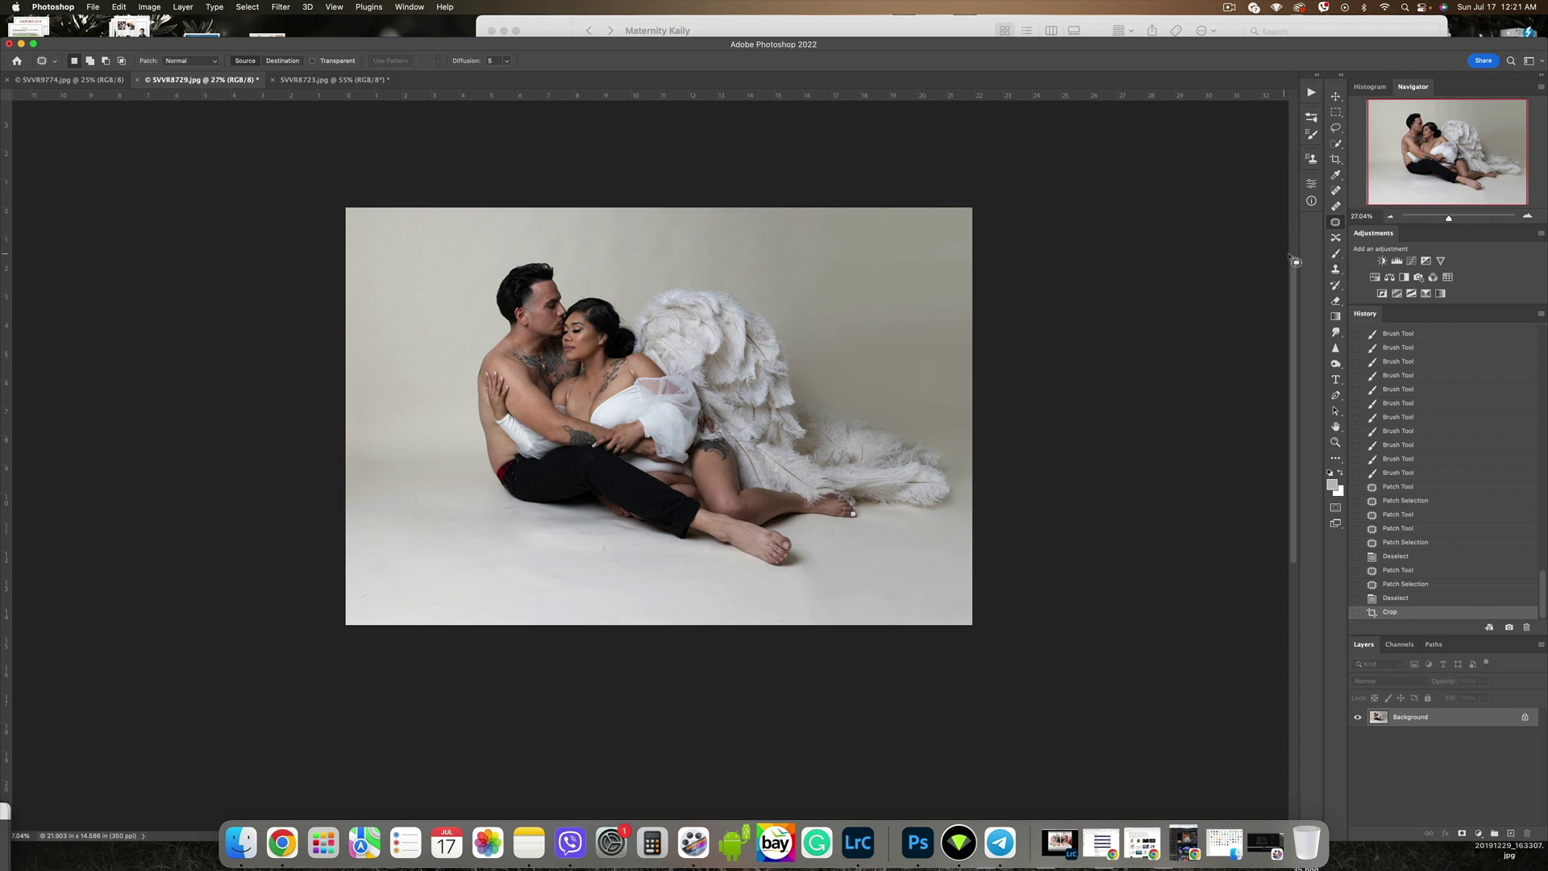
# Retouch the backdrop above the wings and along the photo's left edge with a large Clone Stamp brush.
pyautogui.click(1335, 270)
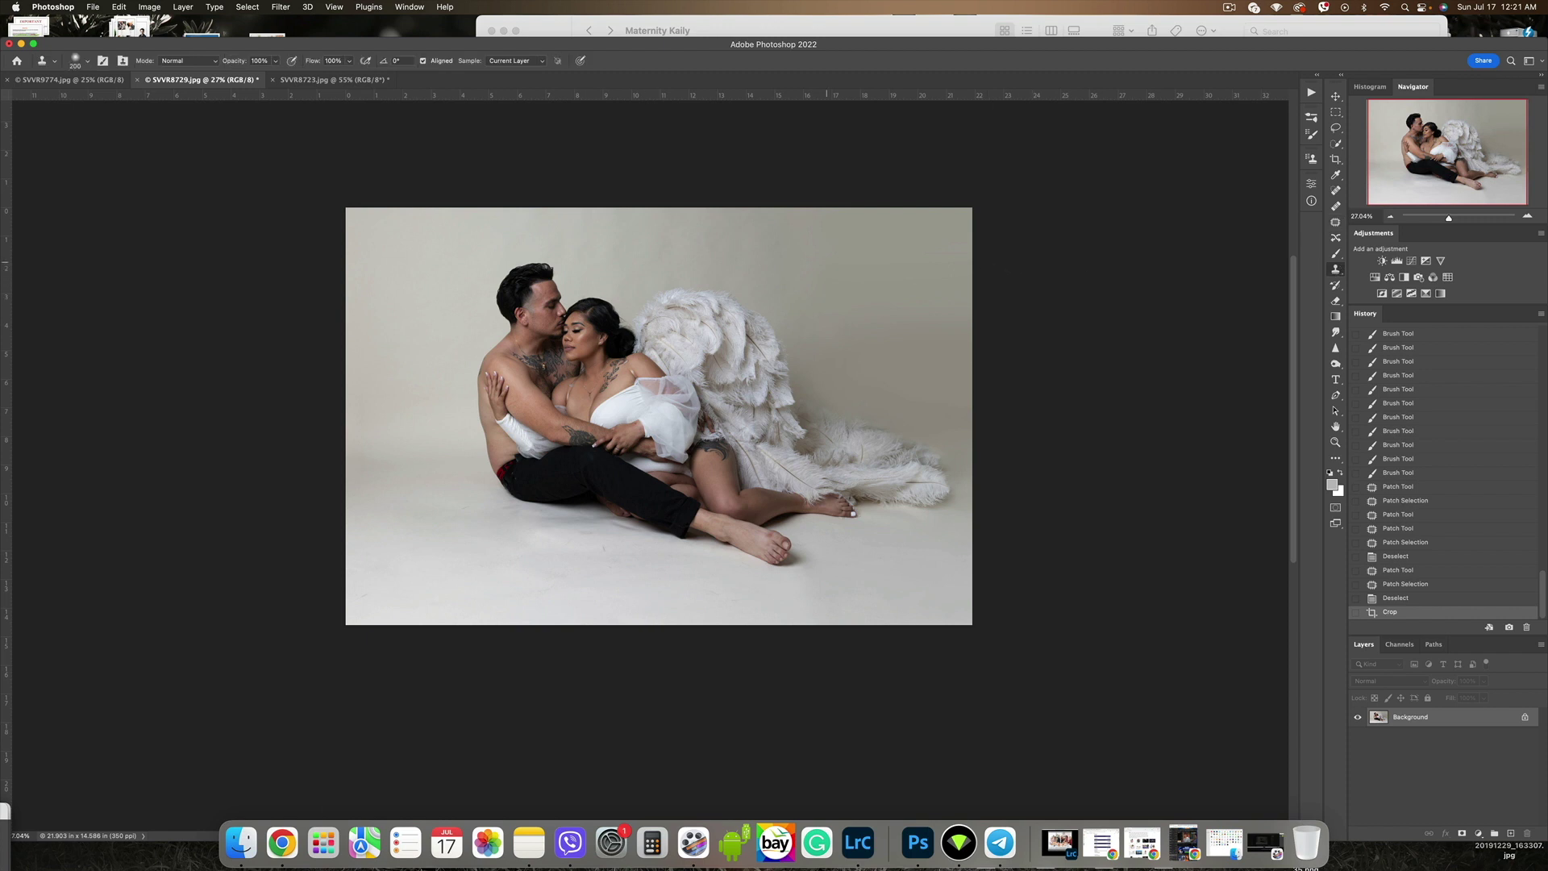
pyautogui.press(']')
pyautogui.press(']')
pyautogui.press(']')
pyautogui.click(933, 221)
pyautogui.click(730, 253)
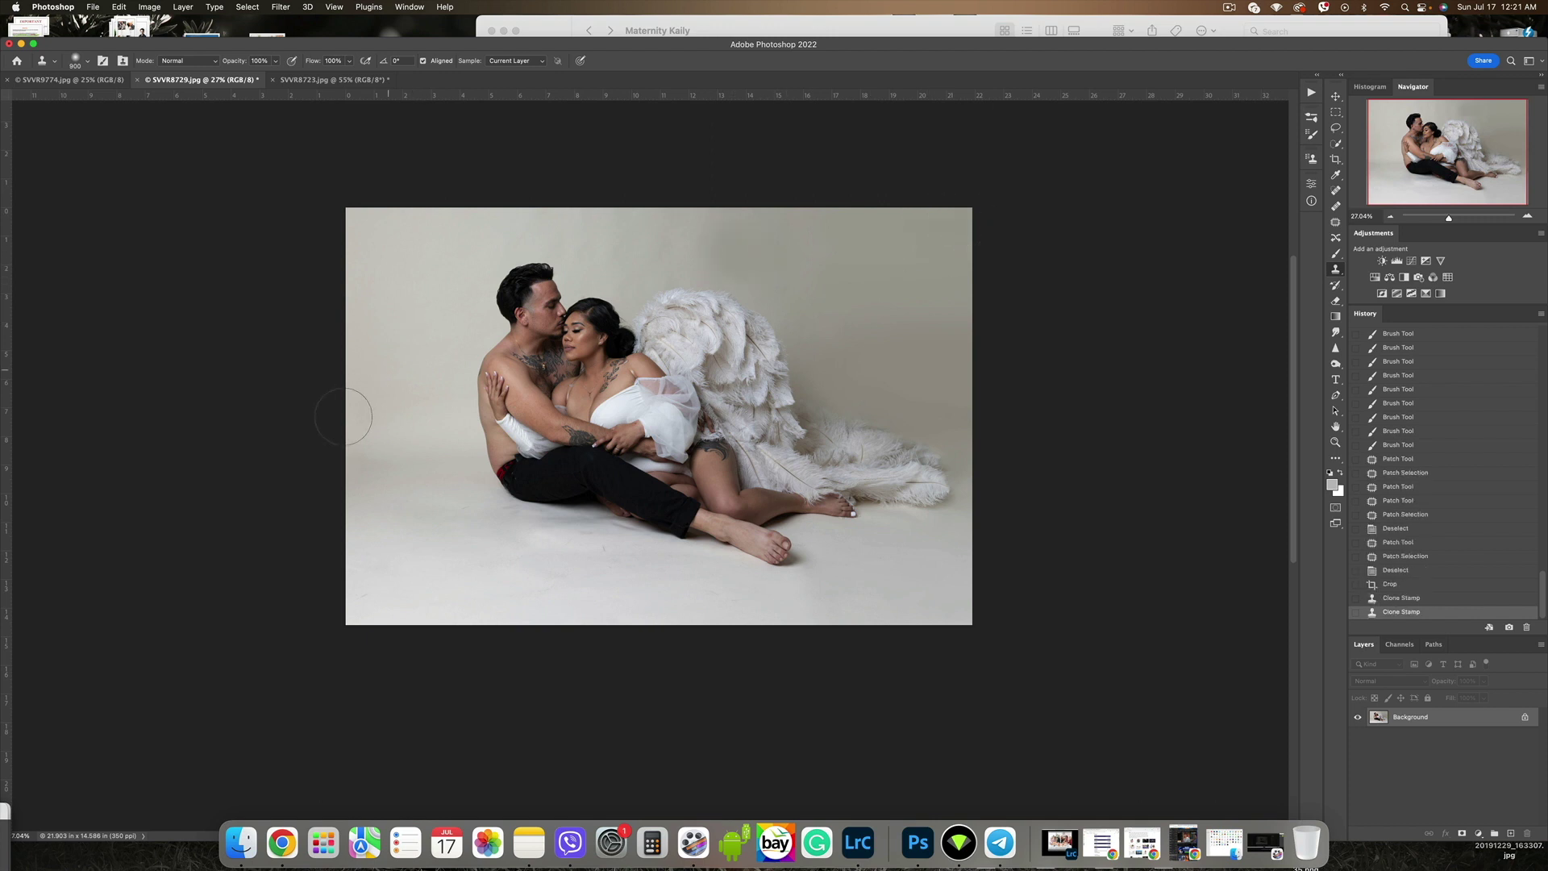
pyautogui.click(204, 400)
pyautogui.click(166, 411)
pyautogui.click(1336, 97)
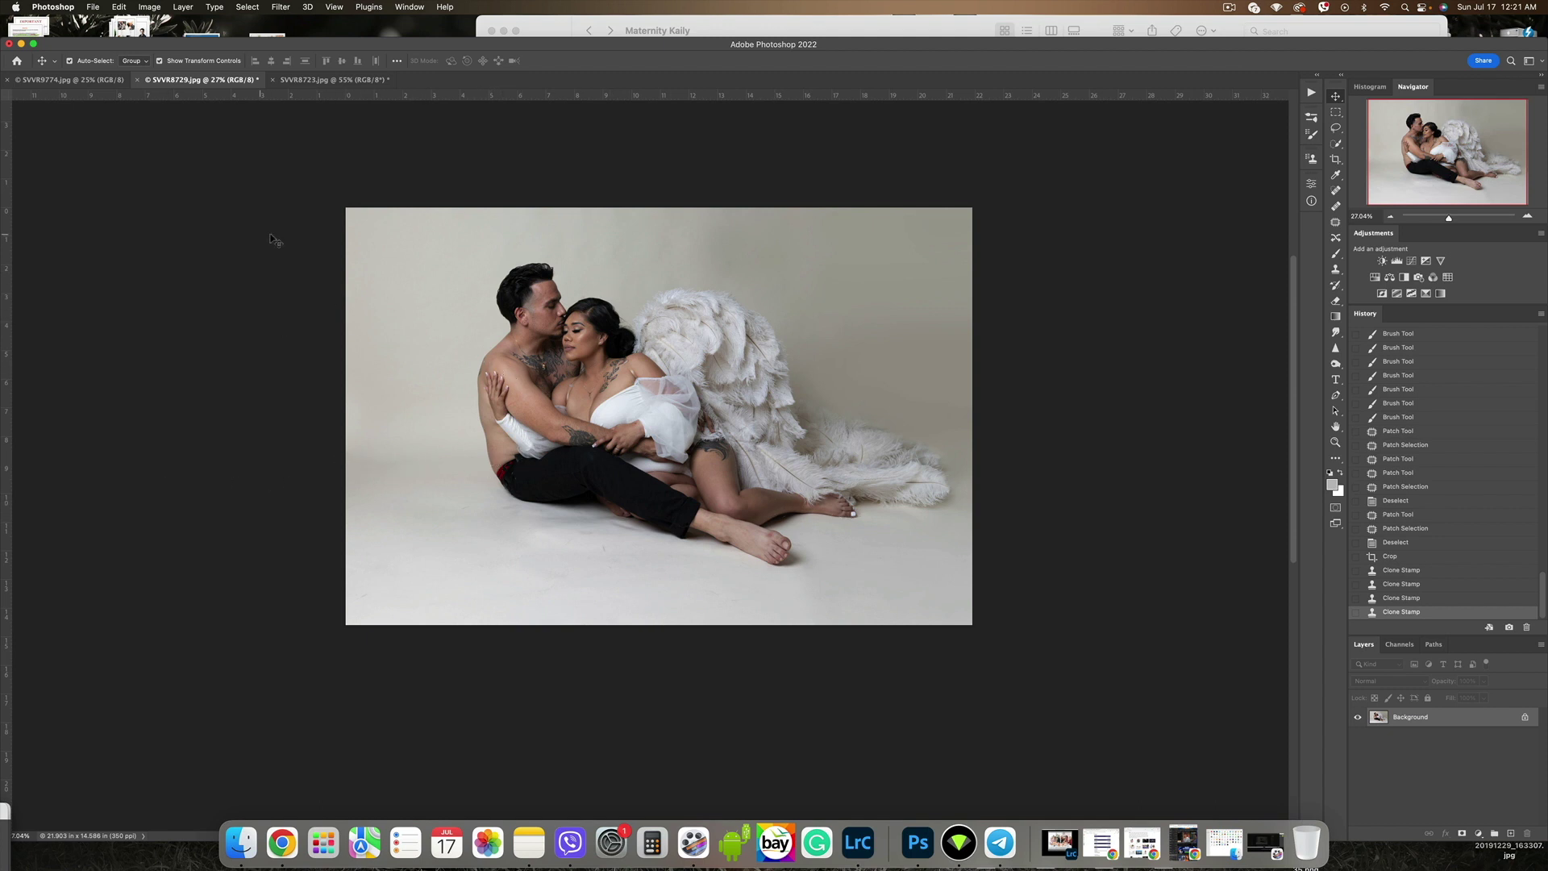
# Smooth the upper-left backdrop with a low-opacity brush, enlarging it to size 1200.
pyautogui.click(1336, 253)
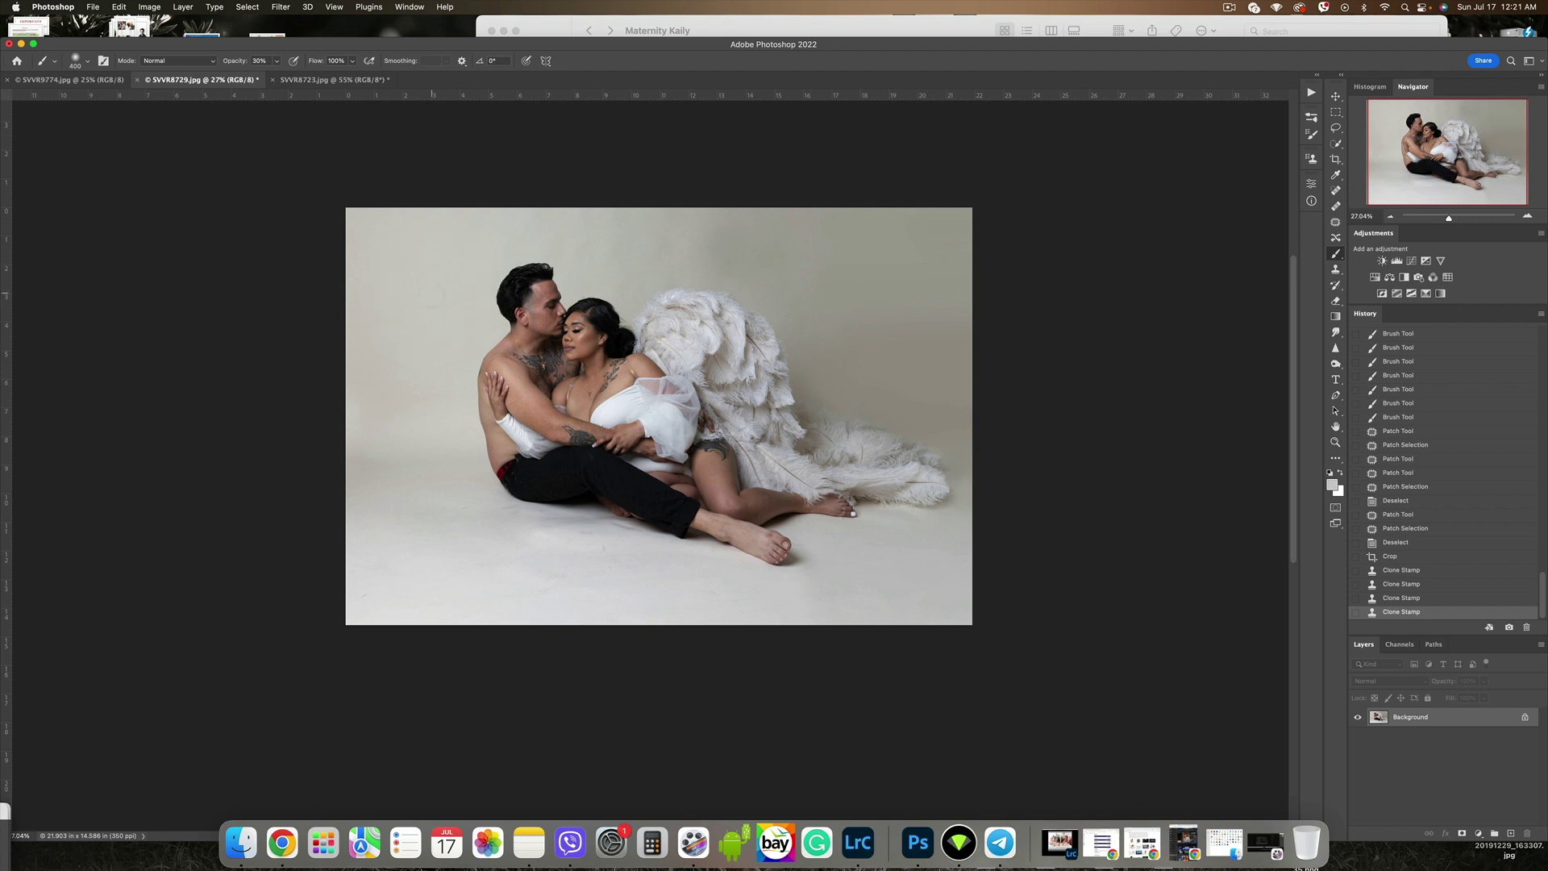
pyautogui.moveTo(431, 292); pyautogui.dragTo(338, 289)
pyautogui.press(']')
pyautogui.press(']')
pyautogui.press(']')
pyautogui.moveTo(423, 312); pyautogui.dragTo(255, 291)
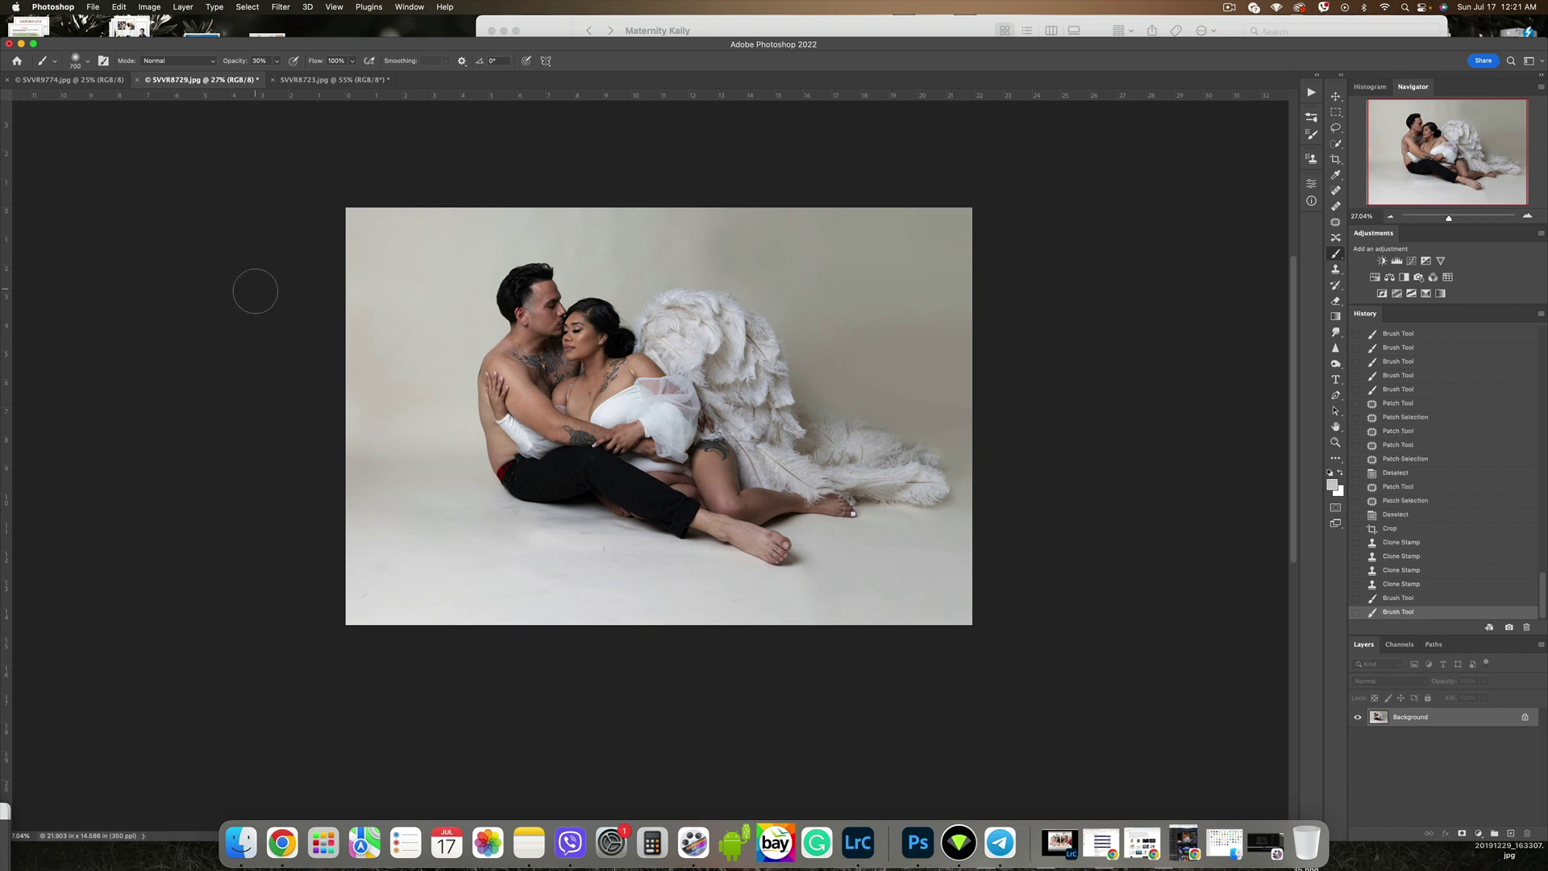
pyautogui.press(']')
pyautogui.press(']')
pyautogui.press(']')
pyautogui.press(']')
pyautogui.press(']')
pyautogui.moveTo(376, 262)
pyautogui.mouseDown()
pyautogui.moveTo(397, 208)
pyautogui.moveTo(182, 198)
pyautogui.mouseUp()
pyautogui.moveTo(339, 216); pyautogui.dragTo(16, 242)
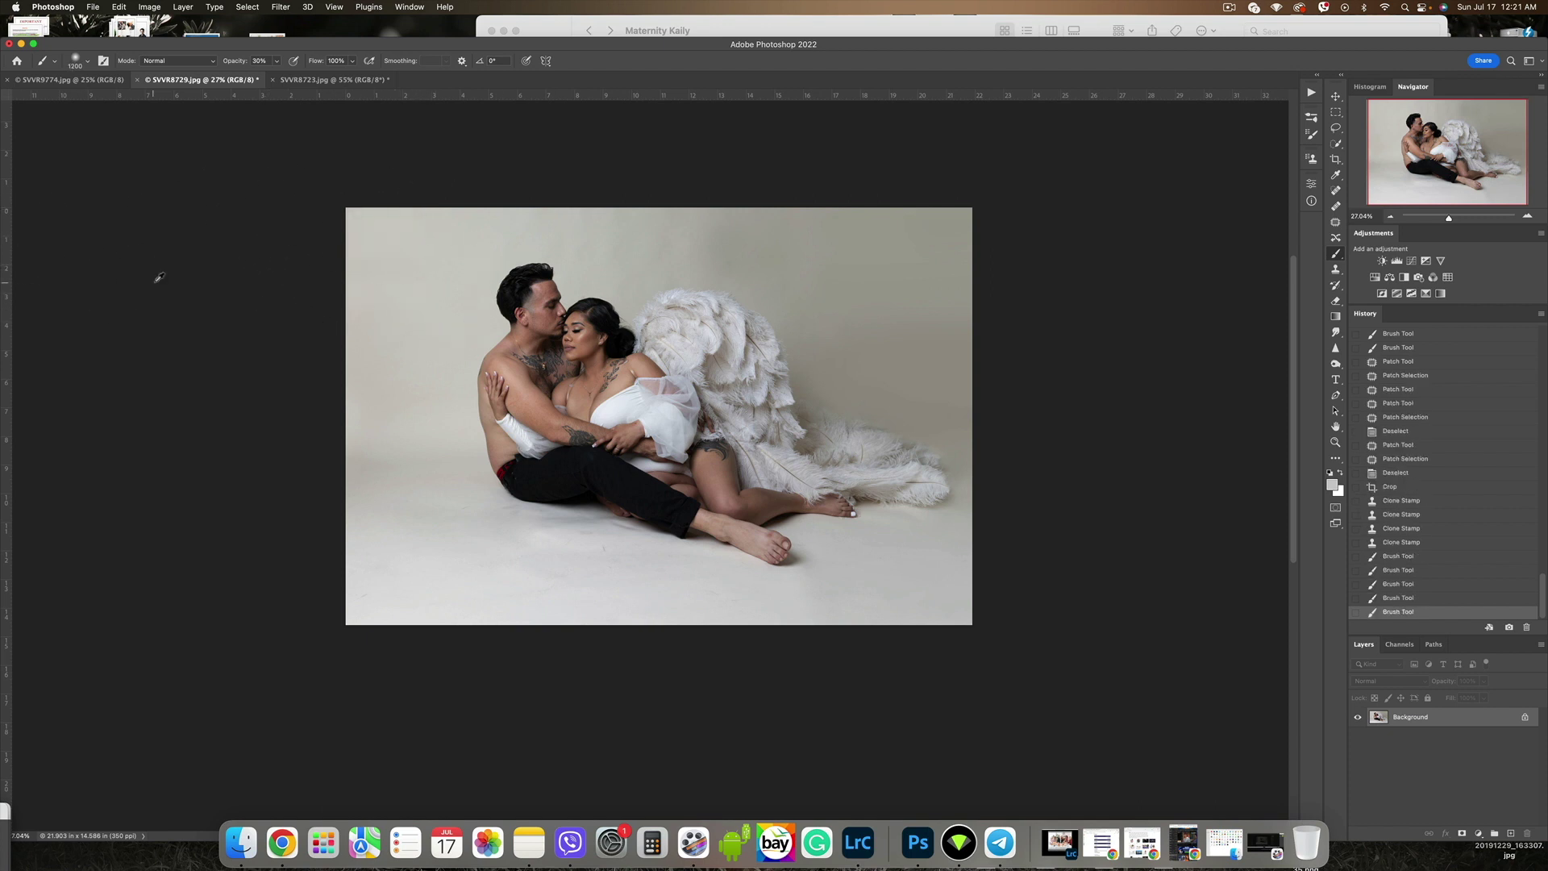
# Blend the lower-left backdrop and the floor beside the couple with colours sampled from each area.
pyautogui.keyDown('alt'); pyautogui.click(434, 390); pyautogui.keyUp('alt')
pyautogui.moveTo(434, 390); pyautogui.dragTo(297, 404)
pyautogui.keyDown('alt'); pyautogui.click(420, 477); pyautogui.keyUp('alt')
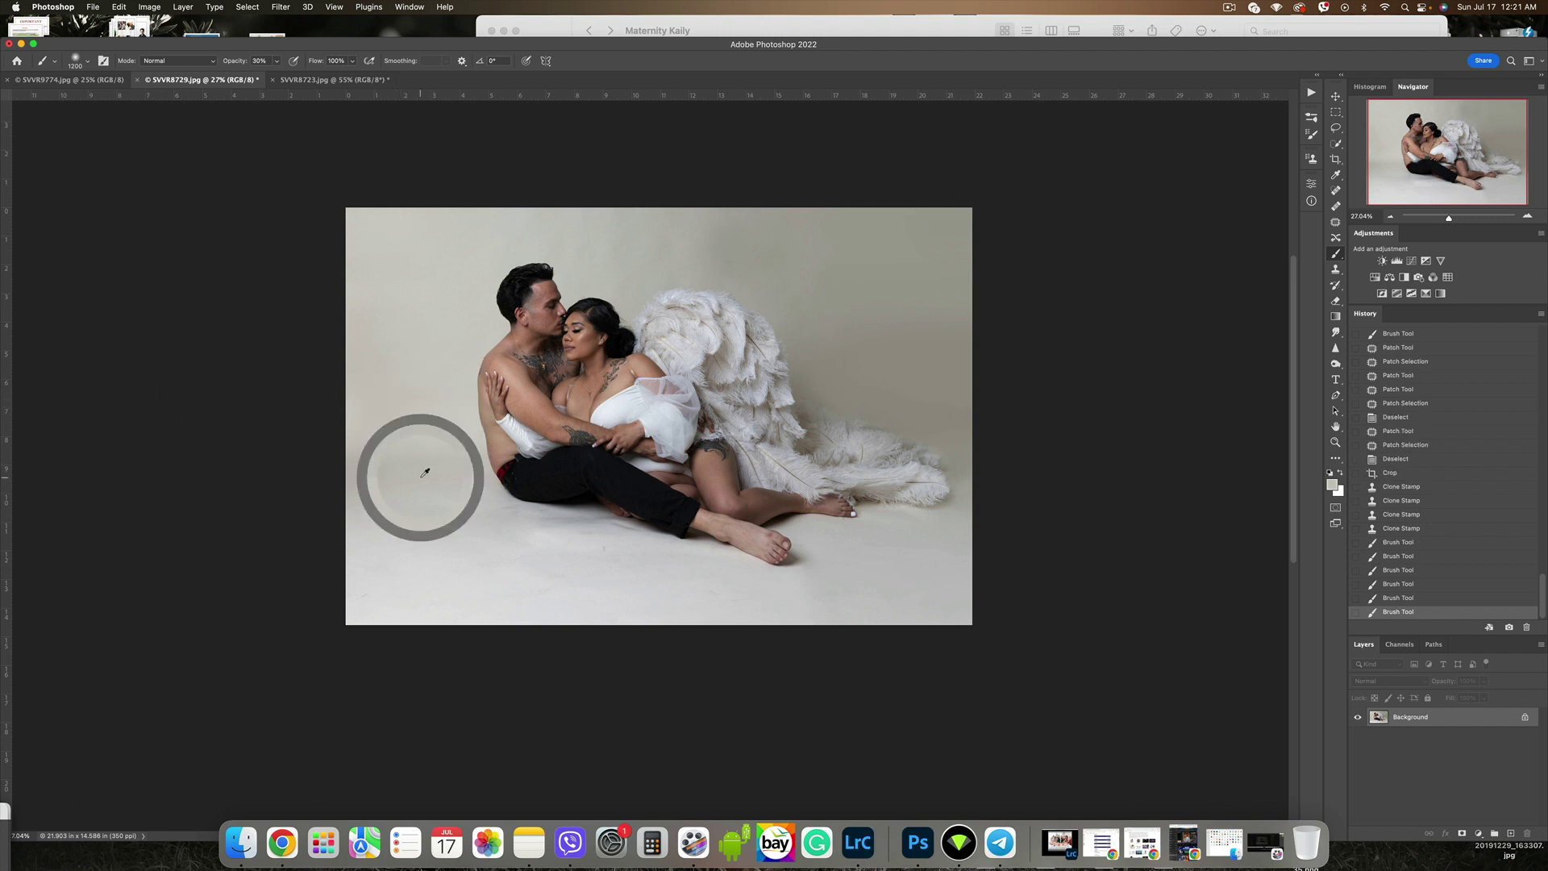
pyautogui.moveTo(415, 479); pyautogui.dragTo(225, 487)
pyautogui.keyDown('alt'); pyautogui.click(448, 571); pyautogui.keyUp('alt')
pyautogui.moveTo(465, 537); pyautogui.dragTo(318, 556)
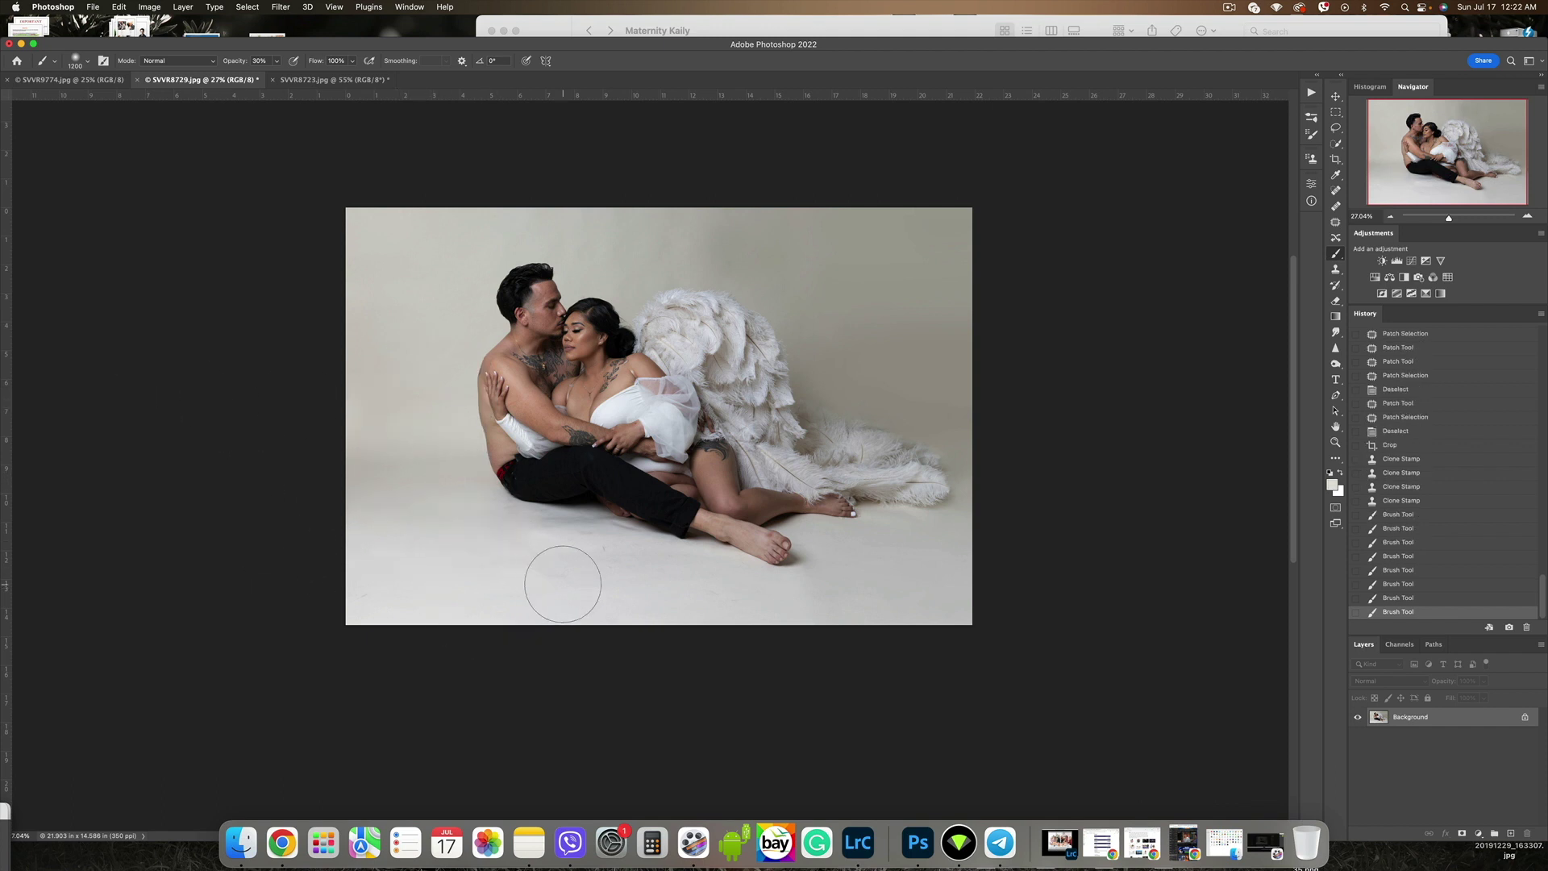
# Brush sampled floor colour along the photo's bottom edge and over the floor in front of the couple.
pyautogui.moveTo(562, 583); pyautogui.dragTo(213, 612)
pyautogui.keyDown('alt'); pyautogui.click(483, 608); pyautogui.keyUp('alt')
pyautogui.moveTo(481, 610); pyautogui.dragTo(273, 617)
pyautogui.moveTo(494, 587); pyautogui.dragTo(429, 569)
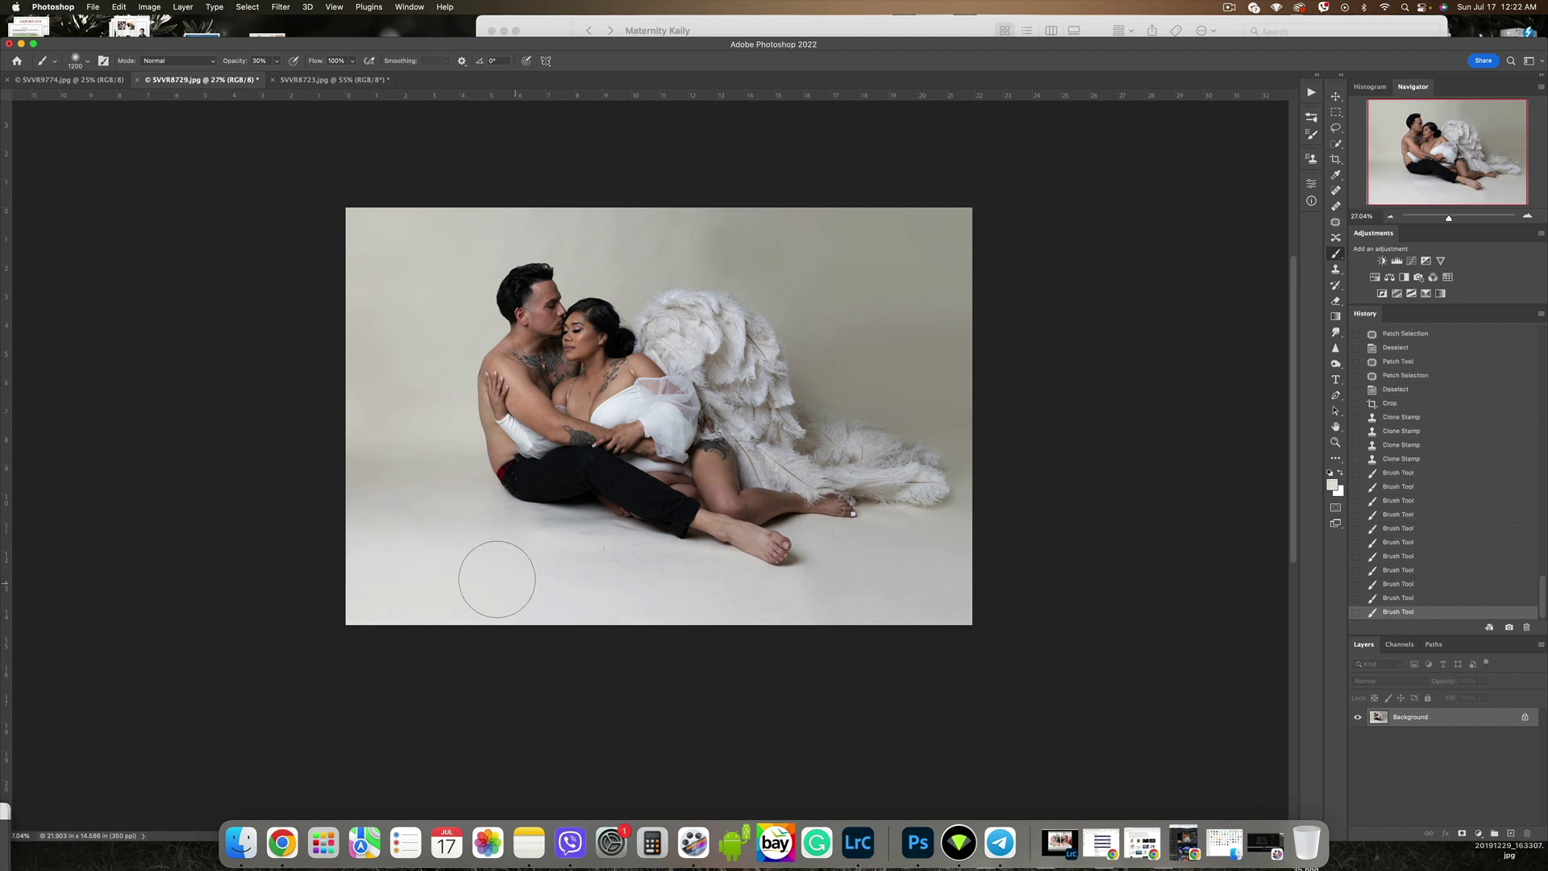
pyautogui.moveTo(679, 614); pyautogui.dragTo(543, 615)
pyautogui.moveTo(650, 580)
pyautogui.mouseDown()
pyautogui.moveTo(480, 580)
pyautogui.moveTo(537, 544)
pyautogui.moveTo(846, 520)
pyautogui.mouseUp()
pyautogui.press('[')
pyautogui.press('[')
pyautogui.press('[')
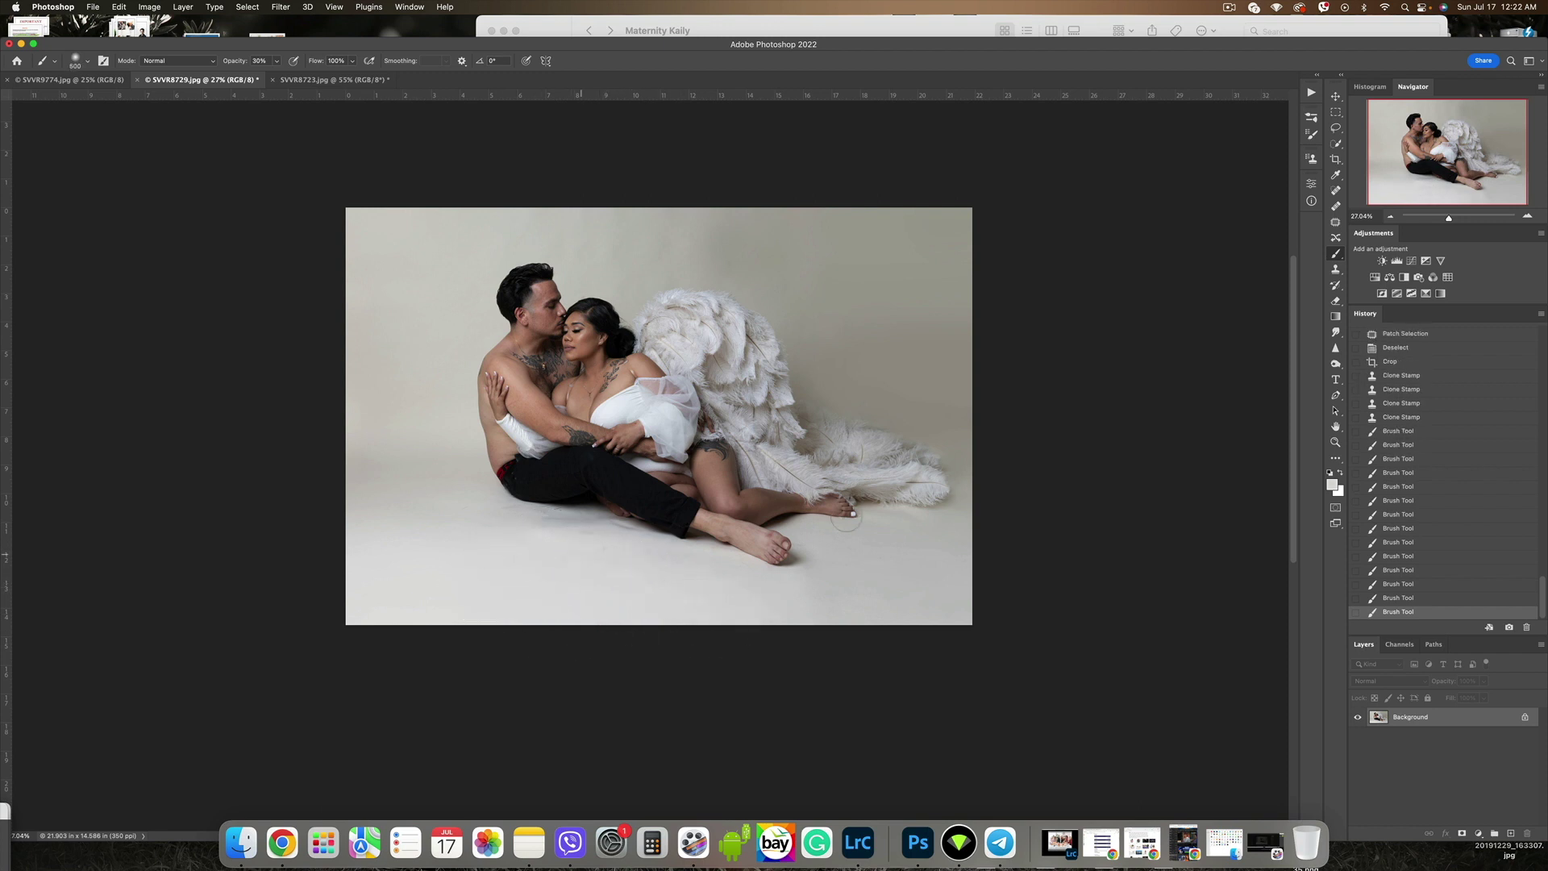
# Patch the marks on the floor in front of the man's trousers with clean floor from lower left.
pyautogui.click(1335, 225)
pyautogui.moveTo(587, 549); pyautogui.dragTo(636, 553)
pyautogui.moveTo(601, 574); pyautogui.dragTo(547, 594)
pyautogui.press('super+d')
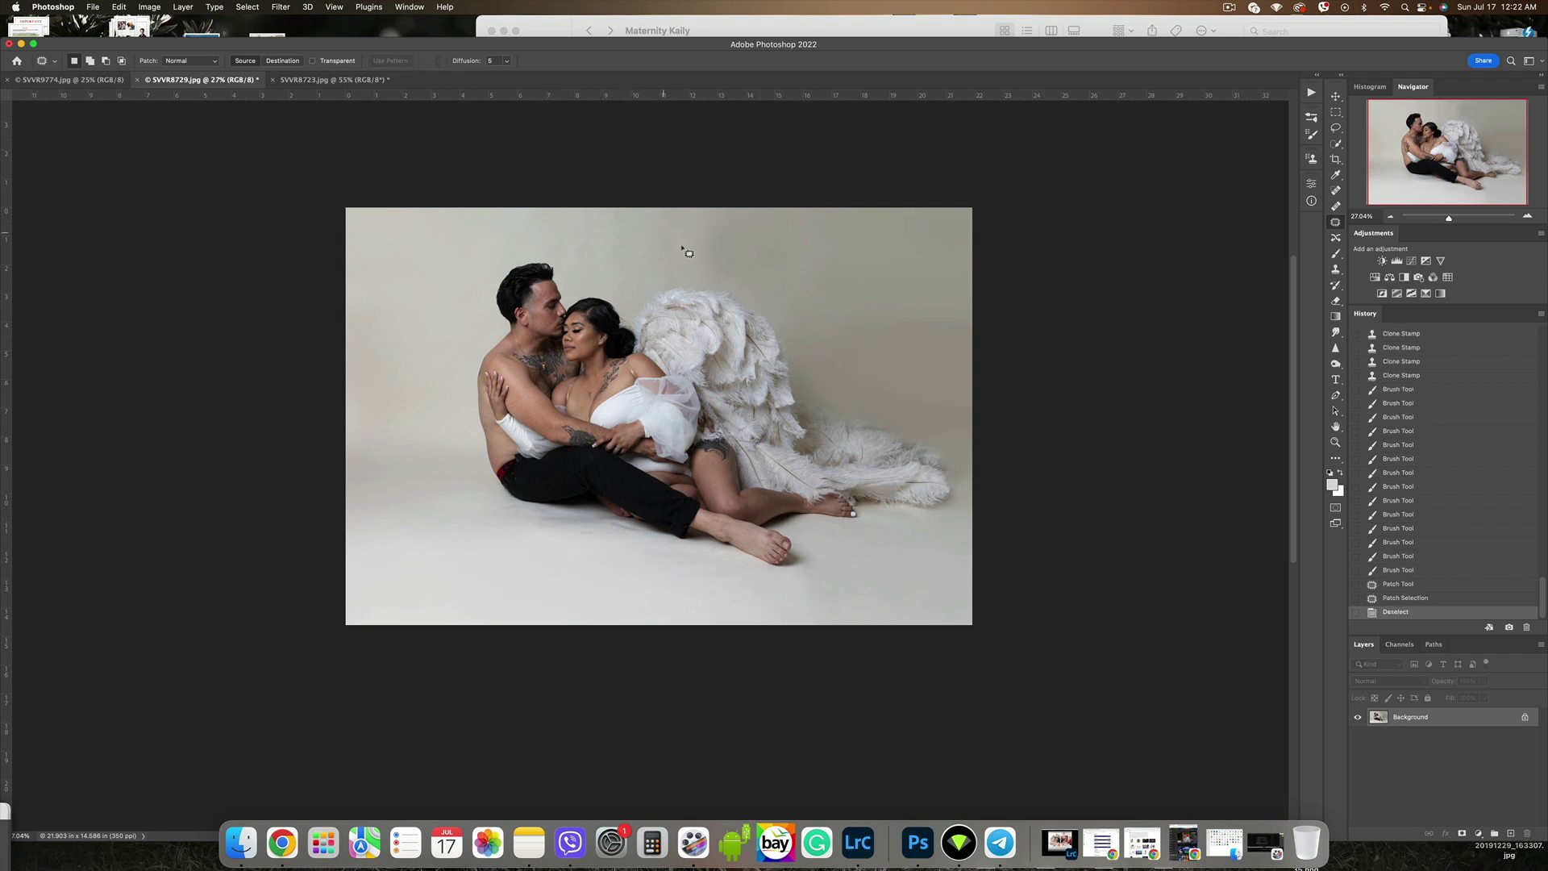
# Patch the uneven backdrop areas above the wings using smoother backdrop further right.
pyautogui.moveTo(687, 224)
pyautogui.mouseDown()
pyautogui.moveTo(755, 270)
pyautogui.moveTo(779, 227)
pyautogui.moveTo(781, 274)
pyautogui.moveTo(784, 260)
pyautogui.mouseUp()
pyautogui.press('super+d')
pyautogui.moveTo(753, 252); pyautogui.dragTo(872, 282)
pyautogui.press('super+d')
pyautogui.moveTo(737, 218)
pyautogui.mouseDown()
pyautogui.moveTo(643, 255)
pyautogui.moveTo(737, 251)
pyautogui.mouseUp()
pyautogui.moveTo(710, 242); pyautogui.dragTo(885, 273)
pyautogui.press('super+d')
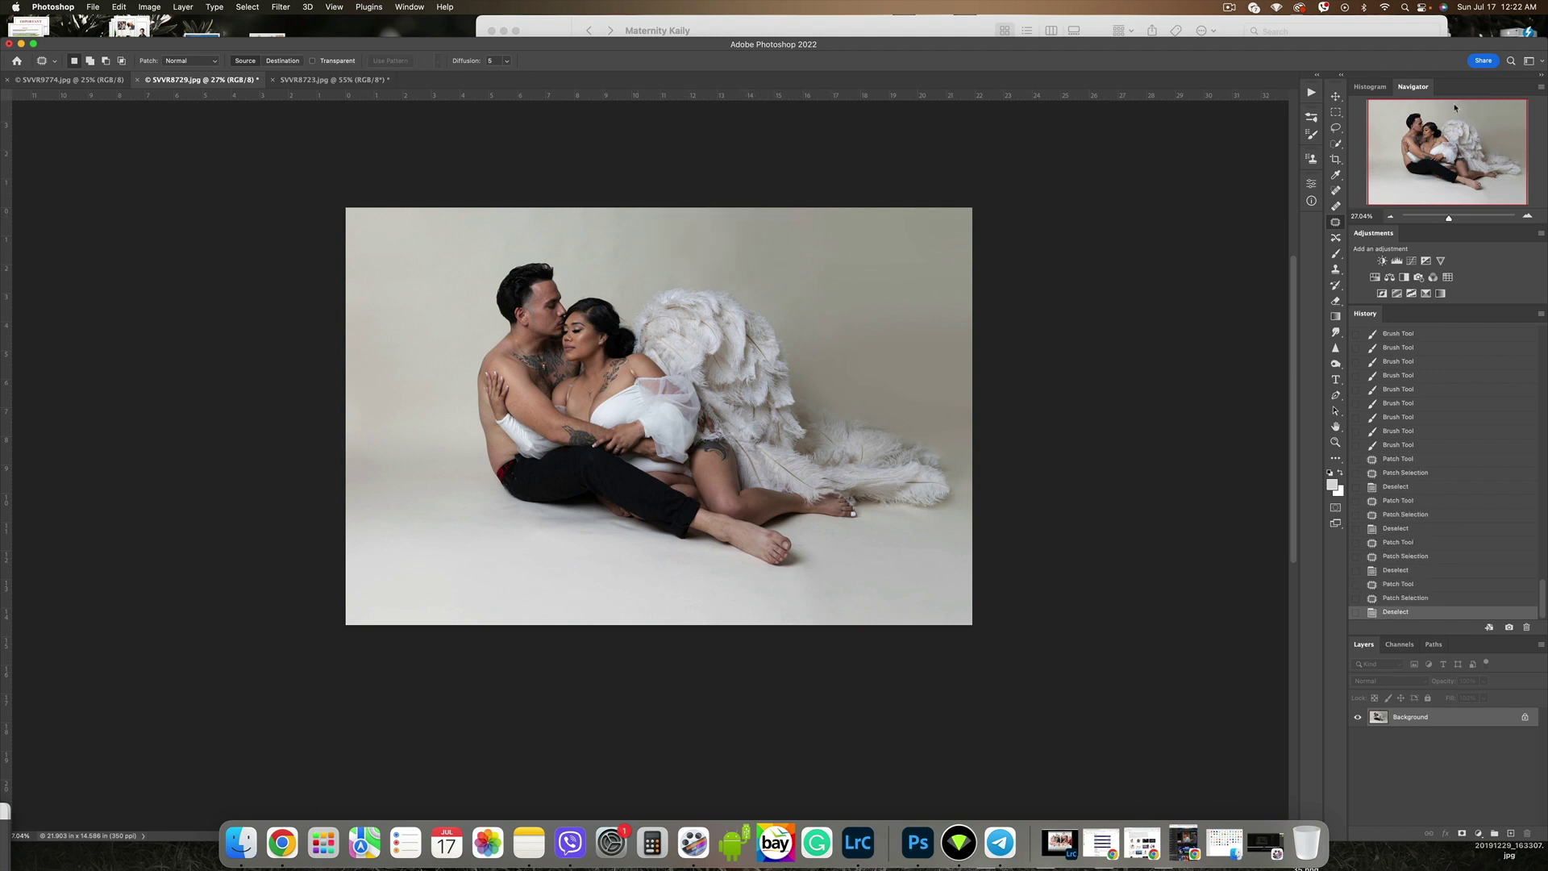
# Patch the remaining tonal patches in the backdrop directly above and to the right of the wings.
pyautogui.moveTo(739, 237); pyautogui.dragTo(768, 285)
pyautogui.moveTo(738, 262); pyautogui.dragTo(854, 293)
pyautogui.press('super+d')
pyautogui.moveTo(808, 212)
pyautogui.mouseDown()
pyautogui.moveTo(699, 231)
pyautogui.moveTo(779, 259)
pyautogui.mouseUp()
pyautogui.moveTo(776, 244); pyautogui.dragTo(839, 265)
pyautogui.moveTo(815, 270)
pyautogui.mouseDown()
pyautogui.moveTo(724, 269)
pyautogui.moveTo(816, 279)
pyautogui.mouseUp()
pyautogui.moveTo(798, 278); pyautogui.dragTo(836, 282)
pyautogui.moveTo(689, 259)
pyautogui.mouseDown()
pyautogui.moveTo(665, 270)
pyautogui.moveTo(828, 268)
pyautogui.mouseUp()
pyautogui.press('cmd+d')
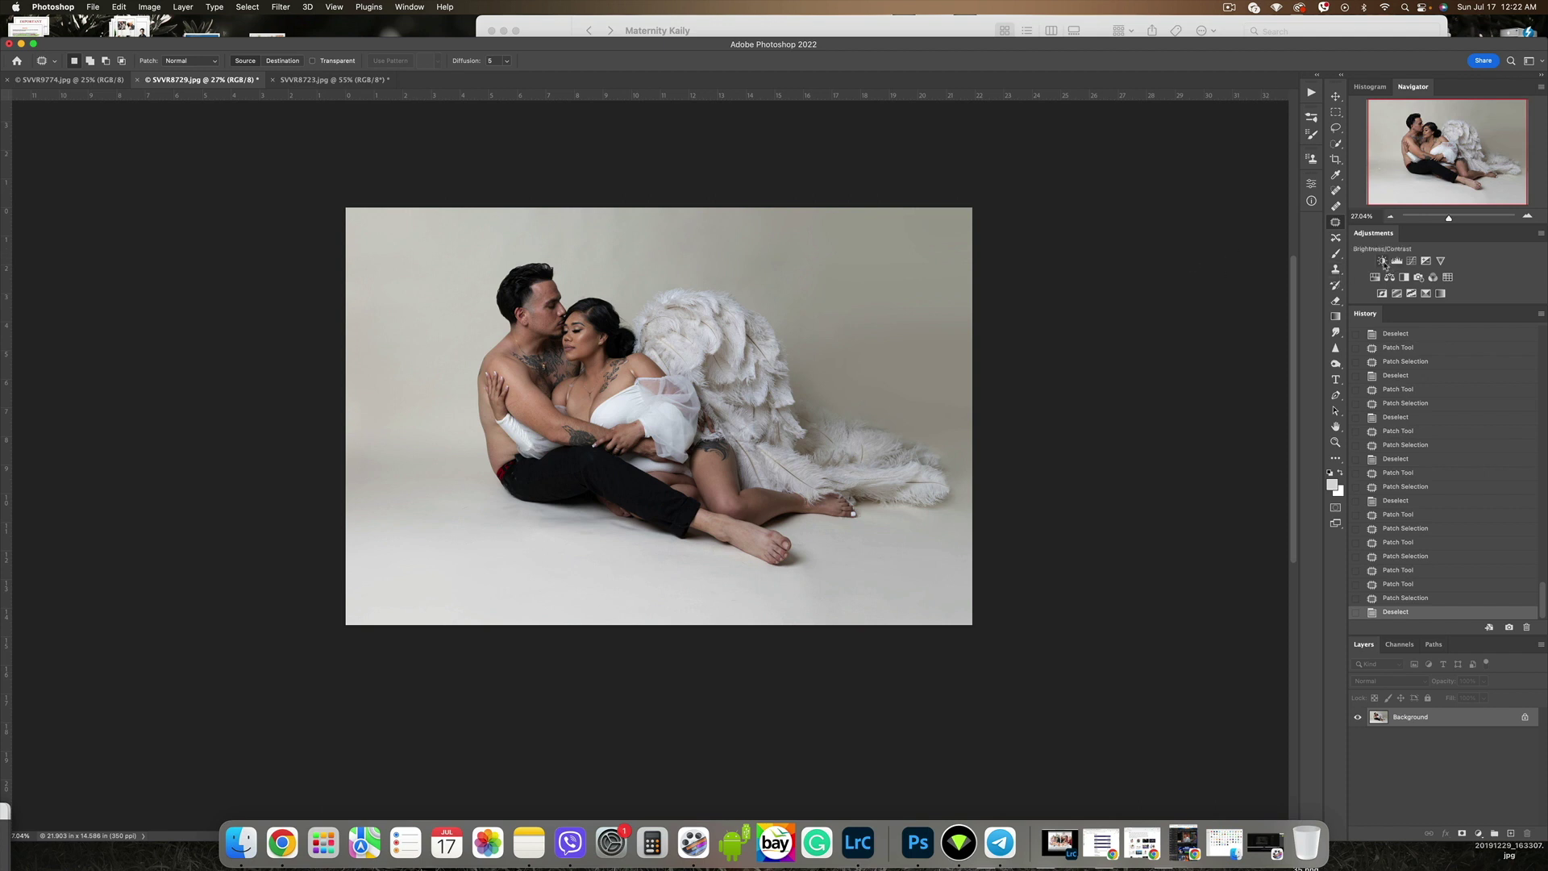
# Darken the photo with a temporary Brightness/Contrast adjustment to check the backdrop's evenness, and delete that adjustment layer.
pyautogui.moveTo(1225, 252); pyautogui.dragTo(1189, 252)
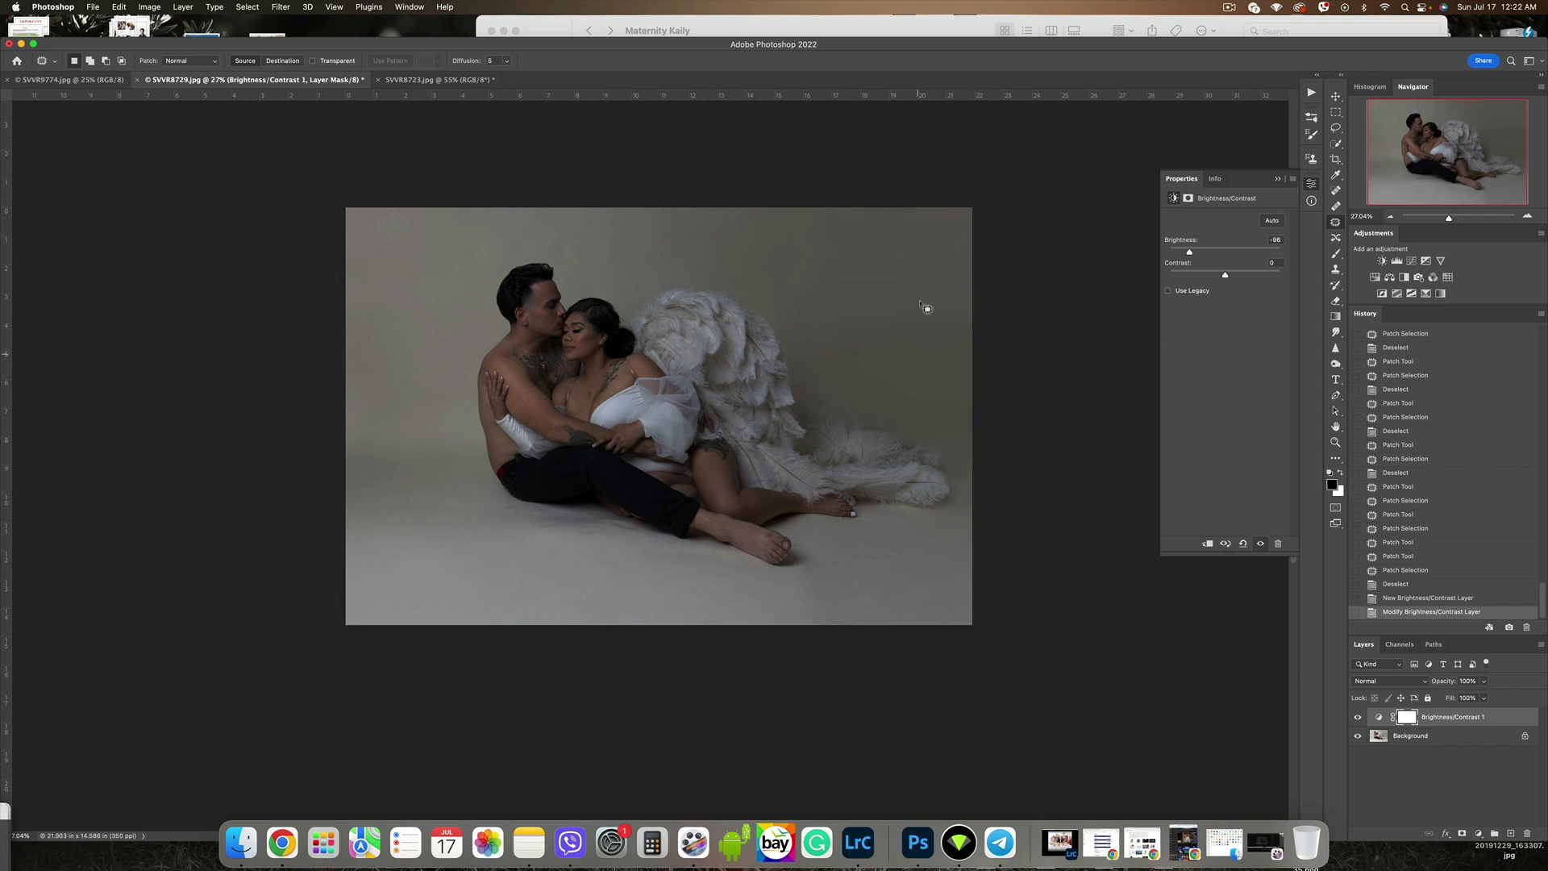
pyautogui.moveTo(1503, 719); pyautogui.dragTo(1527, 833)
pyautogui.click(1277, 181)
pyautogui.press('v')
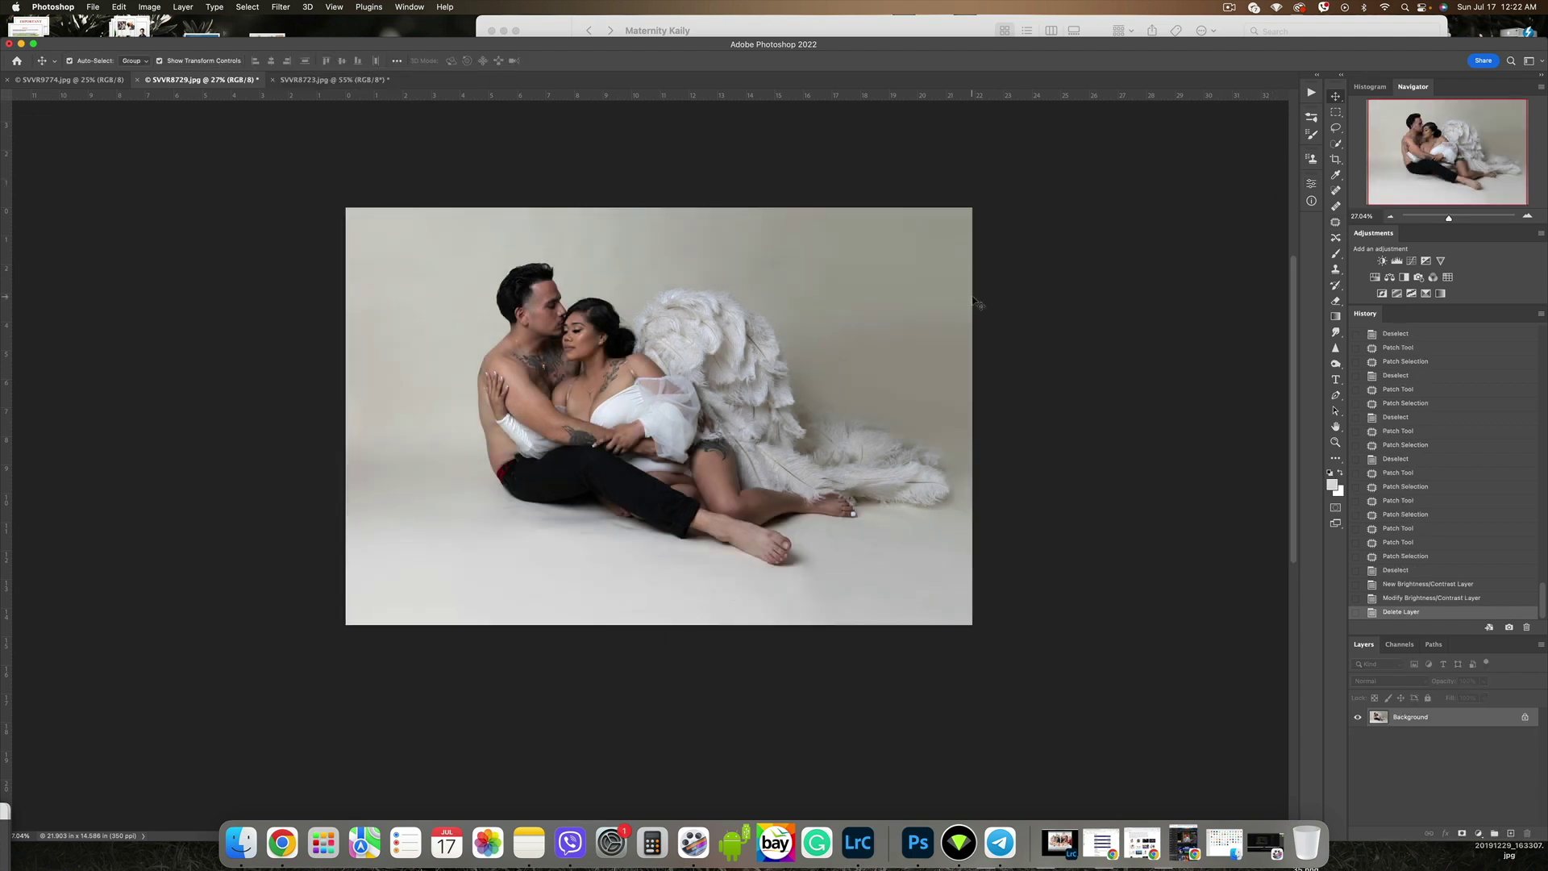
# Patch the remaining floor marks to the left of and in front of the man's black trousers.
pyautogui.click(1335, 222)
pyautogui.scroll(5, 523, 506)
pyautogui.moveTo(522, 505)
pyautogui.mouseDown()
pyautogui.moveTo(362, 512)
pyautogui.moveTo(398, 506)
pyautogui.mouseUp()
pyautogui.moveTo(395, 508); pyautogui.dragTo(438, 538)
pyautogui.press('super+d')
pyautogui.moveTo(709, 560); pyautogui.dragTo(703, 589)
pyautogui.moveTo(689, 576); pyautogui.dragTo(698, 611)
pyautogui.press('super+d')
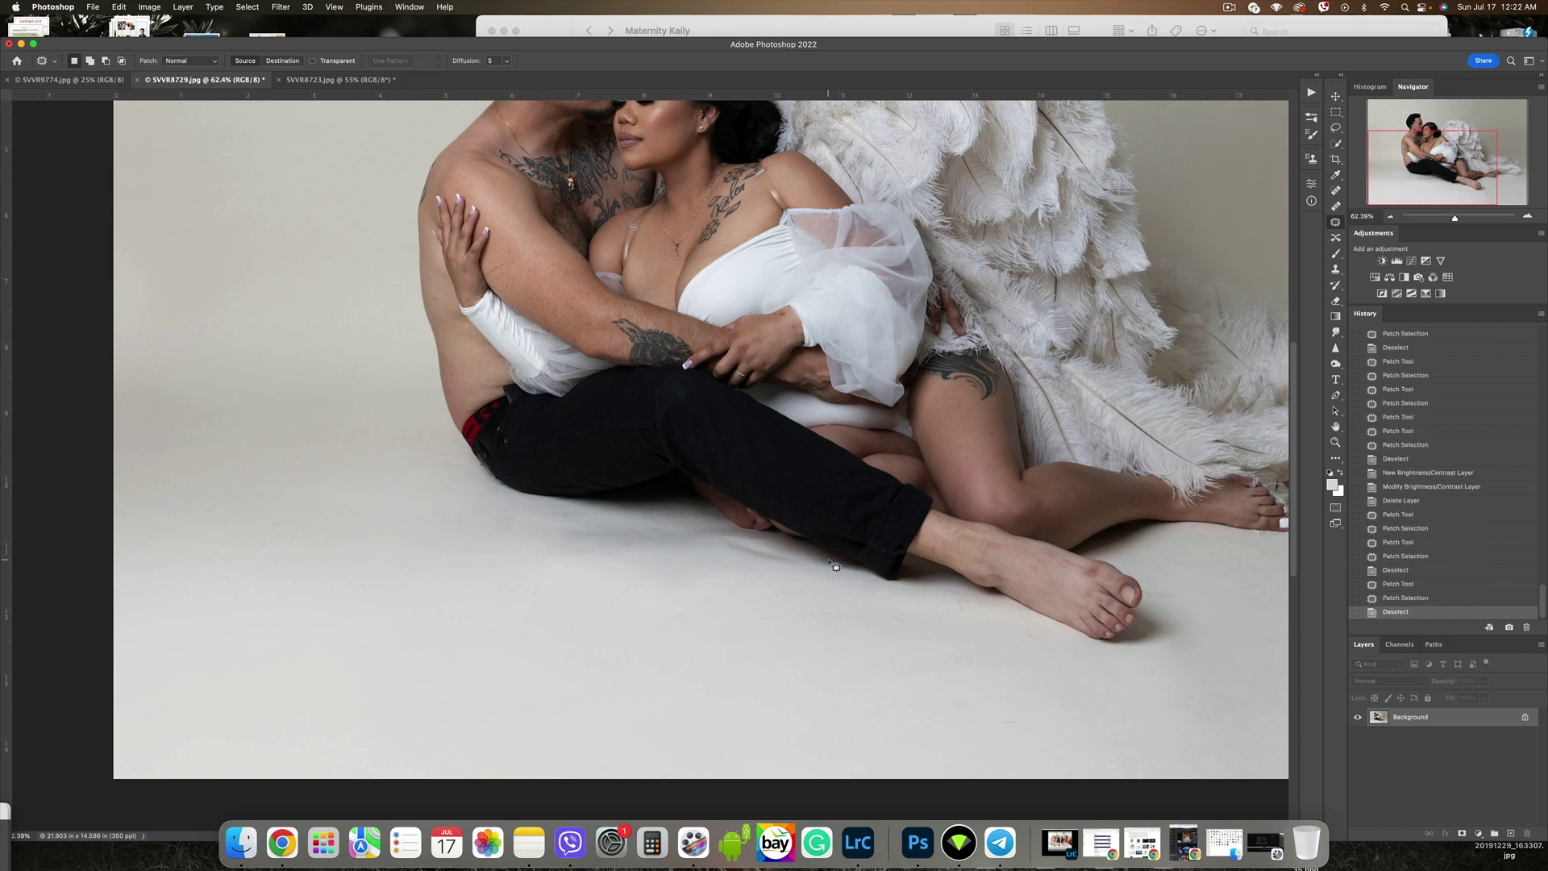
pyautogui.scroll(-5, 673, 582)
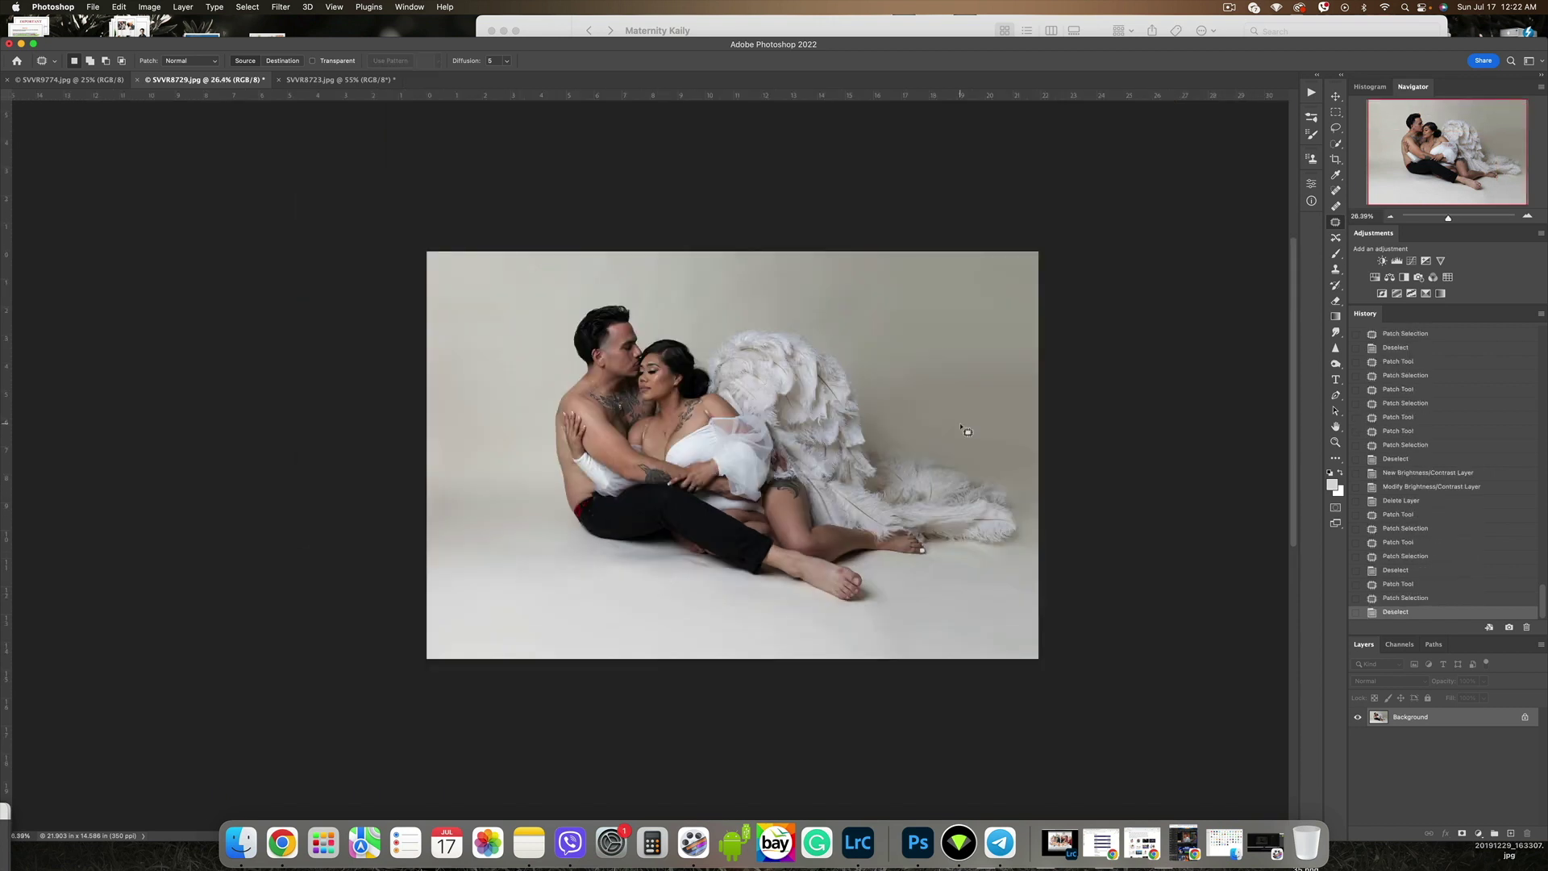